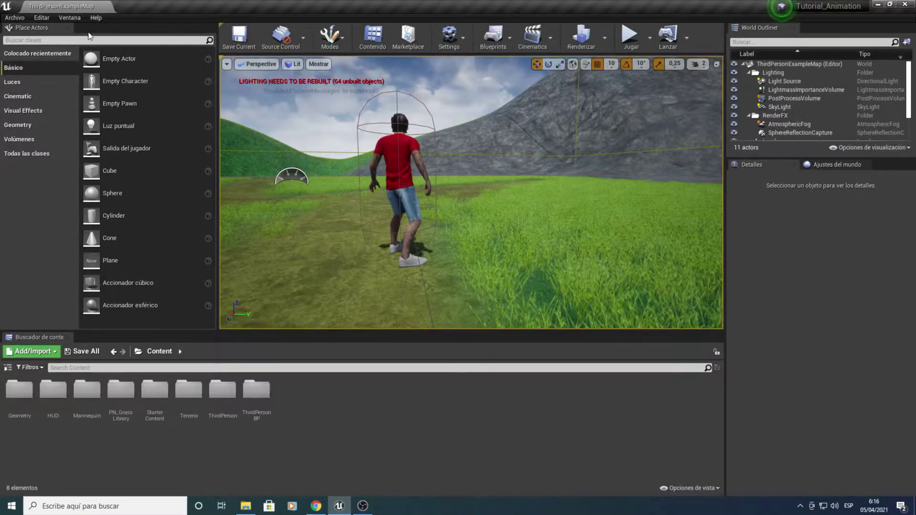
# Show the Place Actors Geometry list with the Caja, Cono, Cilindro, stair and Esfera brushes.
pyautogui.click(26, 127)
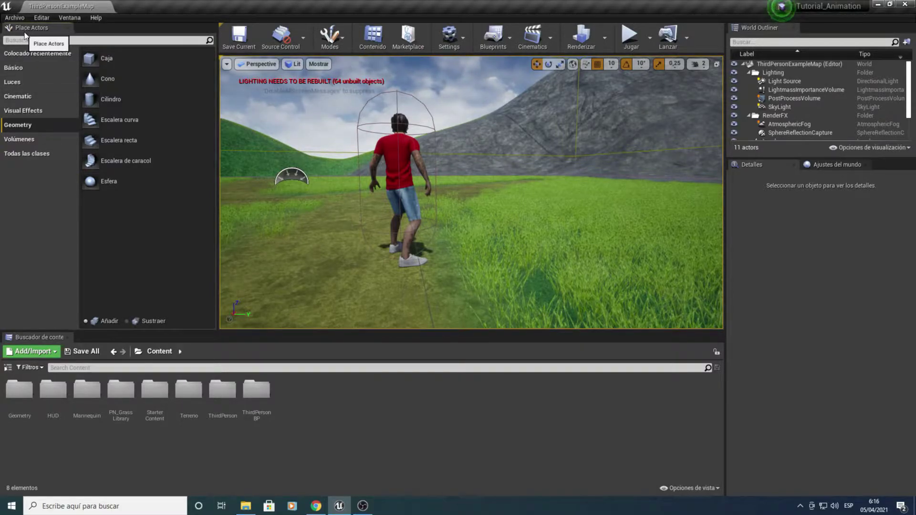
pyautogui.click(65, 19)
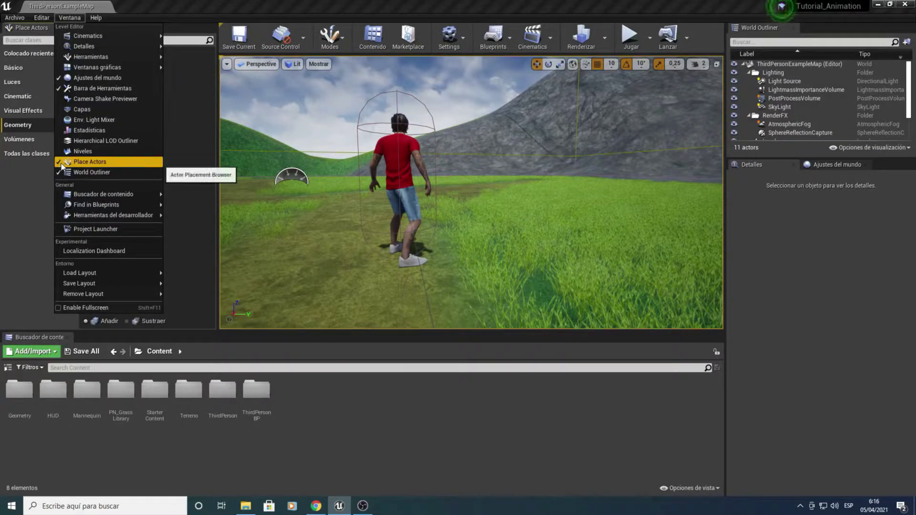
pyautogui.click(79, 168)
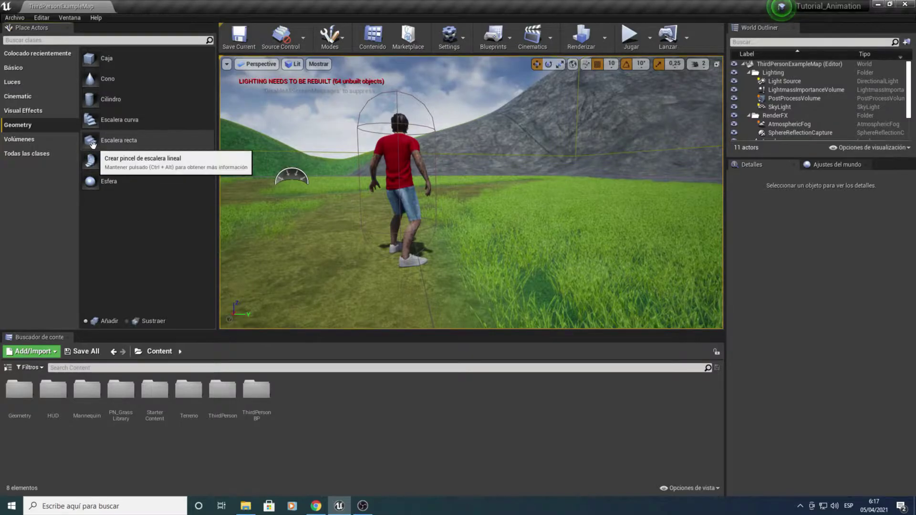
# Place an Escalera recta staircase brush beside the character and nudge it along X.
pyautogui.moveTo(92, 145); pyautogui.dragTo(271, 272)
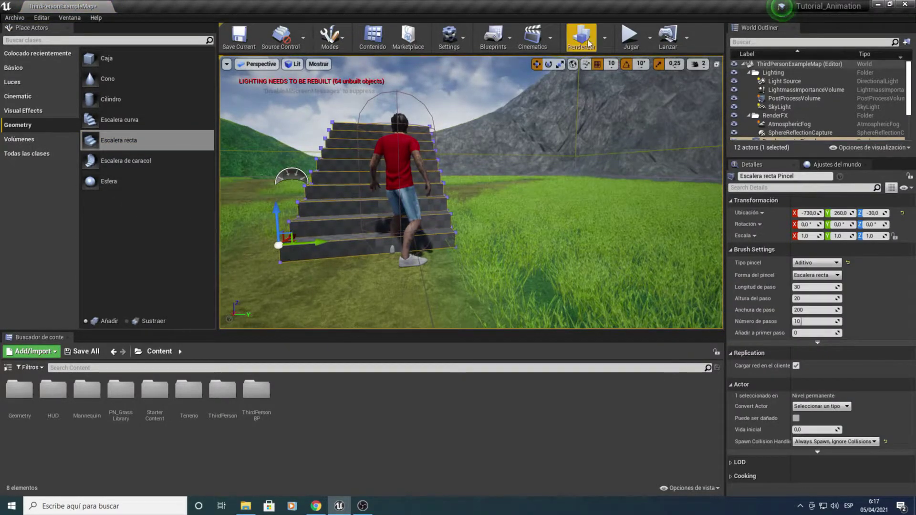
pyautogui.moveTo(345, 186); pyautogui.dragTo(363, 188, button='right')
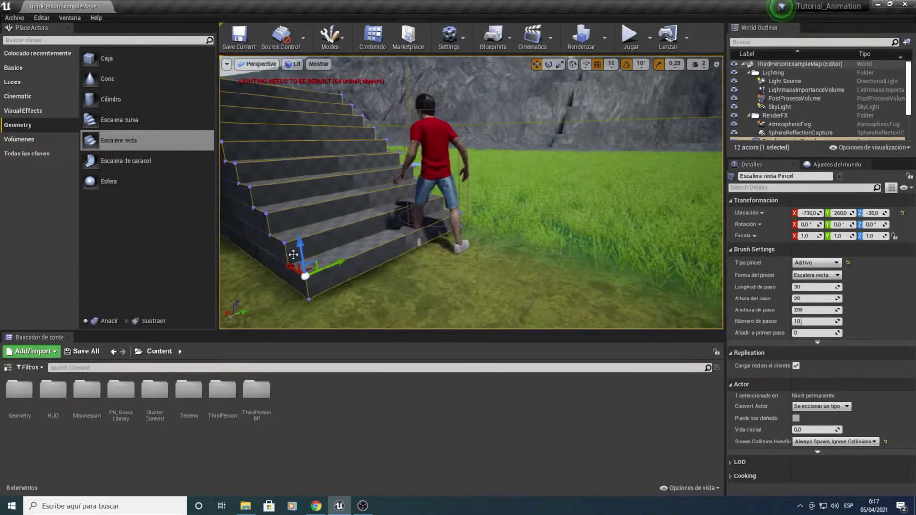
pyautogui.moveTo(286, 263); pyautogui.dragTo(264, 251)
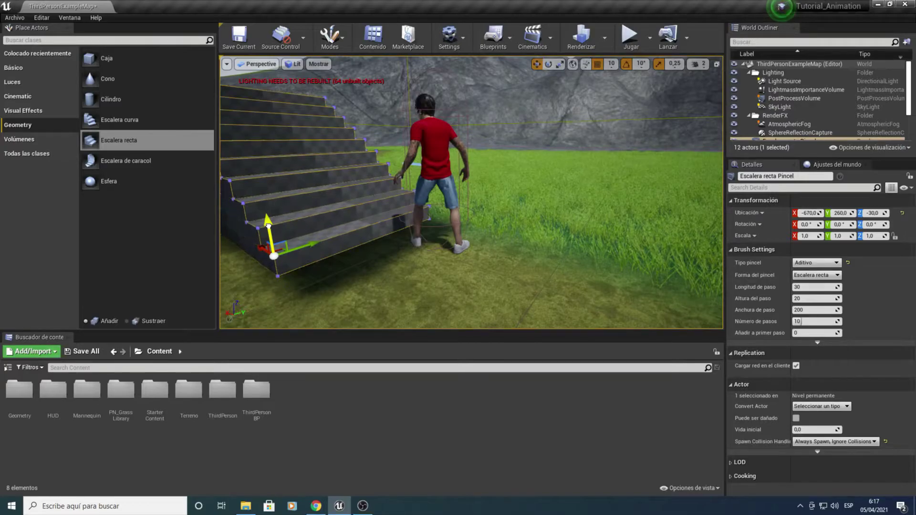
# Lower the staircase to about Z -32.34 into the ground, undoing a trial raise.
pyautogui.moveTo(268, 224); pyautogui.dragTo(268, 226)
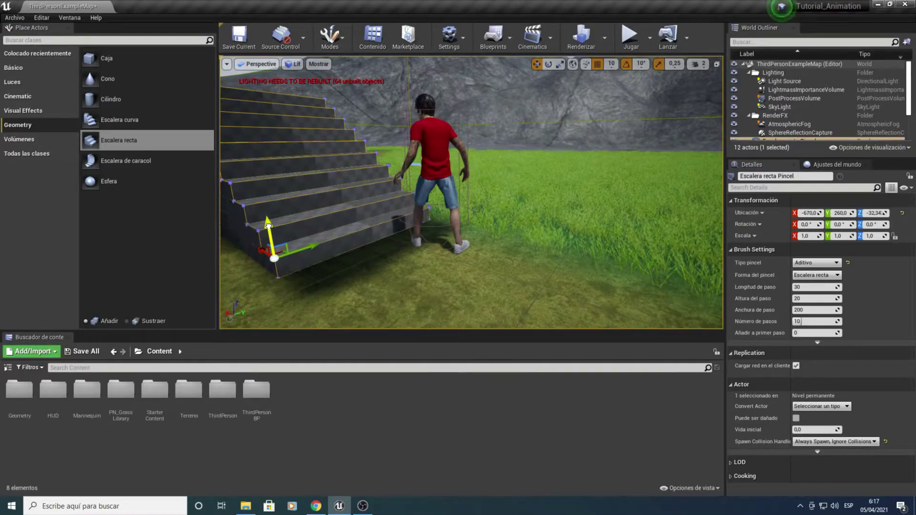
pyautogui.moveTo(429, 215)
pyautogui.mouseDown()
pyautogui.moveTo(411, 181)
pyautogui.moveTo(410, 158)
pyautogui.mouseUp()
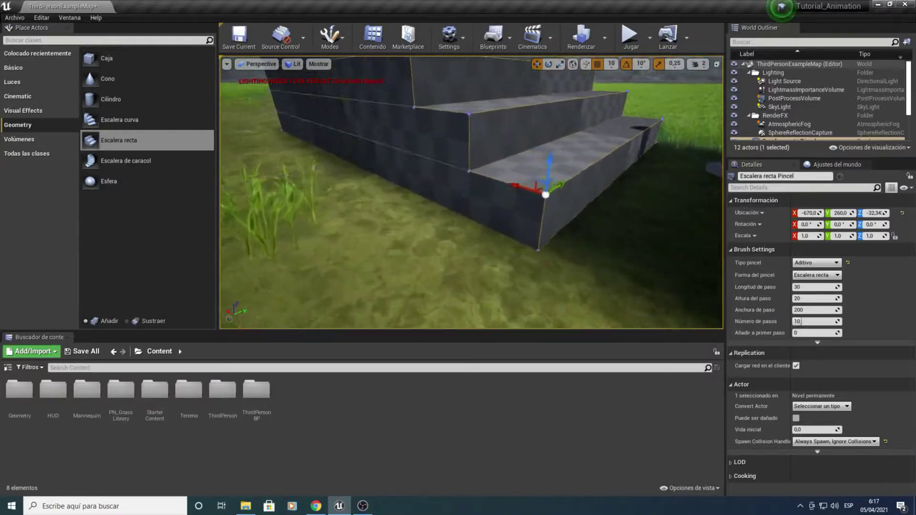
pyautogui.moveTo(410, 158); pyautogui.dragTo(411, 109, button='right')
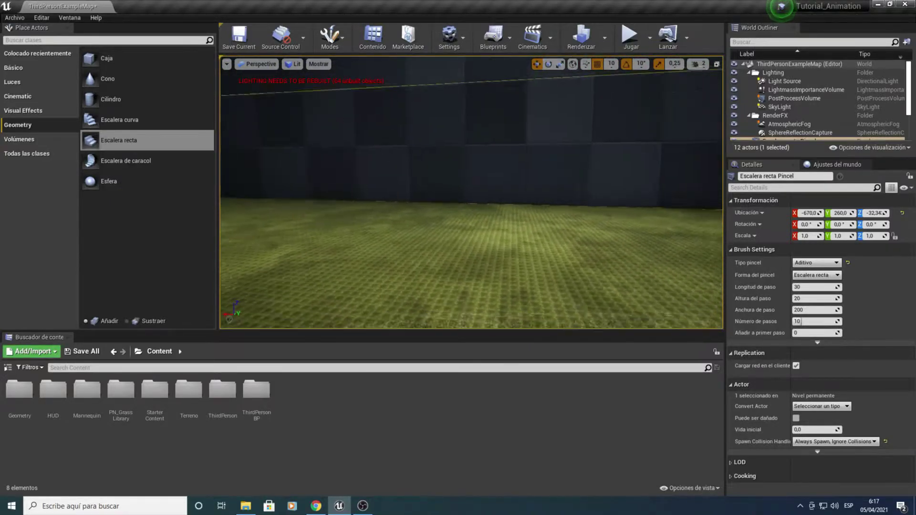
pyautogui.moveTo(283, 250); pyautogui.dragTo(284, 286, button='right')
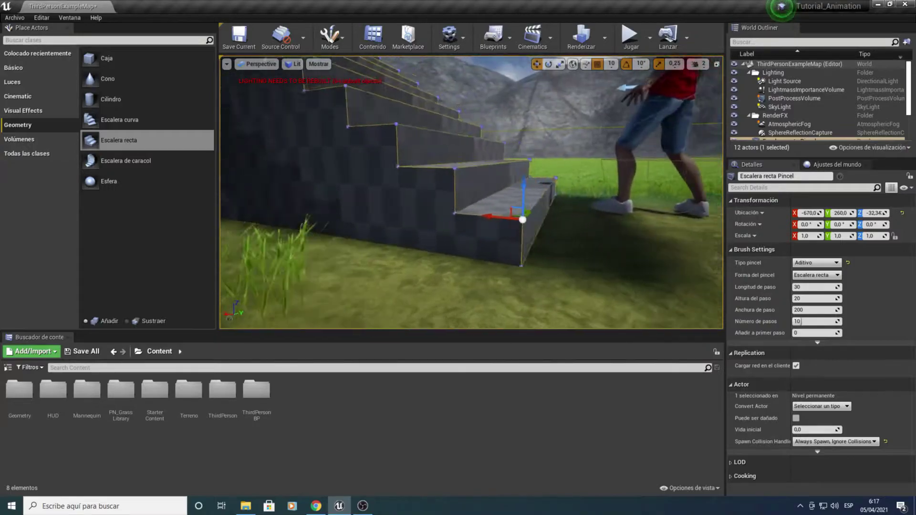
pyautogui.moveTo(497, 182); pyautogui.dragTo(504, 89)
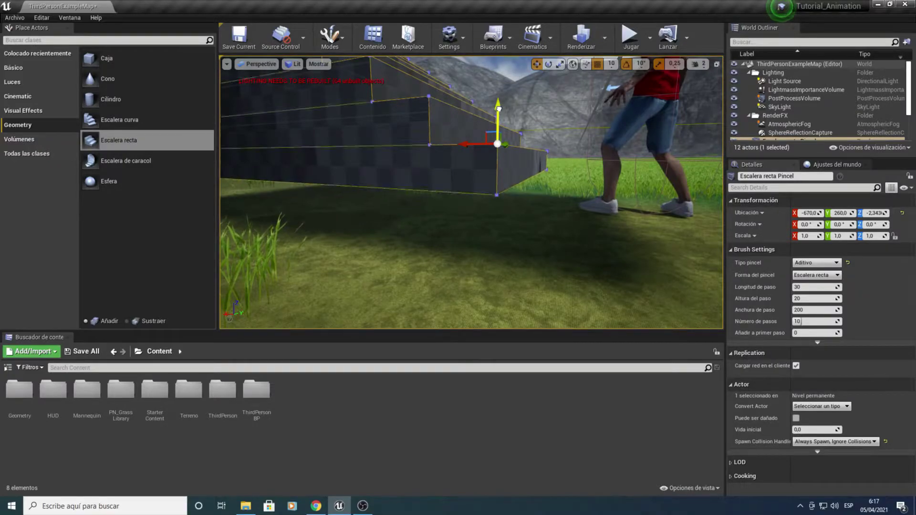
pyautogui.hotkey('ctrl', 'z')
# Play-test the level, making the character jump, then stop the test.
pyautogui.click(499, 108)
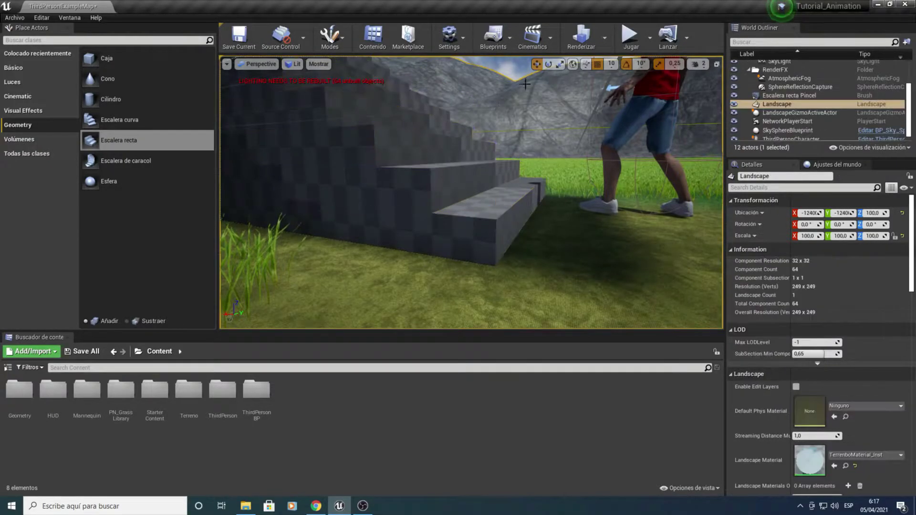
pyautogui.hotkey('alt', 'p')
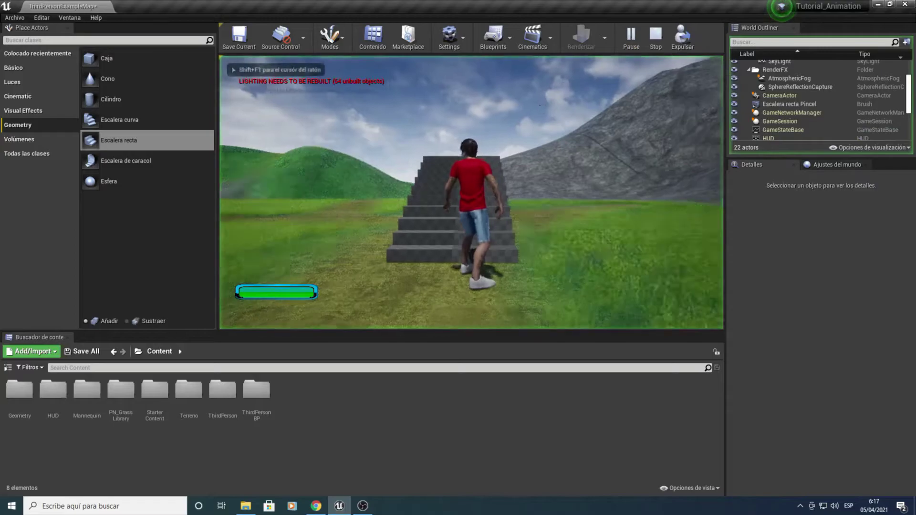
pyautogui.press('space')
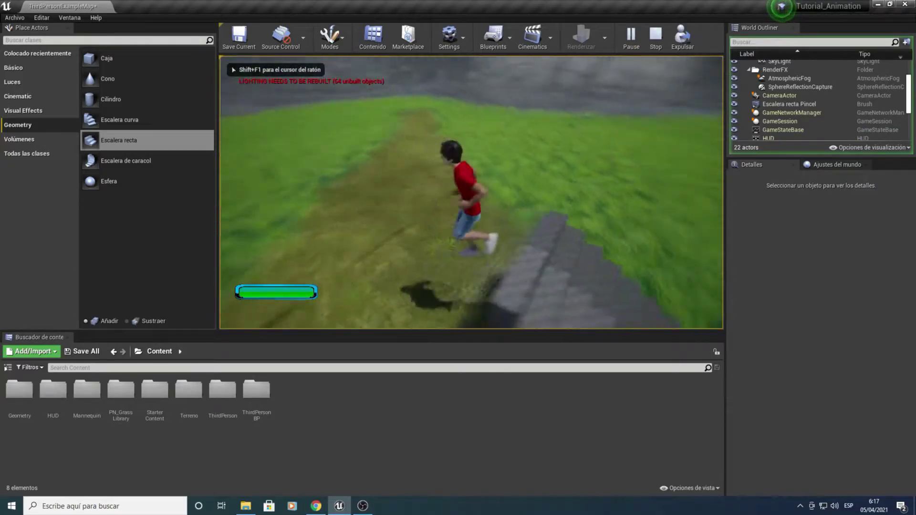
pyautogui.press('Escape')
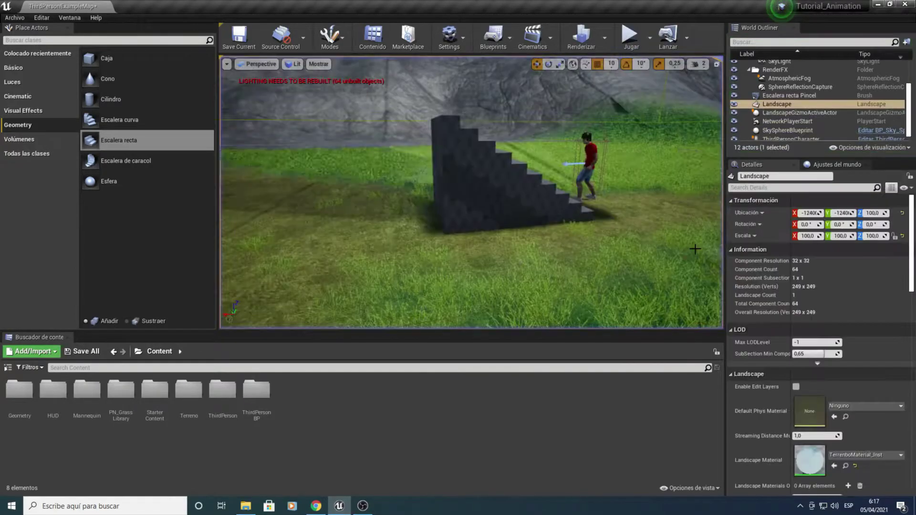
# Delete the Escalera recta brush, then play-test the level again and stop.
pyautogui.click(496, 204)
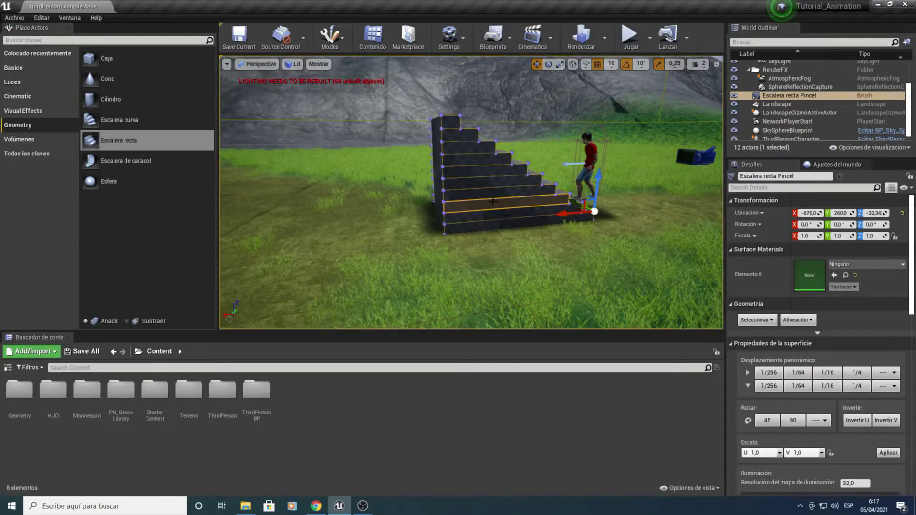
pyautogui.press('Delete')
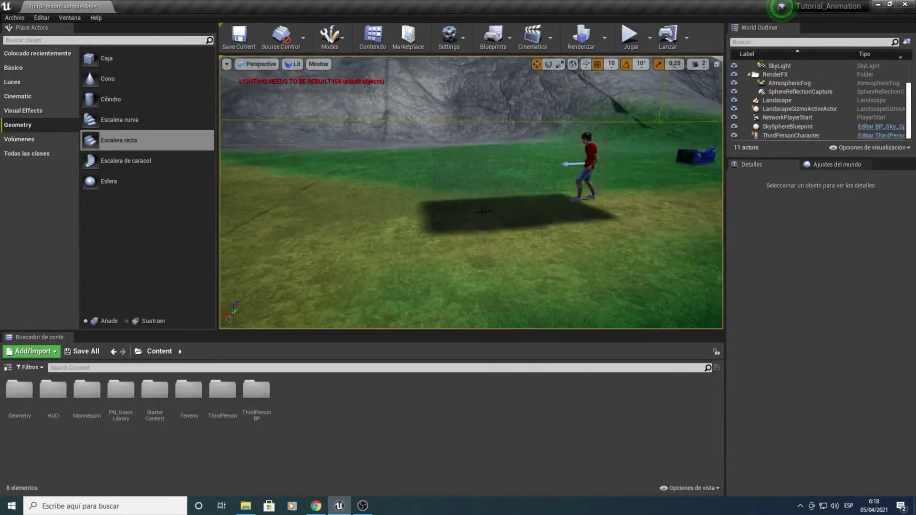
pyautogui.moveTo(483, 212); pyautogui.dragTo(482, 212, button='right')
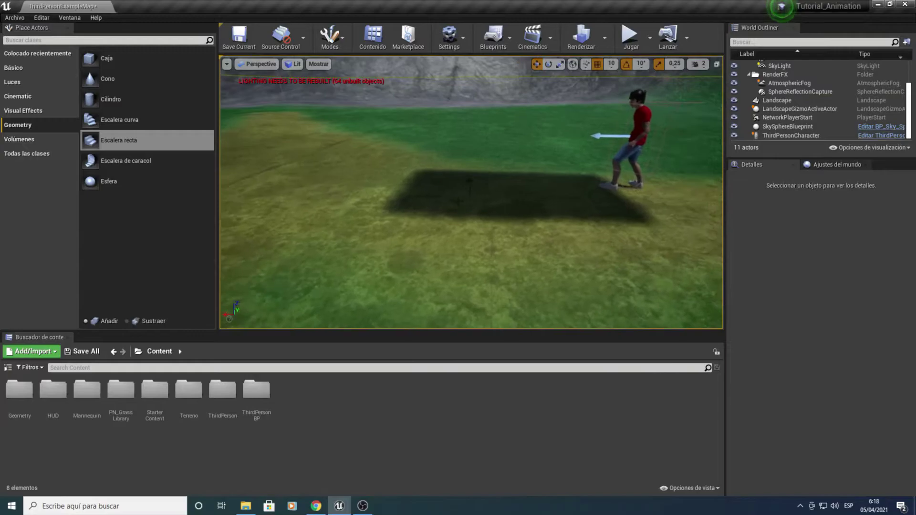
pyautogui.click(628, 38)
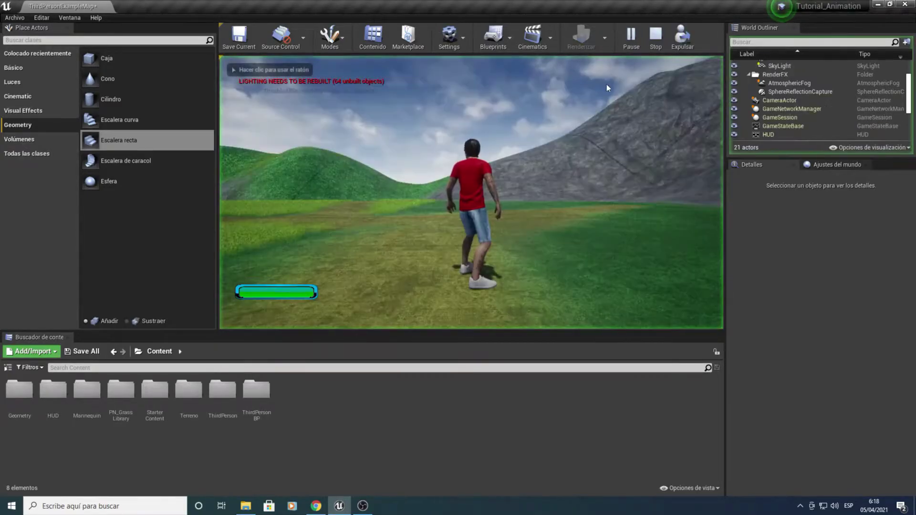
pyautogui.moveTo(236, 157)
pyautogui.mouseDown(button='right')
pyautogui.moveTo(498, 202)
pyautogui.moveTo(228, 128)
pyautogui.moveTo(485, 147)
pyautogui.mouseUp(button='right')
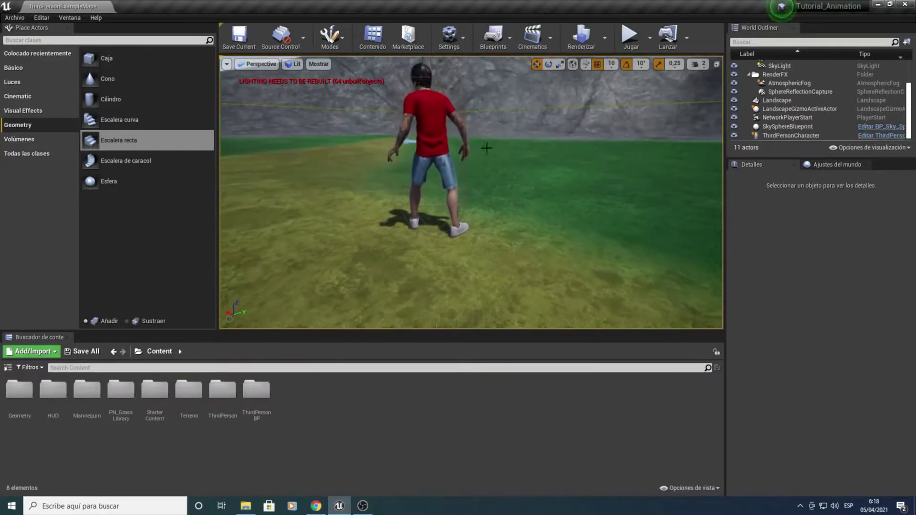
pyautogui.click(628, 41)
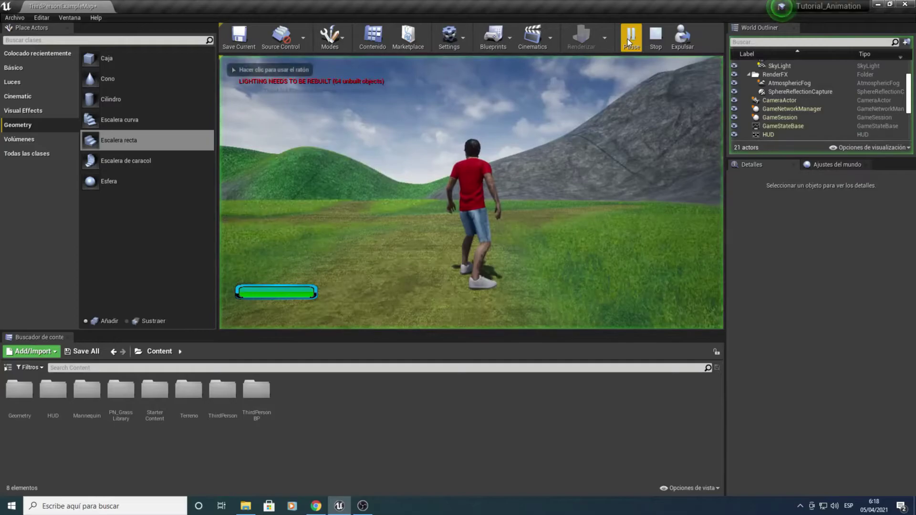
pyautogui.press('Escape')
pyautogui.moveTo(491, 127)
pyautogui.mouseDown(button='right')
pyautogui.moveTo(675, 84)
pyautogui.moveTo(352, 160)
pyautogui.moveTo(313, 157)
pyautogui.mouseUp(button='right')
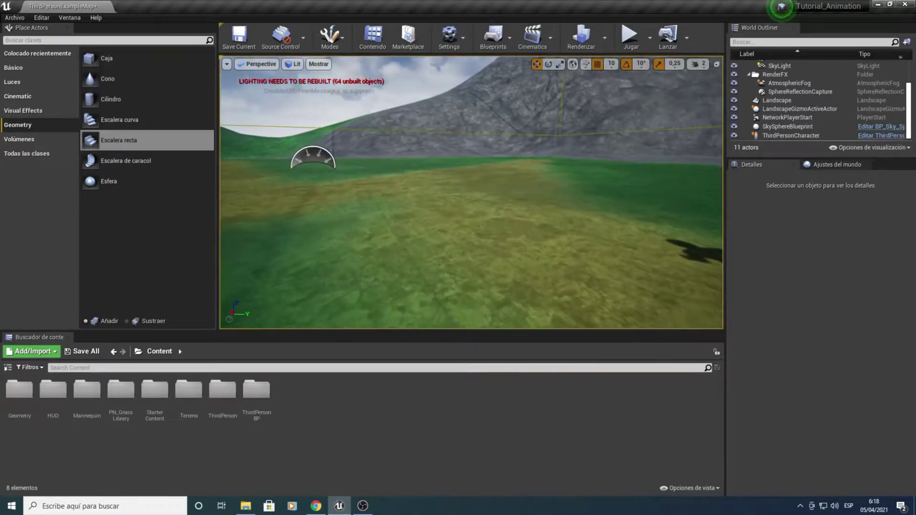
# Place a 200×200×200 additive Caja box brush on the landscape near the character.
pyautogui.click(93, 61)
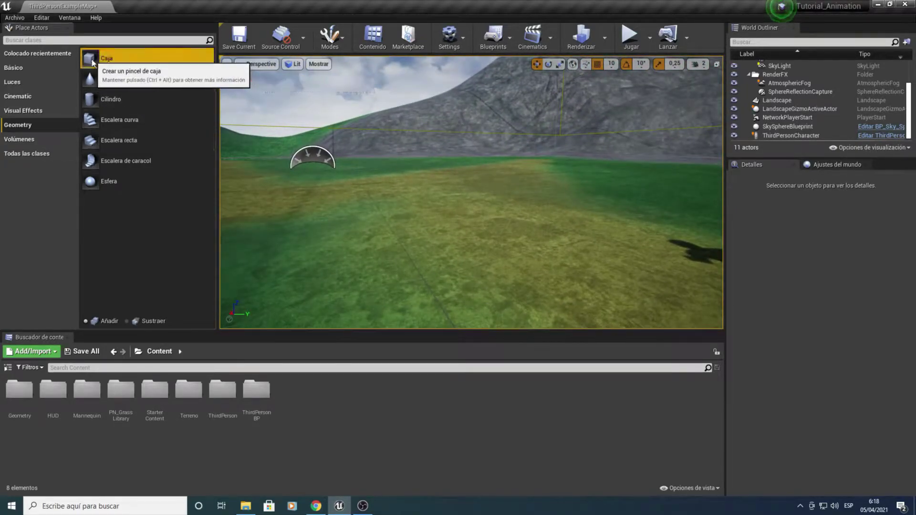
pyautogui.moveTo(90, 58); pyautogui.dragTo(506, 226)
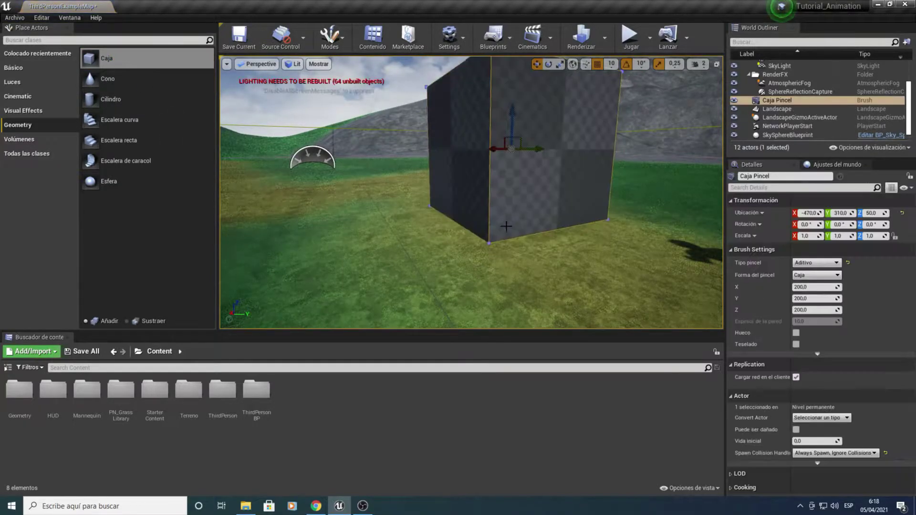
pyautogui.moveTo(391, 174); pyautogui.dragTo(365, 177, button='right')
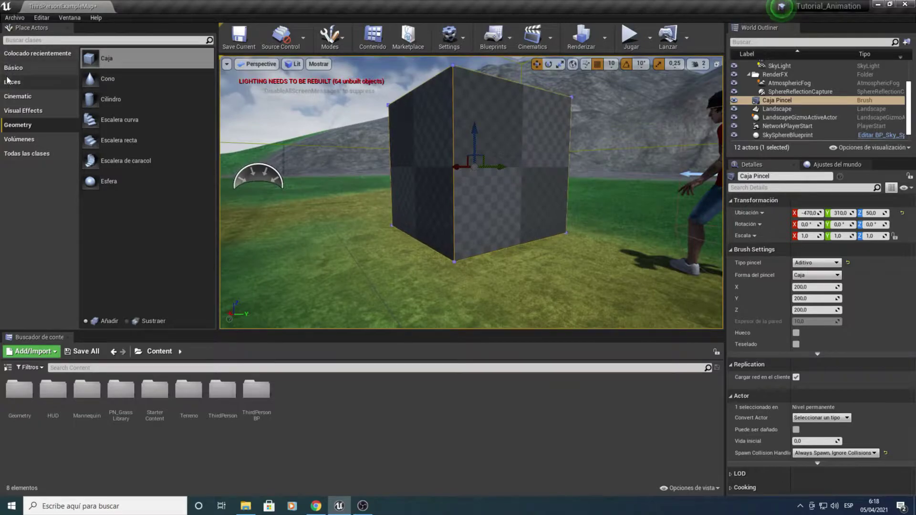
pyautogui.click(21, 68)
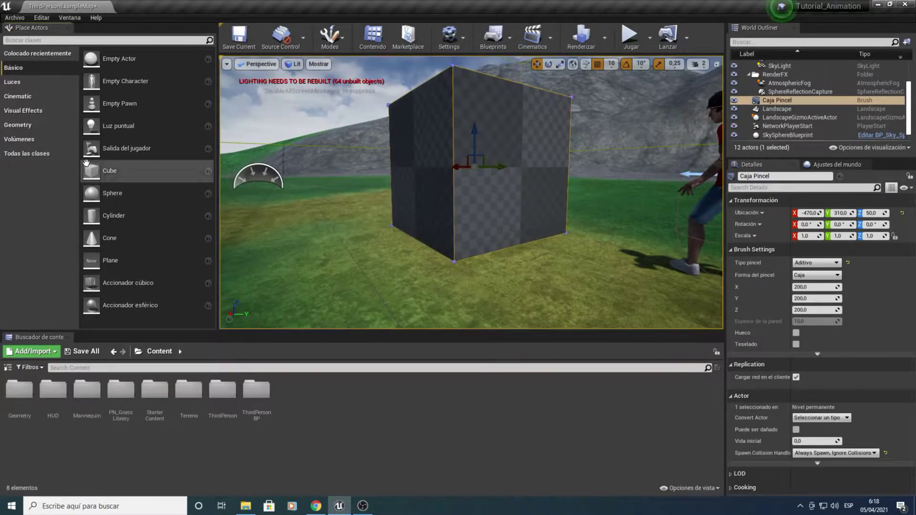
# Place a Cube static mesh beside the box brush at X -500, Y 80, Z 0.
pyautogui.moveTo(96, 171)
pyautogui.mouseDown()
pyautogui.moveTo(291, 211)
pyautogui.moveTo(311, 269)
pyautogui.mouseUp()
pyautogui.press('f')
pyautogui.moveTo(401, 158); pyautogui.dragTo(400, 158, button='right')
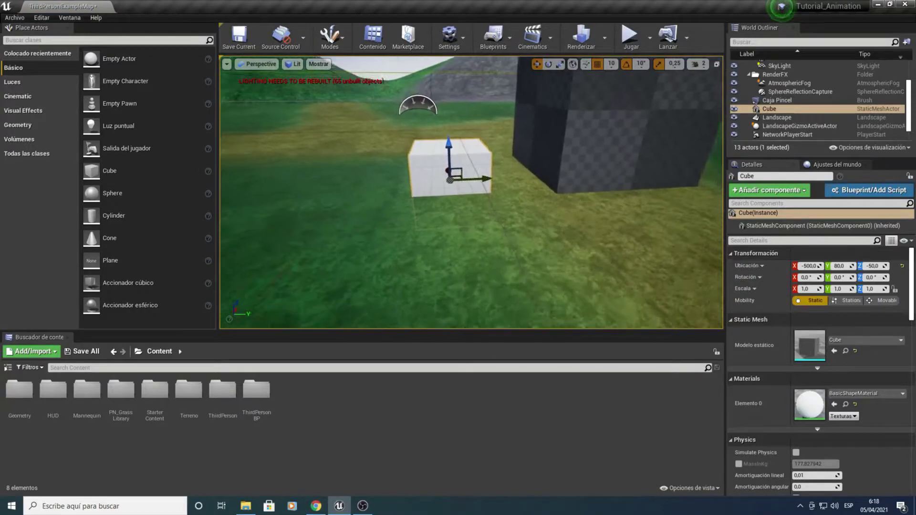
pyautogui.moveTo(441, 144); pyautogui.dragTo(449, 108)
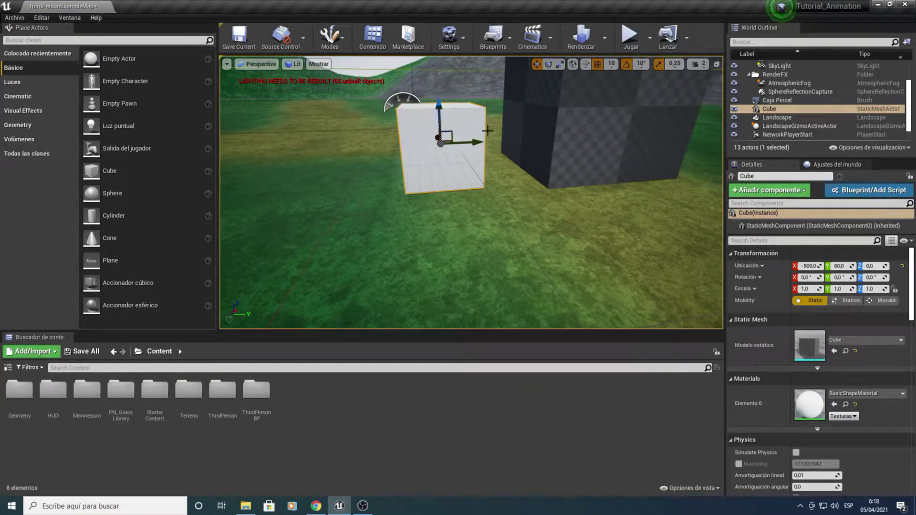
pyautogui.moveTo(488, 130); pyautogui.dragTo(506, 119, button='right')
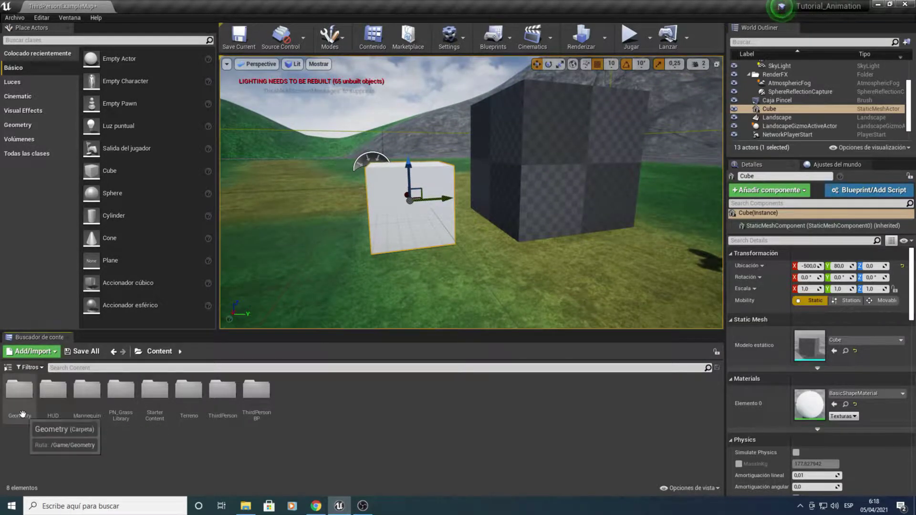
# Apply M_Tech_Hex_Tile_Pulse from StarterContent > Materials to the white and dark cubes.
pyautogui.doubleClick(153, 405)
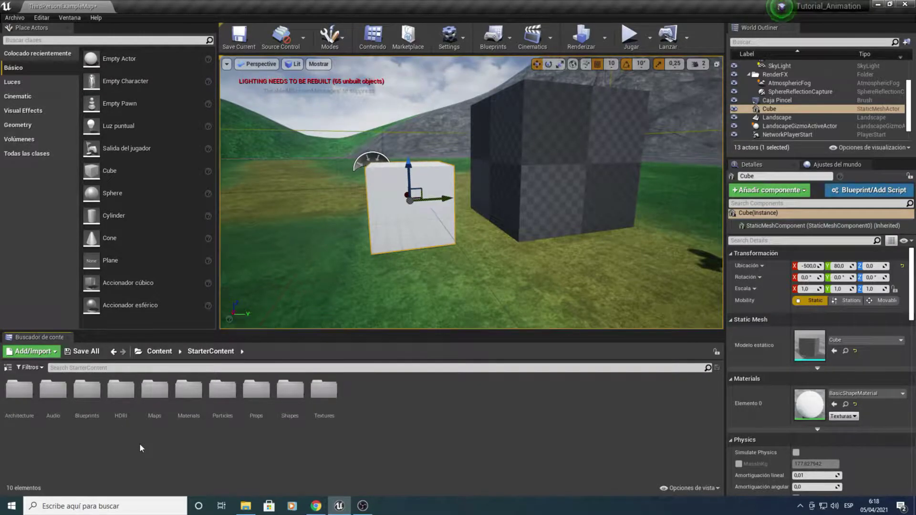
pyautogui.doubleClick(188, 390)
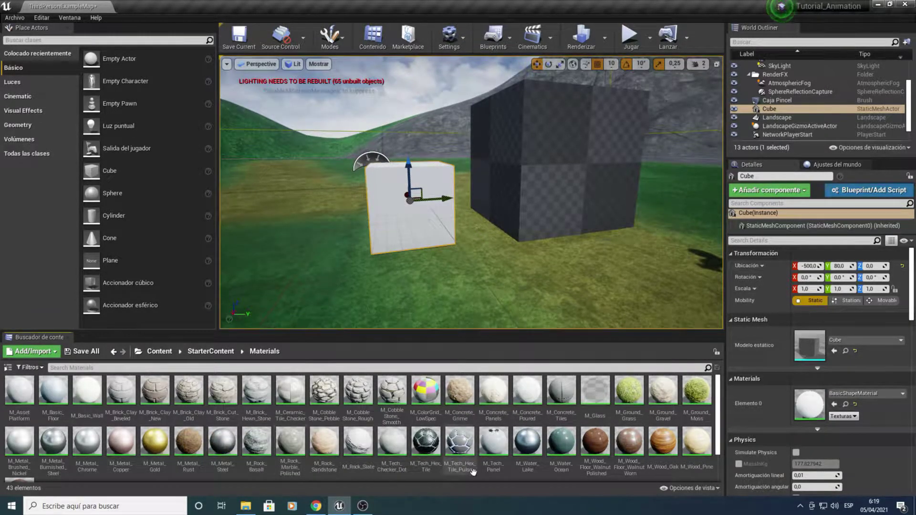
pyautogui.moveTo(473, 471)
pyautogui.mouseDown()
pyautogui.moveTo(548, 300)
pyautogui.moveTo(405, 227)
pyautogui.mouseUp()
pyautogui.moveTo(405, 227)
pyautogui.mouseDown(button='right')
pyautogui.moveTo(467, 219)
pyautogui.moveTo(398, 282)
pyautogui.moveTo(359, 281)
pyautogui.moveTo(334, 205)
pyautogui.mouseUp(button='right')
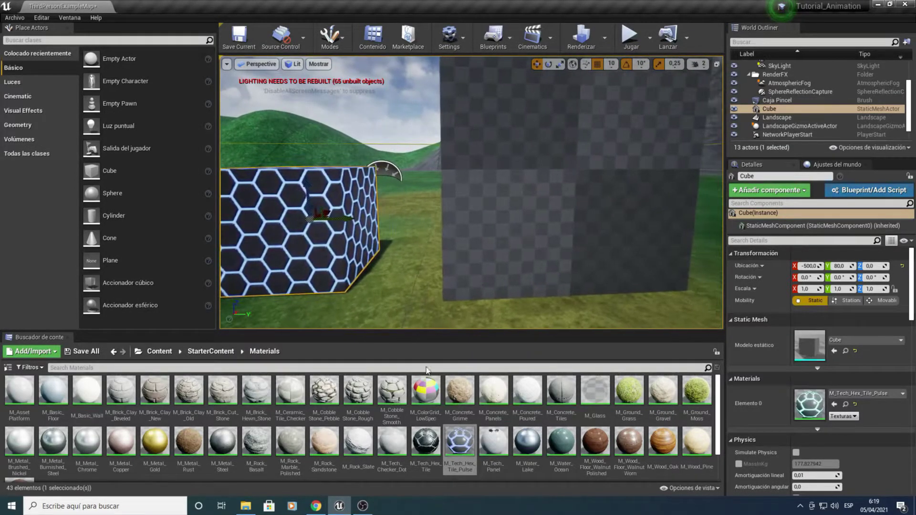
pyautogui.moveTo(476, 445)
pyautogui.mouseDown()
pyautogui.moveTo(552, 183)
pyautogui.moveTo(589, 177)
pyautogui.moveTo(567, 176)
pyautogui.mouseUp()
pyautogui.moveTo(440, 259)
pyautogui.mouseDown(button='right')
pyautogui.moveTo(477, 258)
pyautogui.moveTo(458, 258)
pyautogui.mouseUp(button='right')
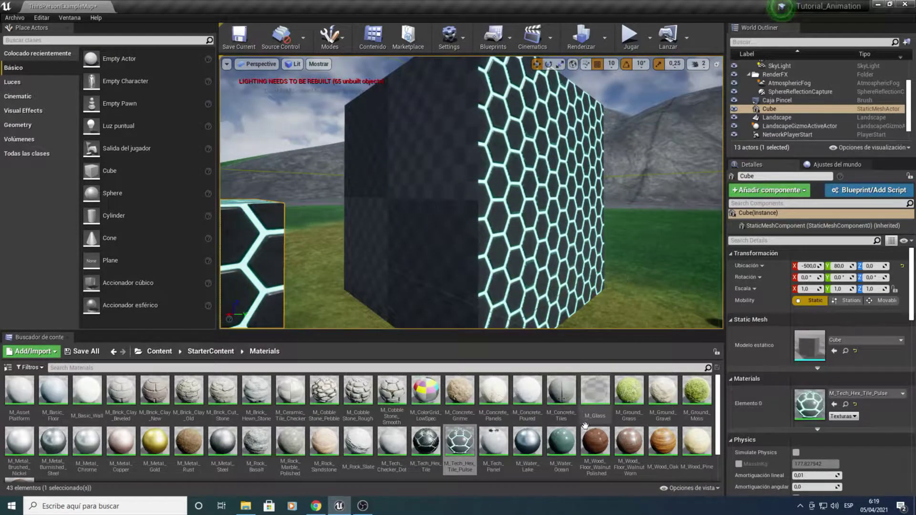
# Try M_Water_Ocean, walnut, M_Wood_Oak, M_Ground_Grass and M_Rock_Slate materials on the cube.
pyautogui.moveTo(562, 441); pyautogui.dragTo(405, 241)
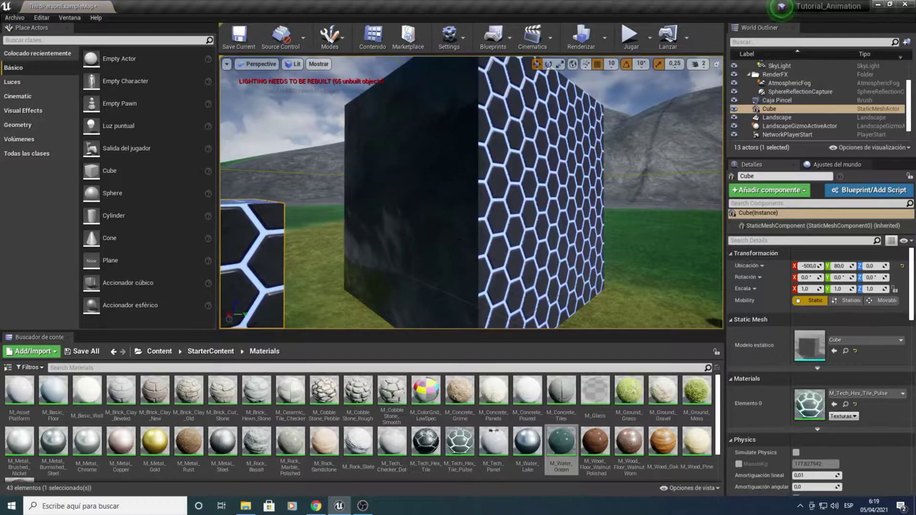
pyautogui.moveTo(458, 258)
pyautogui.mouseDown(button='right')
pyautogui.moveTo(429, 258)
pyautogui.moveTo(439, 258)
pyautogui.mouseUp(button='right')
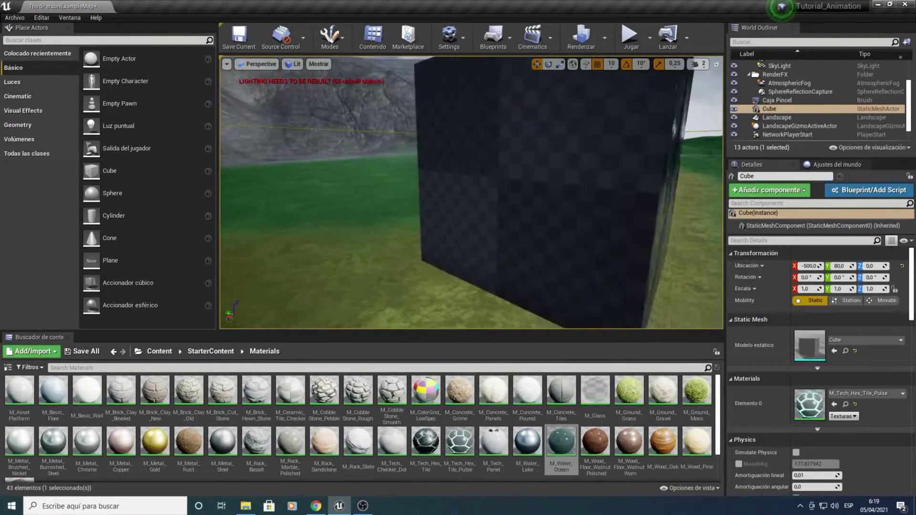
pyautogui.moveTo(596, 442); pyautogui.dragTo(610, 171)
pyautogui.moveTo(411, 174); pyautogui.dragTo(458, 173, button='right')
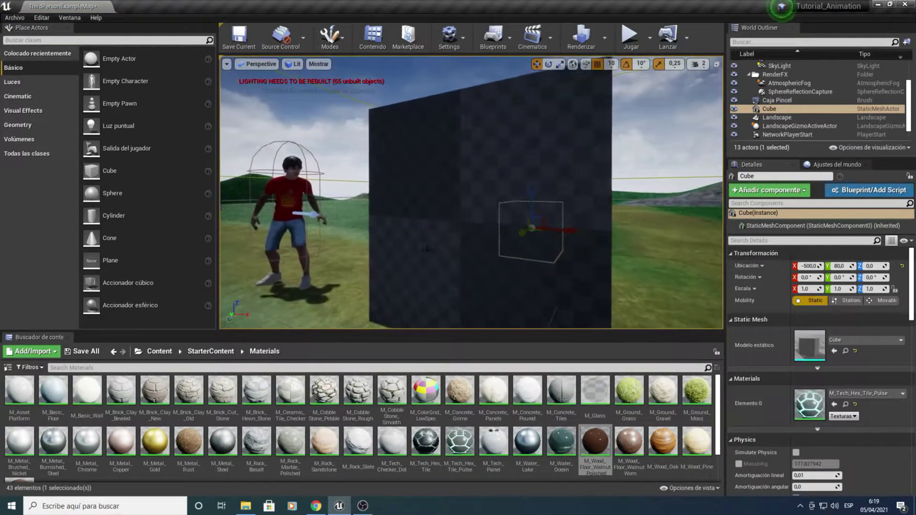
pyautogui.moveTo(426, 248); pyautogui.dragTo(430, 248, button='right')
pyautogui.moveTo(664, 442); pyautogui.dragTo(553, 210)
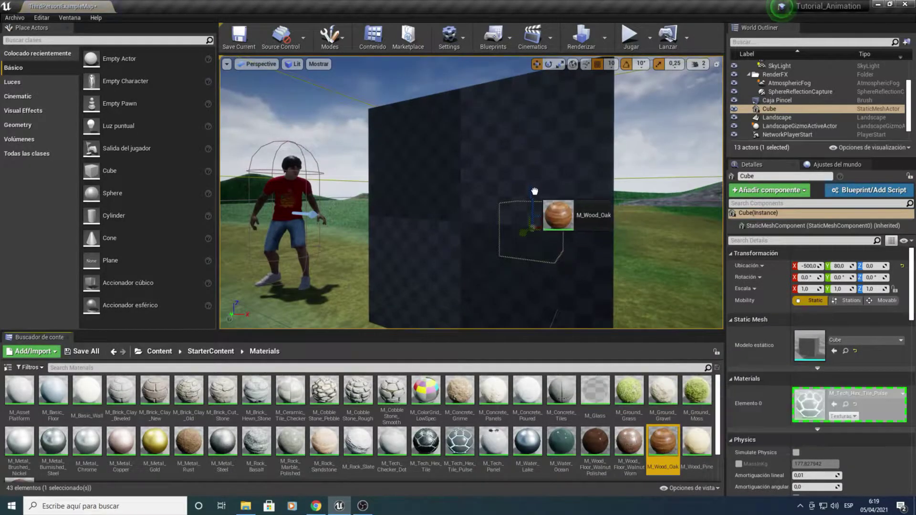
pyautogui.moveTo(552, 210)
pyautogui.mouseDown(button='right')
pyautogui.moveTo(563, 157)
pyautogui.moveTo(563, 230)
pyautogui.mouseUp(button='right')
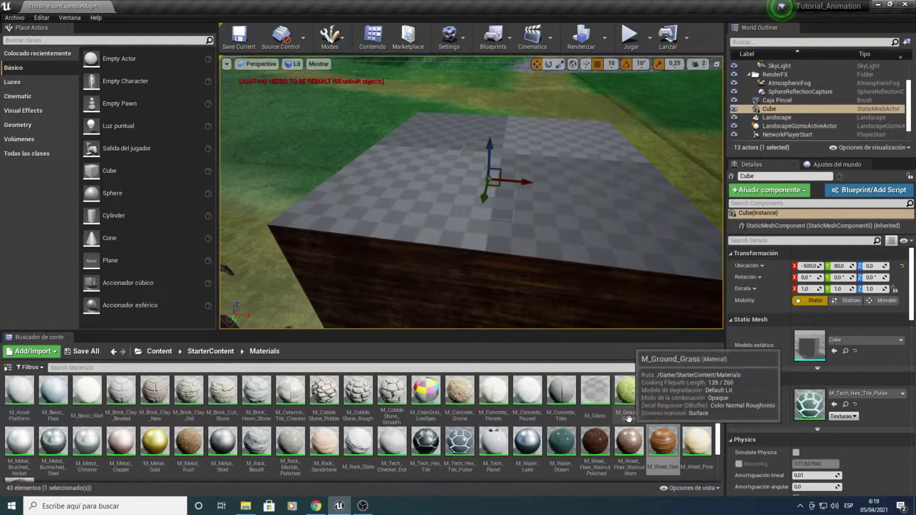
pyautogui.moveTo(629, 394); pyautogui.dragTo(566, 168)
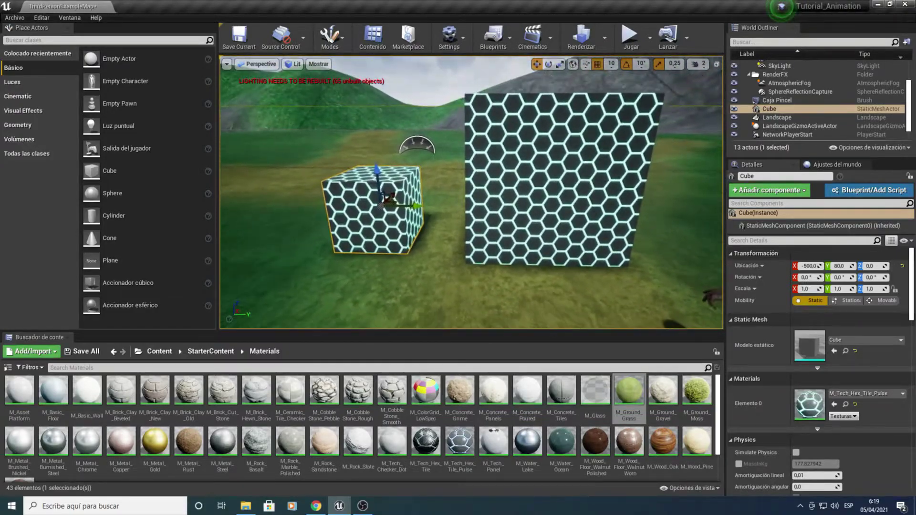
pyautogui.moveTo(354, 445); pyautogui.dragTo(356, 216)
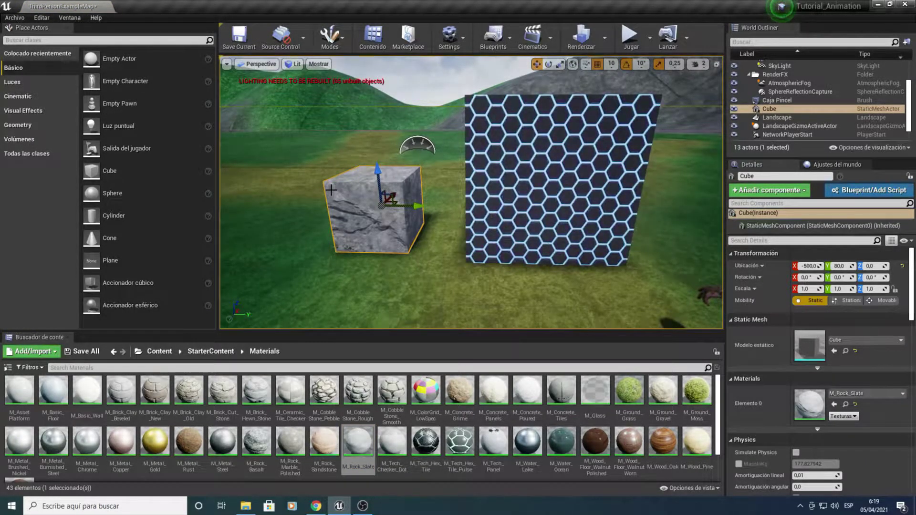
# Delete the cube and the hex-patterned brush box from the level.
pyautogui.press('Delete')
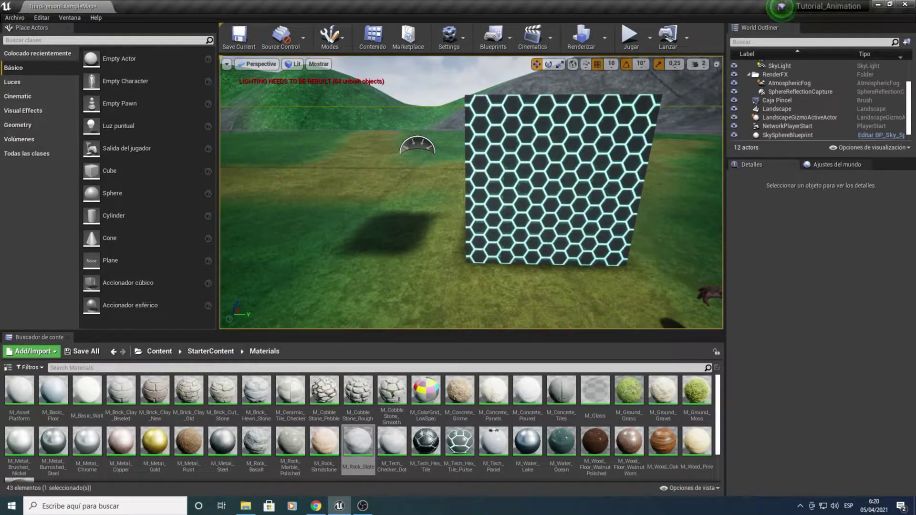
pyautogui.click(523, 242)
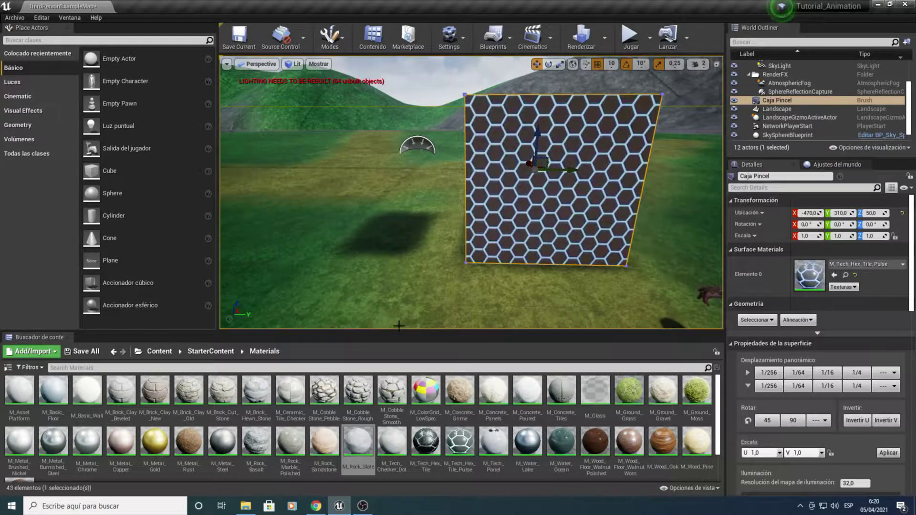
pyautogui.press('Delete')
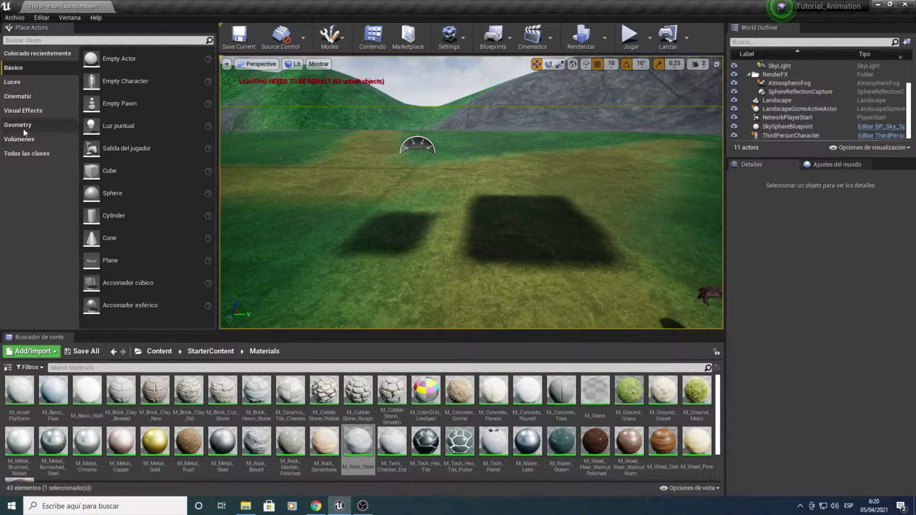
pyautogui.click(24, 127)
# Place a new box brush on the landscape and lower it onto the ground.
pyautogui.moveTo(90, 58)
pyautogui.mouseDown()
pyautogui.moveTo(458, 256)
pyautogui.moveTo(391, 280)
pyautogui.mouseUp()
pyautogui.keyDown('alt'); pyautogui.moveTo(417, 229); pyautogui.dragTo(348, 148); pyautogui.keyUp('alt')
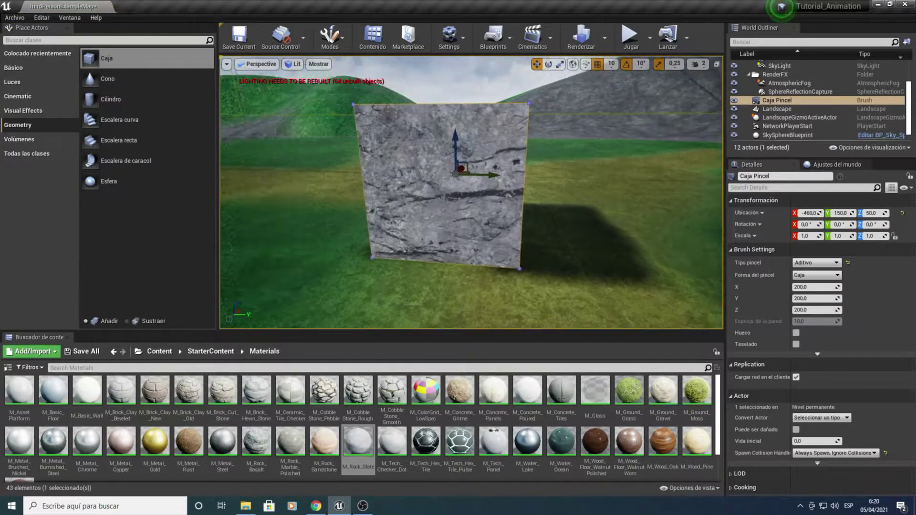
pyautogui.keyDown('alt'); pyautogui.moveTo(390, 253); pyautogui.dragTo(390, 253); pyautogui.keyUp('alt')
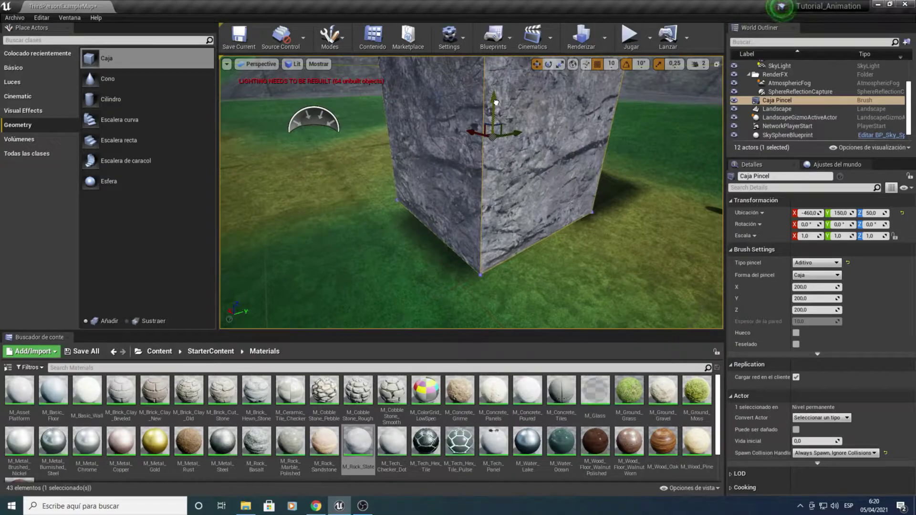
pyautogui.moveTo(496, 102)
pyautogui.mouseDown()
pyautogui.moveTo(416, 115)
pyautogui.moveTo(478, 210)
pyautogui.moveTo(420, 206)
pyautogui.mouseUp()
pyautogui.click(496, 102)
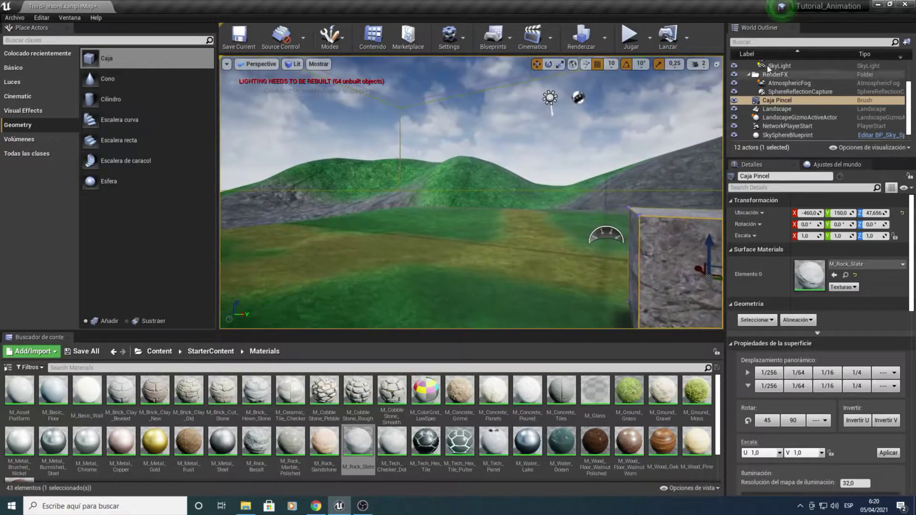
# Set the viewport camera speed to 4 and fly the view past the box.
pyautogui.click(695, 64)
pyautogui.moveTo(704, 87); pyautogui.dragTo(726, 87)
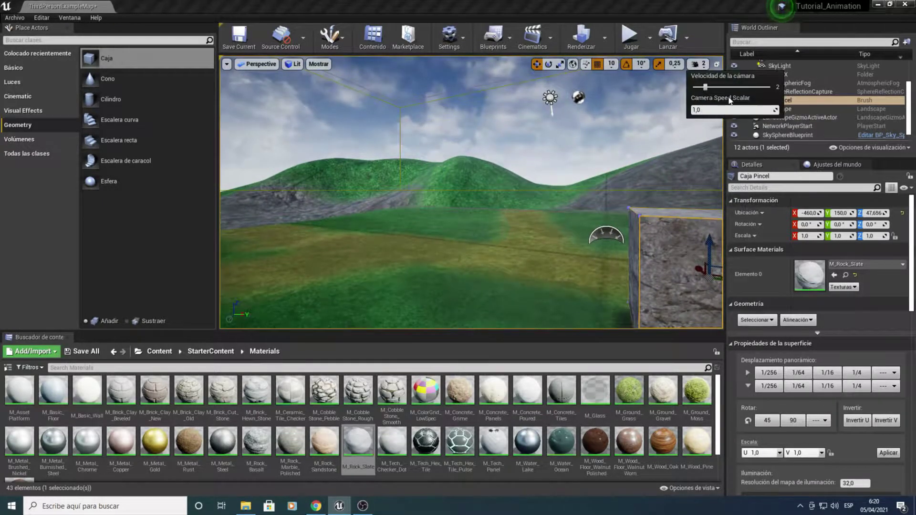
pyautogui.moveTo(475, 173)
pyautogui.mouseDown(button='right')
pyautogui.moveTo(477, 191)
pyautogui.moveTo(458, 191)
pyautogui.mouseUp(button='right')
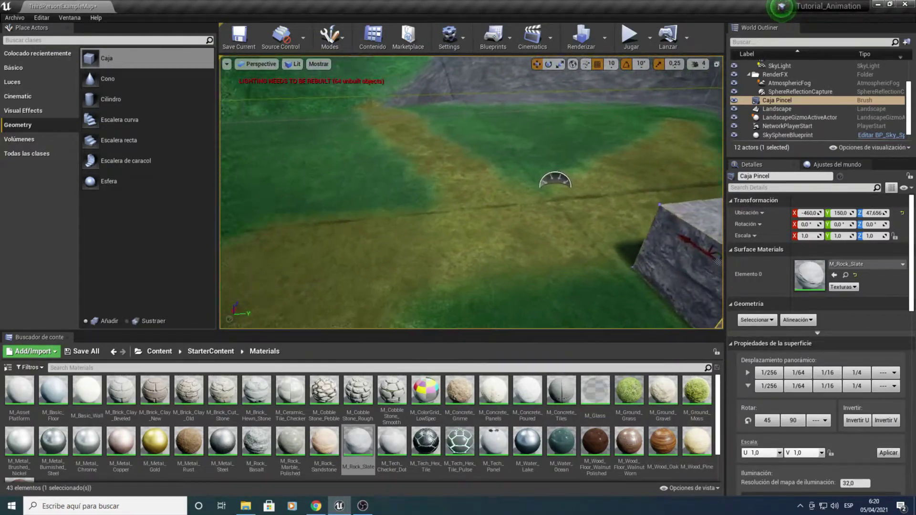
pyautogui.moveTo(459, 191); pyautogui.dragTo(478, 201, button='right')
pyautogui.moveTo(497, 141); pyautogui.dragTo(564, 182, button='right')
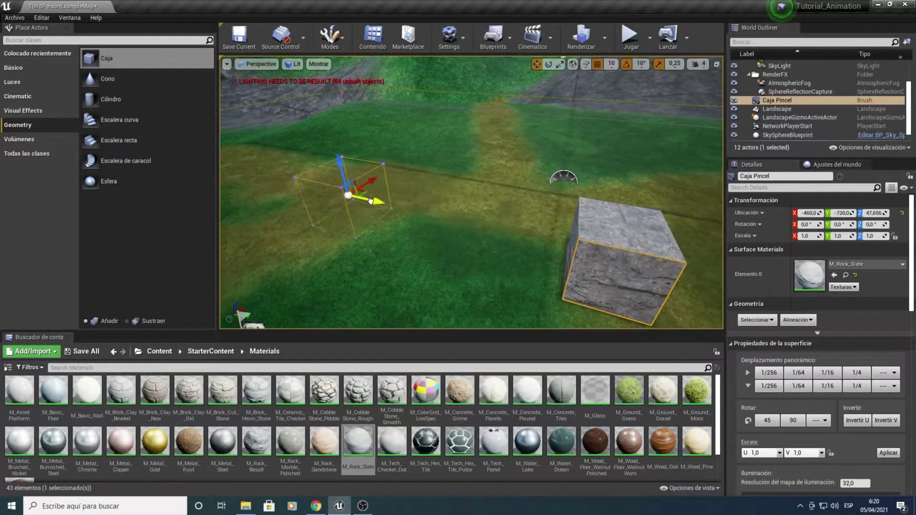
# Move the rock box brush along X and Y to about X 390, Y -1270.
pyautogui.moveTo(371, 201); pyautogui.dragTo(374, 190)
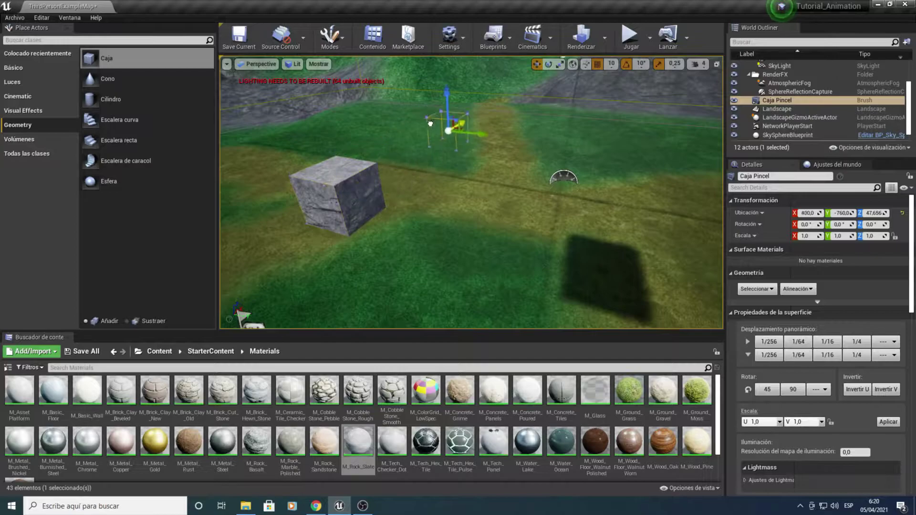
pyautogui.moveTo(431, 123); pyautogui.dragTo(435, 137)
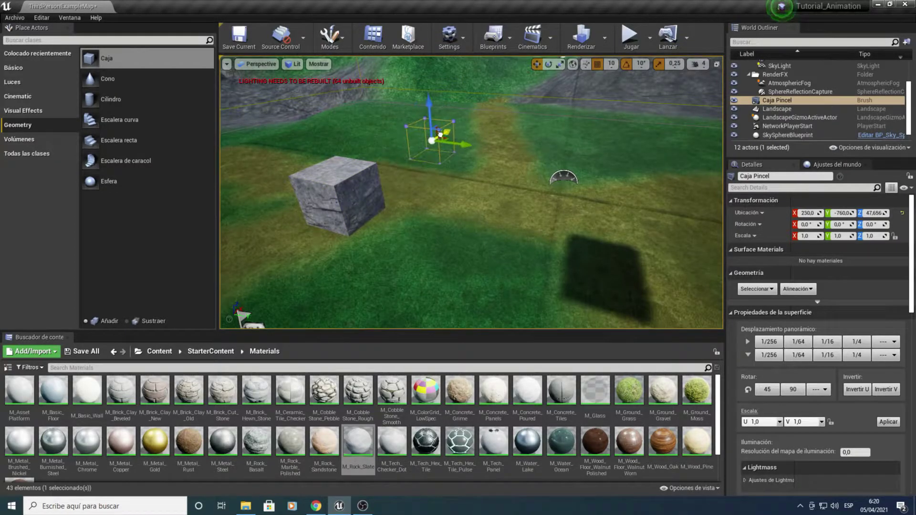
pyautogui.moveTo(564, 179)
pyautogui.mouseDown(button='right')
pyautogui.moveTo(533, 246)
pyautogui.moveTo(422, 80)
pyautogui.moveTo(298, 111)
pyautogui.mouseUp(button='right')
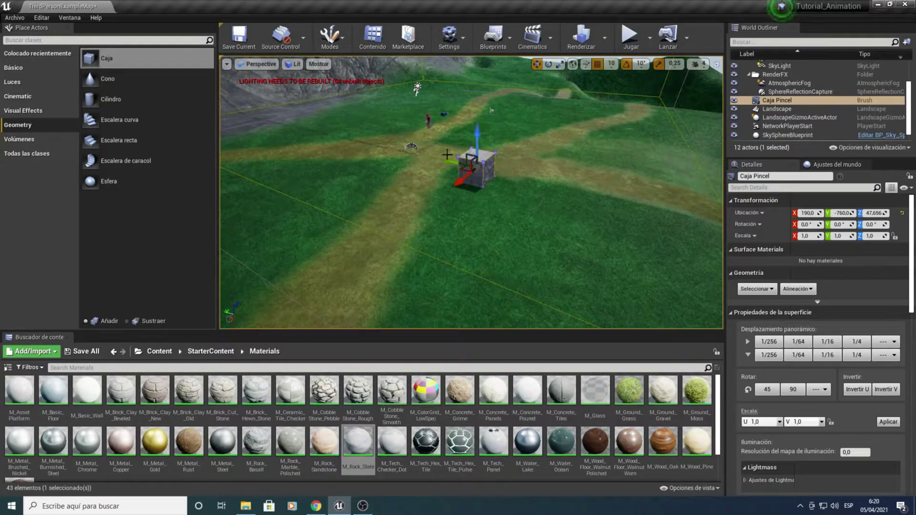
pyautogui.moveTo(448, 162); pyautogui.dragTo(529, 218)
pyautogui.moveTo(559, 220); pyautogui.dragTo(546, 197, button='right')
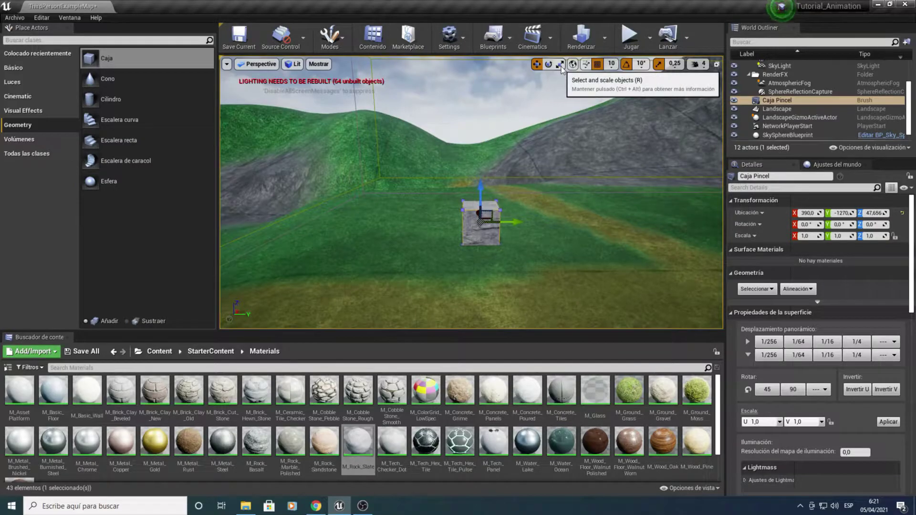
# Try scaling the box to 2.25 on Y and 2 on X, then undo the scaling.
pyautogui.click(561, 69)
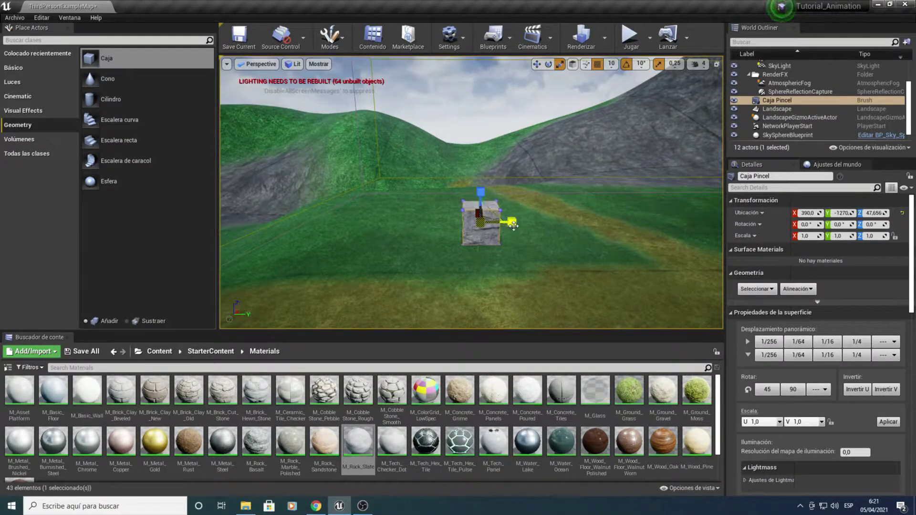
pyautogui.moveTo(512, 223); pyautogui.dragTo(517, 225)
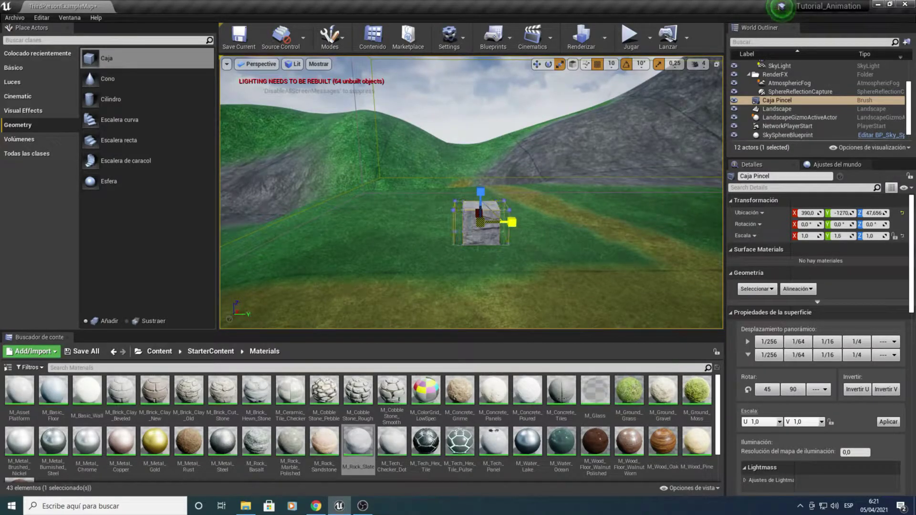
pyautogui.keyDown('alt'); pyautogui.moveTo(524, 194); pyautogui.dragTo(524, 205); pyautogui.keyUp('alt')
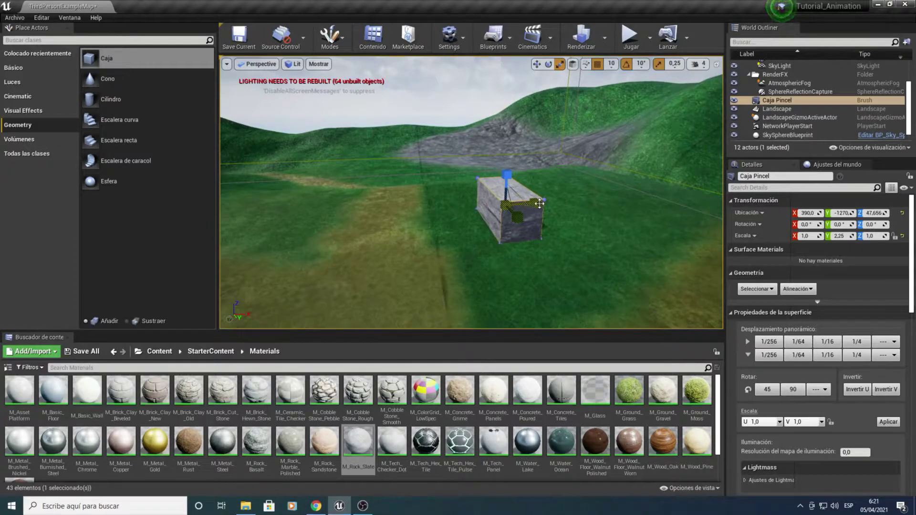
pyautogui.moveTo(533, 204); pyautogui.dragTo(534, 210)
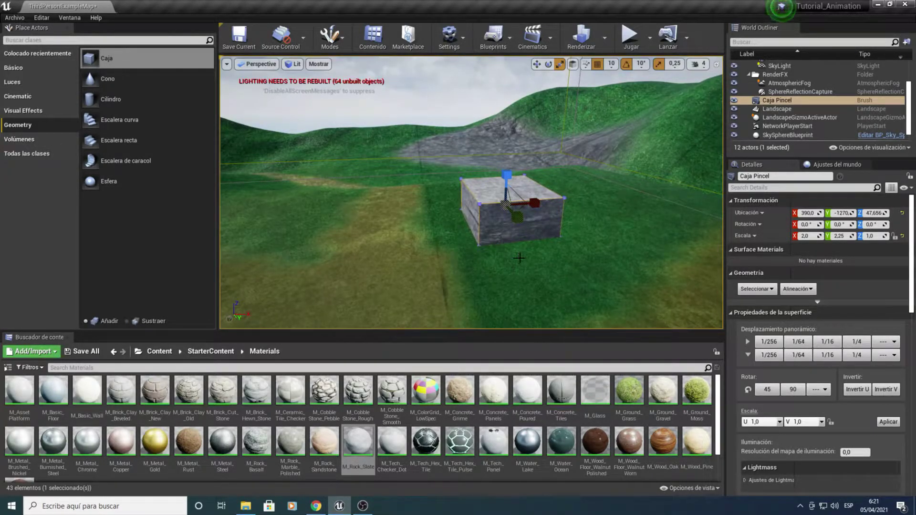
pyautogui.hotkey('ctrl', 'z')
pyautogui.hotkey('ctrl', 'z')
pyautogui.moveTo(520, 257)
pyautogui.mouseDown(button='right')
pyautogui.moveTo(549, 273)
pyautogui.moveTo(515, 262)
pyautogui.mouseUp(button='right')
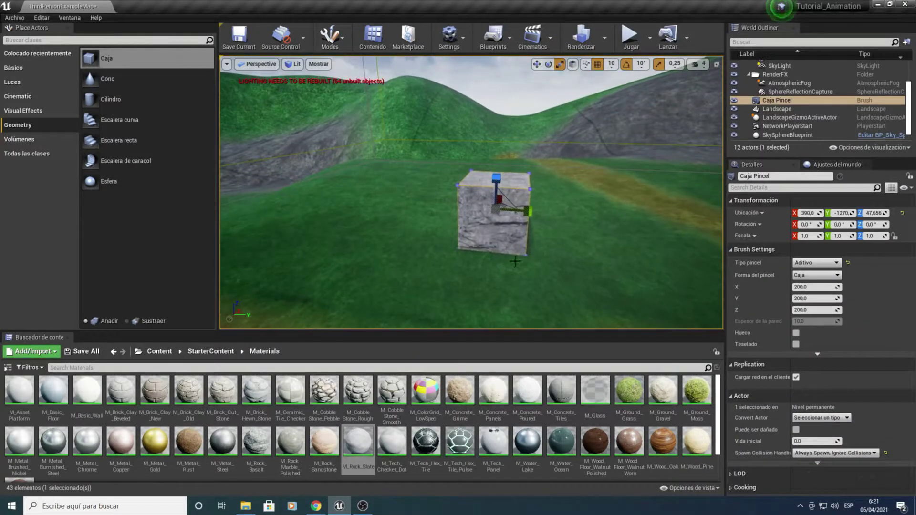
# Tilt the box 20° around X, undo it, and return to the translate tool.
pyautogui.click(537, 67)
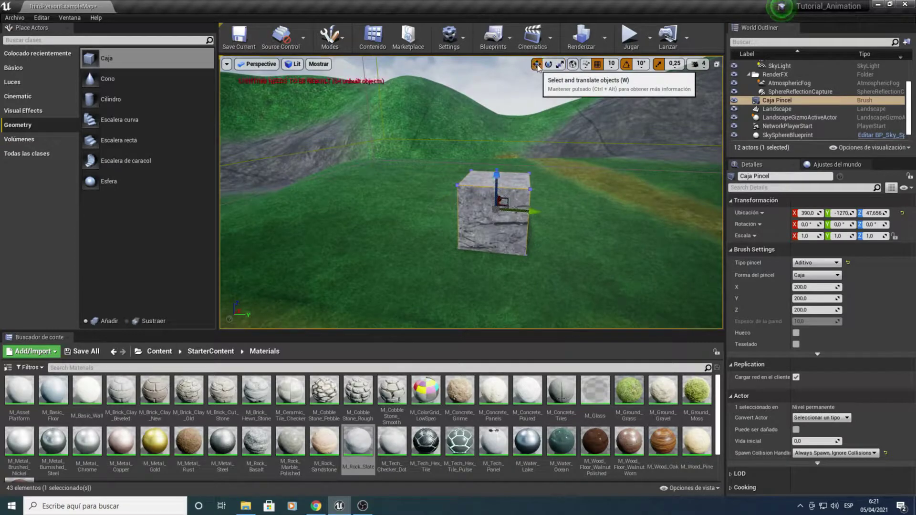
pyautogui.click(546, 66)
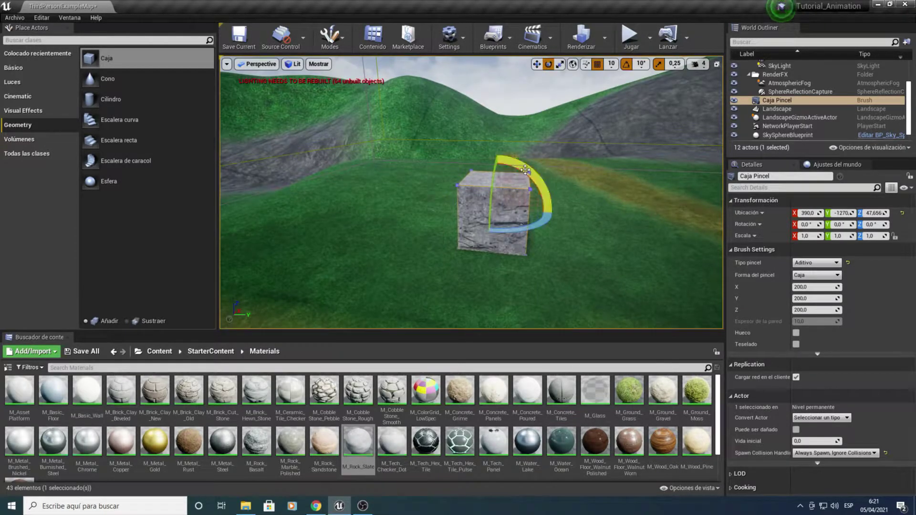
pyautogui.moveTo(527, 170); pyautogui.dragTo(530, 172)
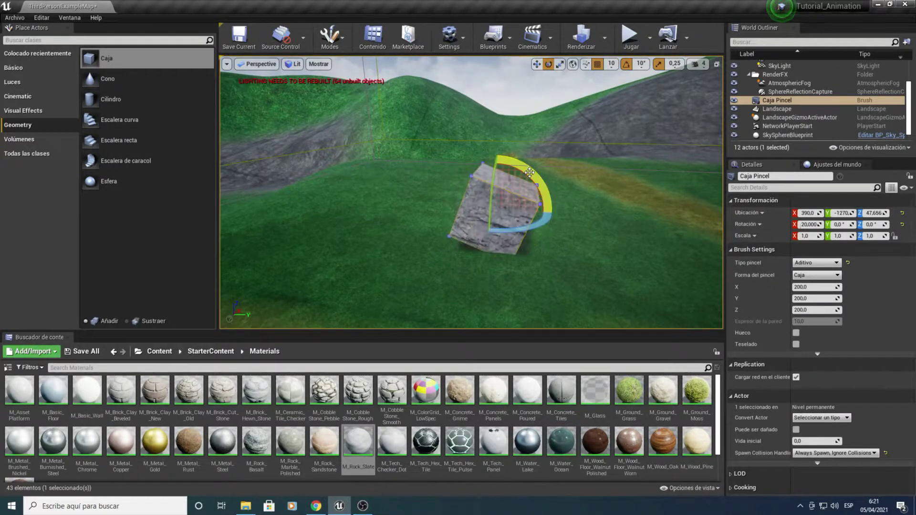
pyautogui.hotkey('ctrl', 'z')
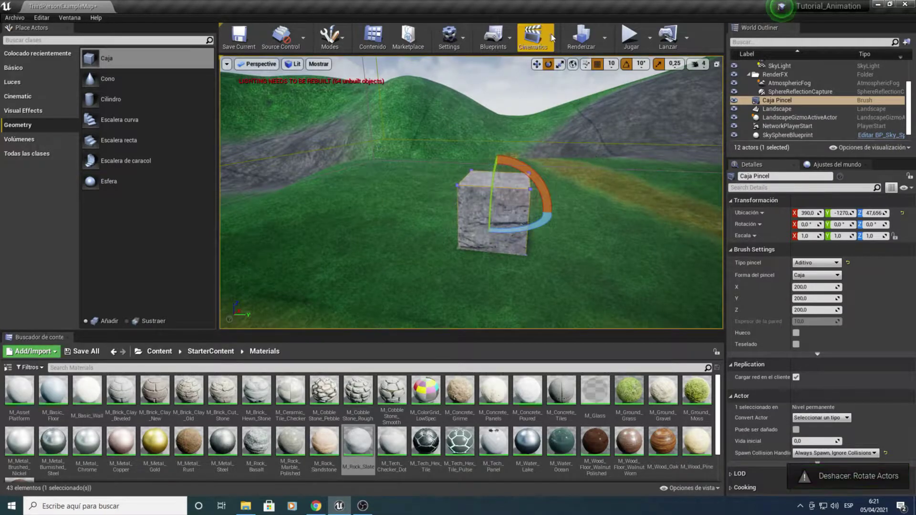
pyautogui.click(537, 65)
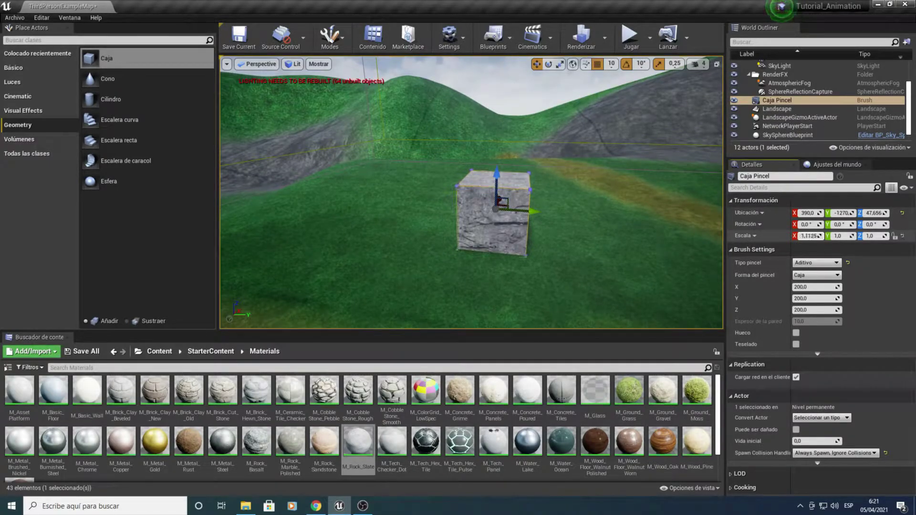
# Set the box's X scale to 5 after trying 20, 100 and 15.
pyautogui.moveTo(802, 235); pyautogui.dragTo(846, 244)
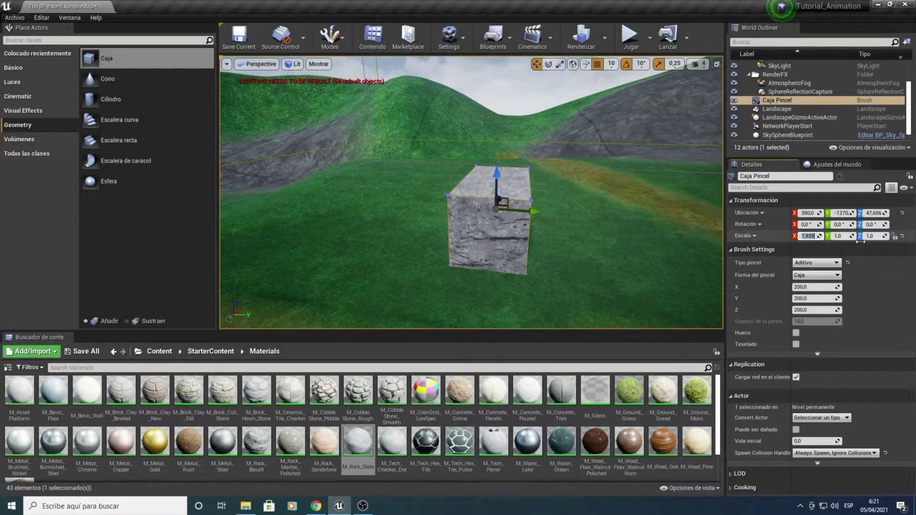
pyautogui.click(808, 235)
pyautogui.write('0')
pyautogui.press('Return')
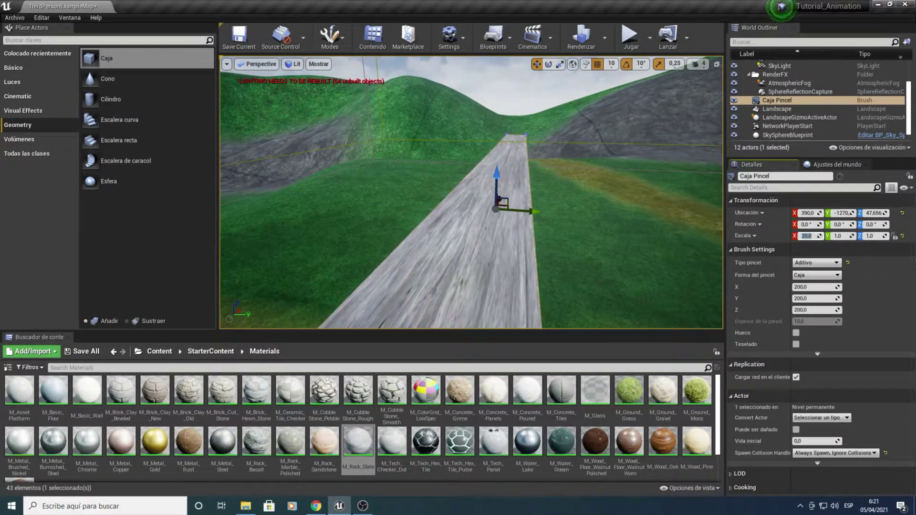
pyautogui.write('0')
pyautogui.press('Return')
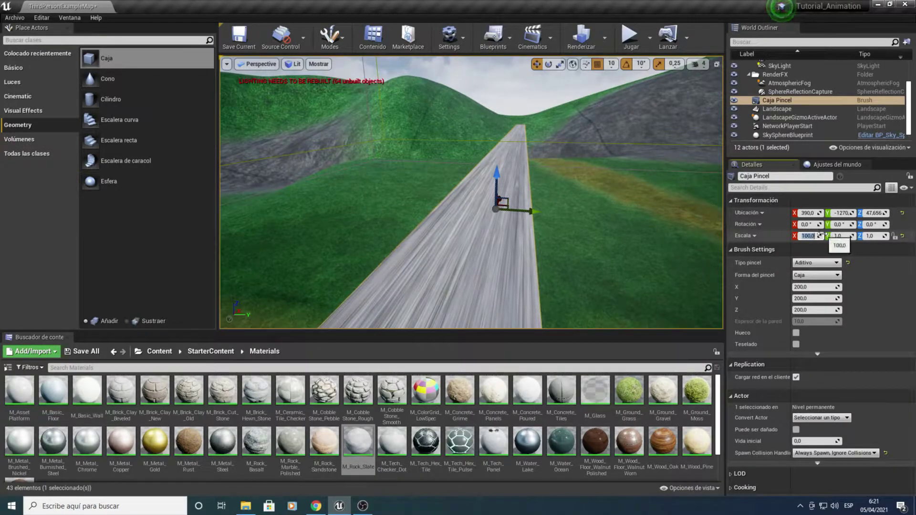
pyautogui.write('15')
pyautogui.press('Return')
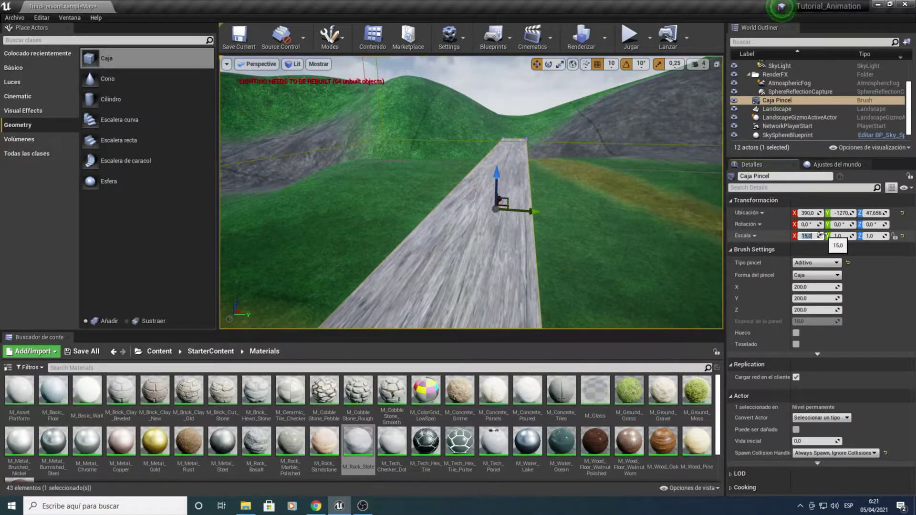
pyautogui.write('5')
pyautogui.press('Return')
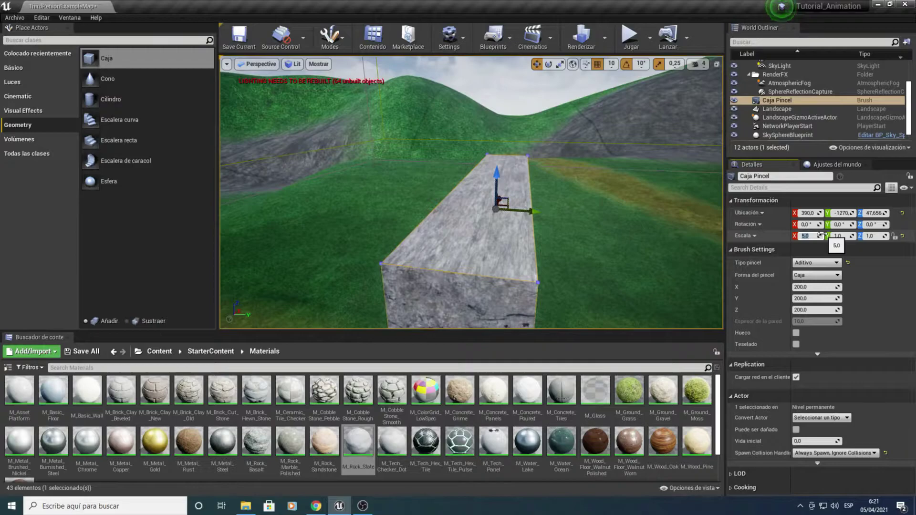
pyautogui.moveTo(473, 201)
pyautogui.mouseDown(button='right')
pyautogui.moveTo(430, 210)
pyautogui.moveTo(478, 200)
pyautogui.mouseUp(button='right')
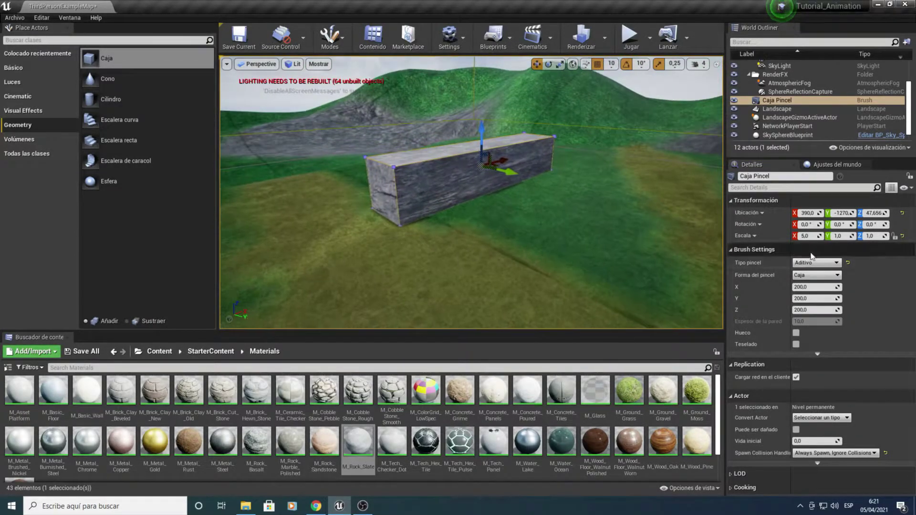
# Set the box's Y scale to 5 and view the flat slab against the hills.
pyautogui.write('5')
pyautogui.press('Return')
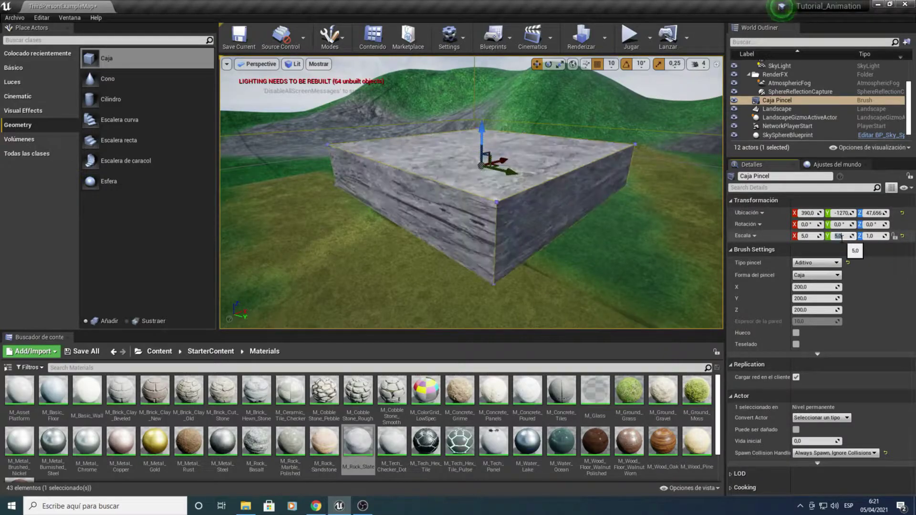
pyautogui.moveTo(582, 217); pyautogui.dragTo(549, 210, button='right')
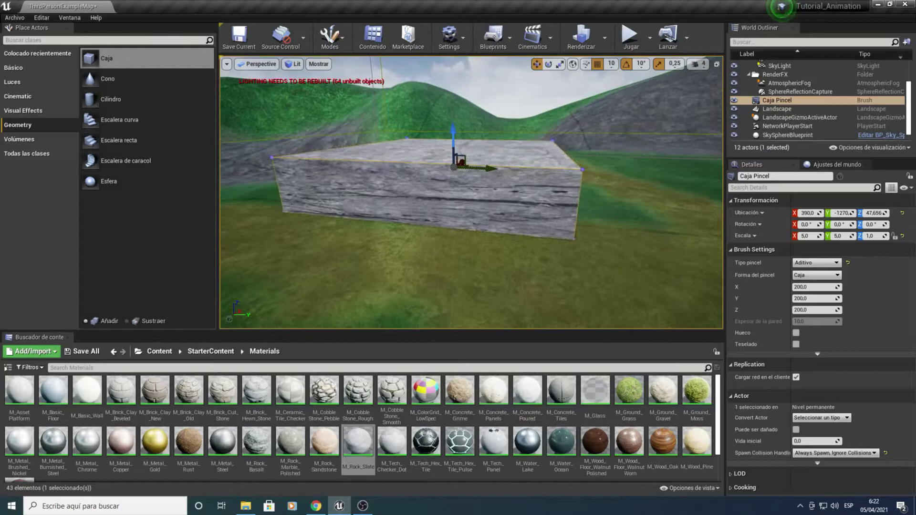
pyautogui.moveTo(549, 210); pyautogui.dragTo(549, 210, button='right')
pyautogui.moveTo(533, 155); pyautogui.dragTo(533, 154, button='right')
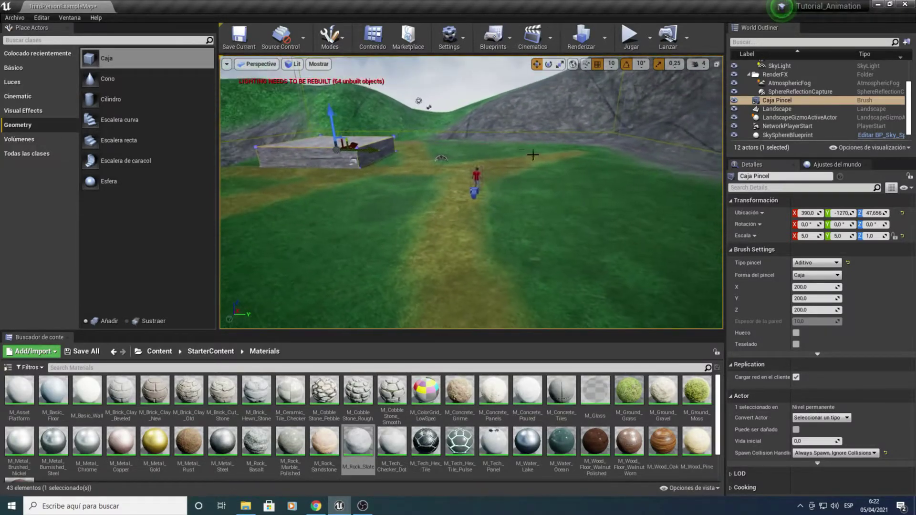
# Select the ThirdPersonCharacter and move it right beside the stone slab.
pyautogui.click(477, 179)
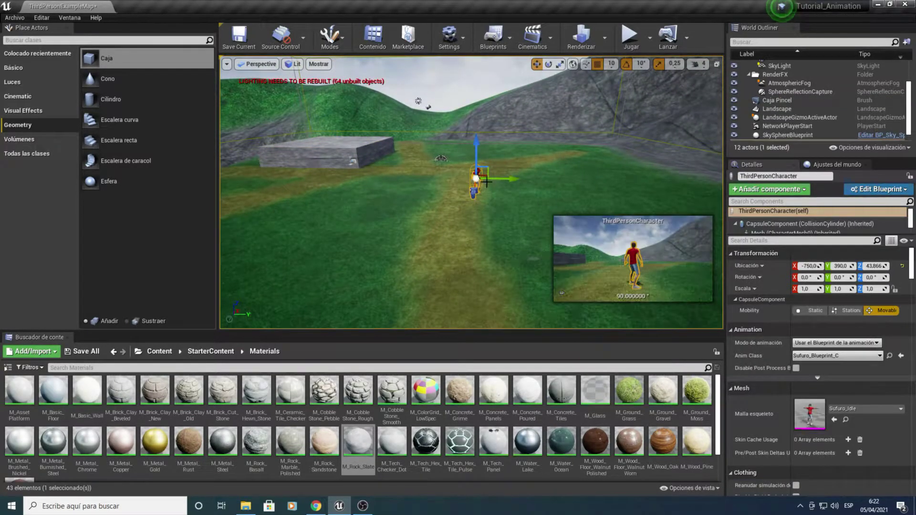
pyautogui.moveTo(507, 178); pyautogui.dragTo(307, 189)
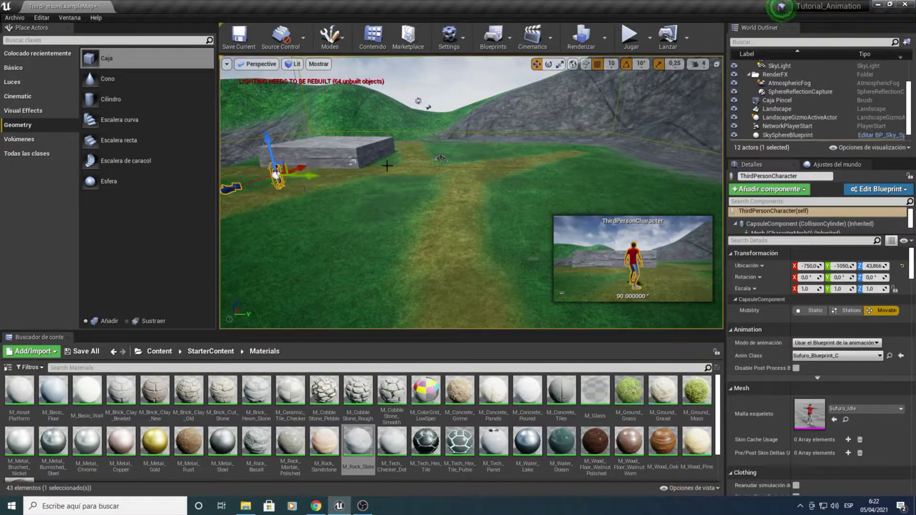
pyautogui.moveTo(380, 155); pyautogui.dragTo(380, 155, button='right')
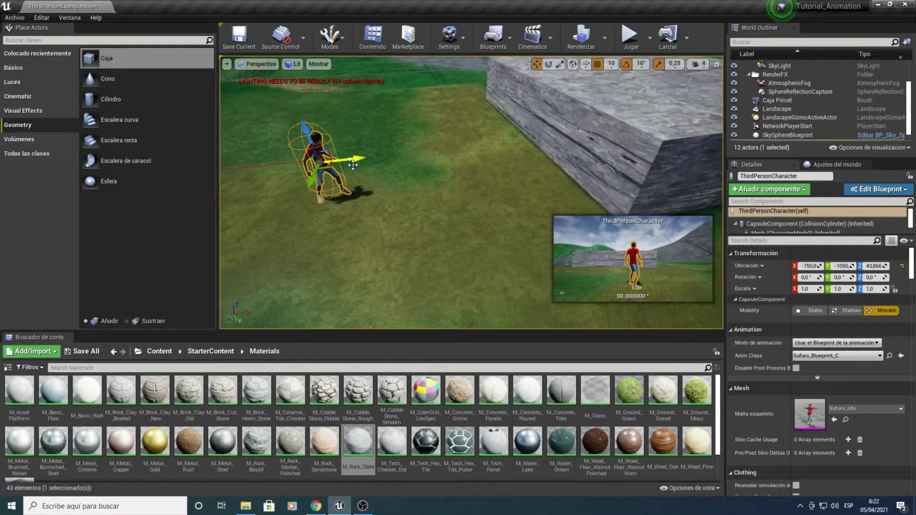
pyautogui.moveTo(359, 161); pyautogui.dragTo(492, 128)
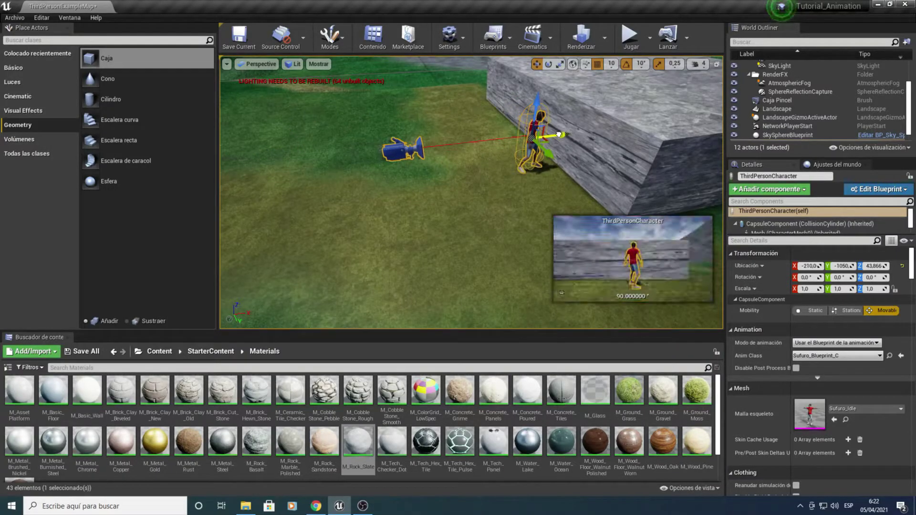
pyautogui.moveTo(493, 128); pyautogui.dragTo(493, 128, button='right')
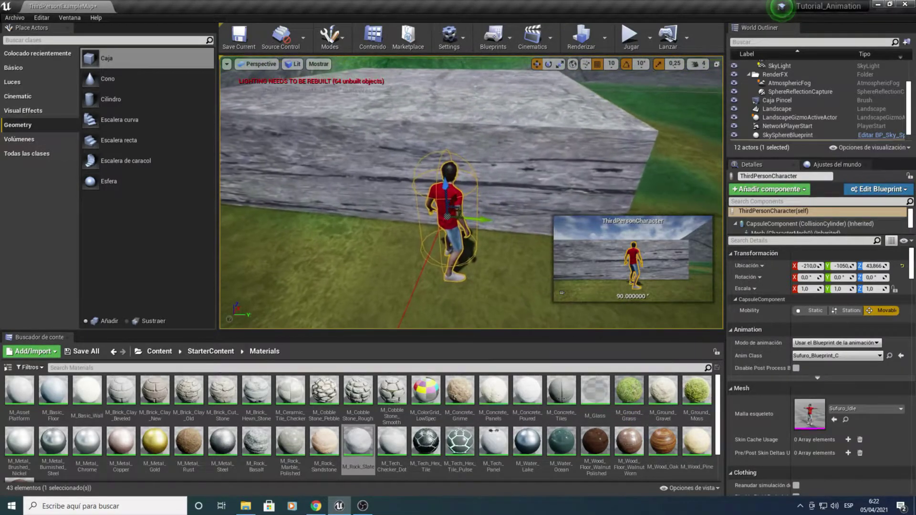
pyautogui.moveTo(457, 103); pyautogui.dragTo(457, 102, button='right')
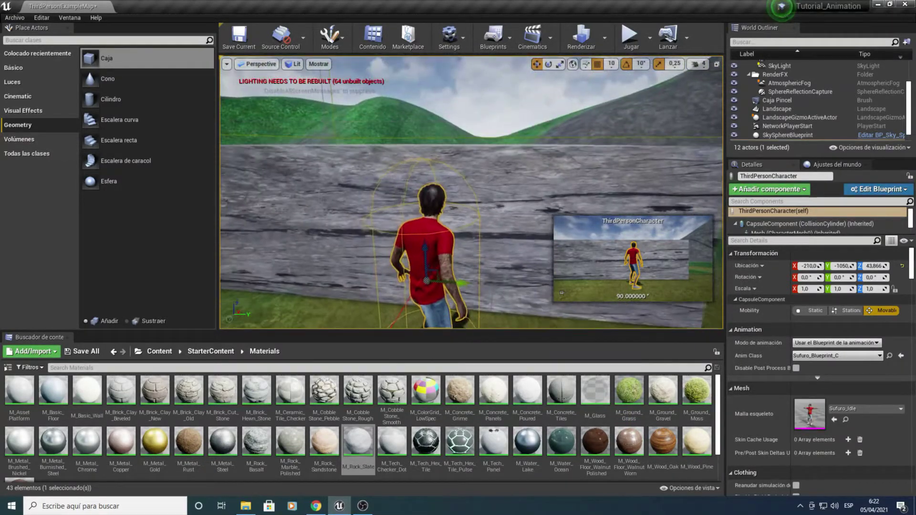
# Try a Z scale of 1,5 on the character, then restore it to 1.
pyautogui.click(870, 289)
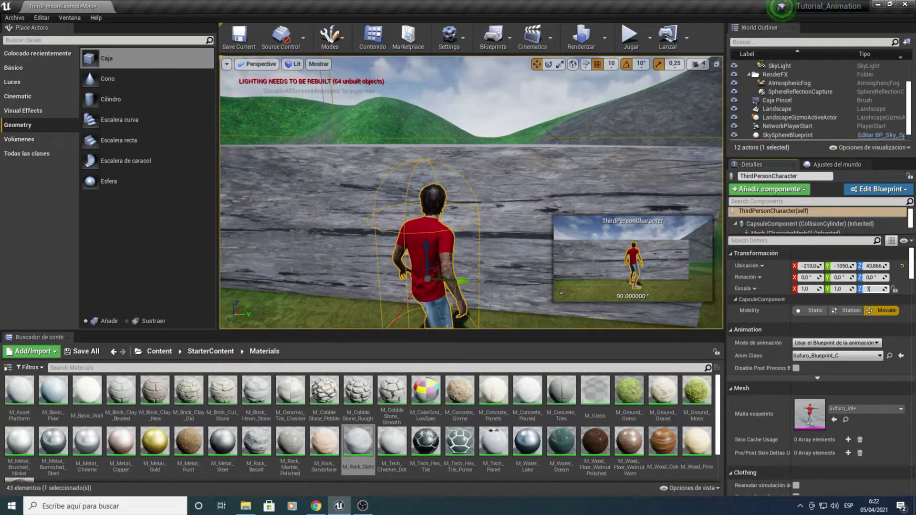
pyautogui.write(',5')
pyautogui.press('Return')
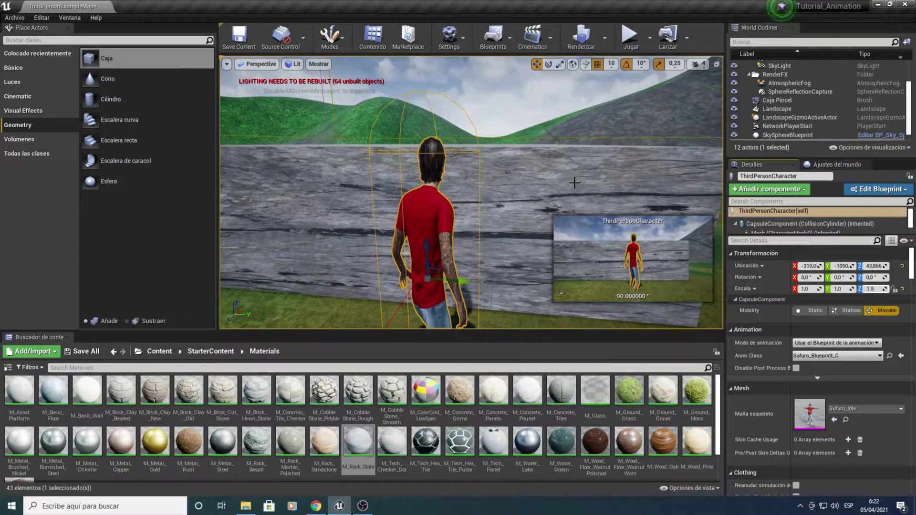
pyautogui.doubleClick(871, 290)
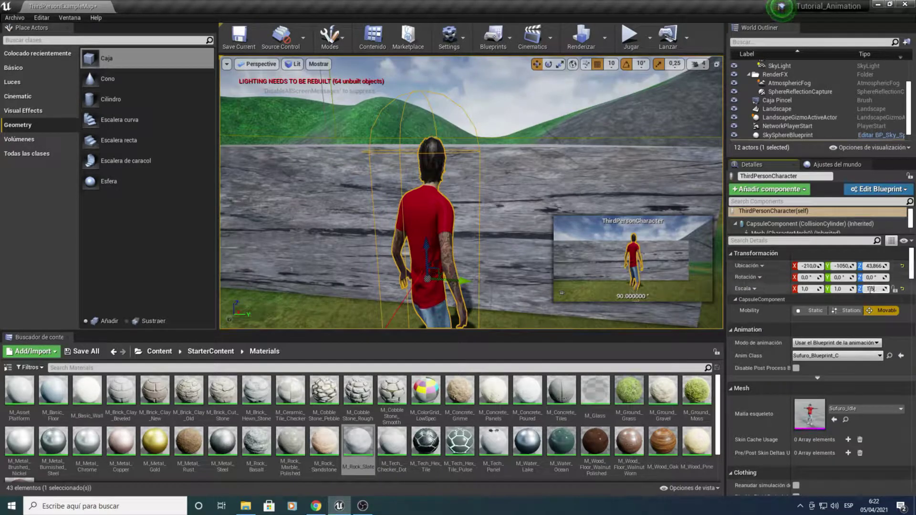
pyautogui.write('1')
pyautogui.press('Return')
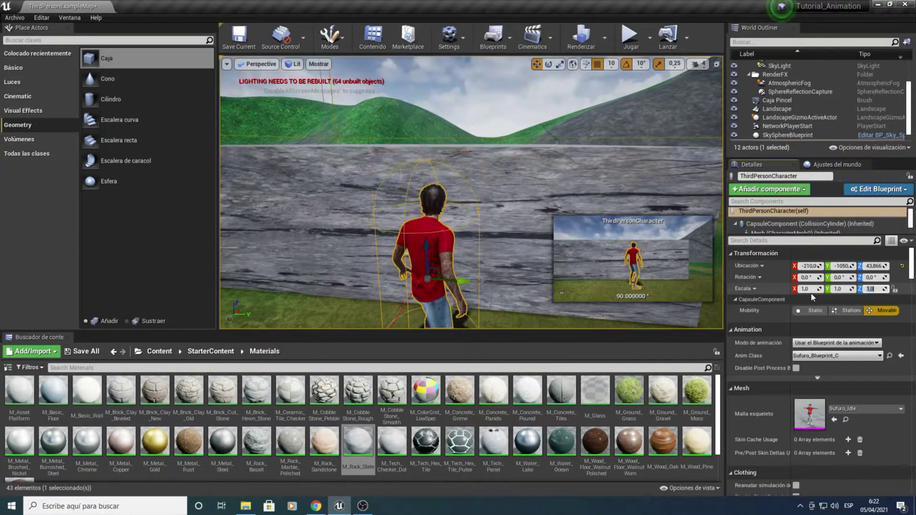
# Set the stone wall brush's Z scale to 1,5 and apply M_Rock_Slate to it.
pyautogui.click(604, 171)
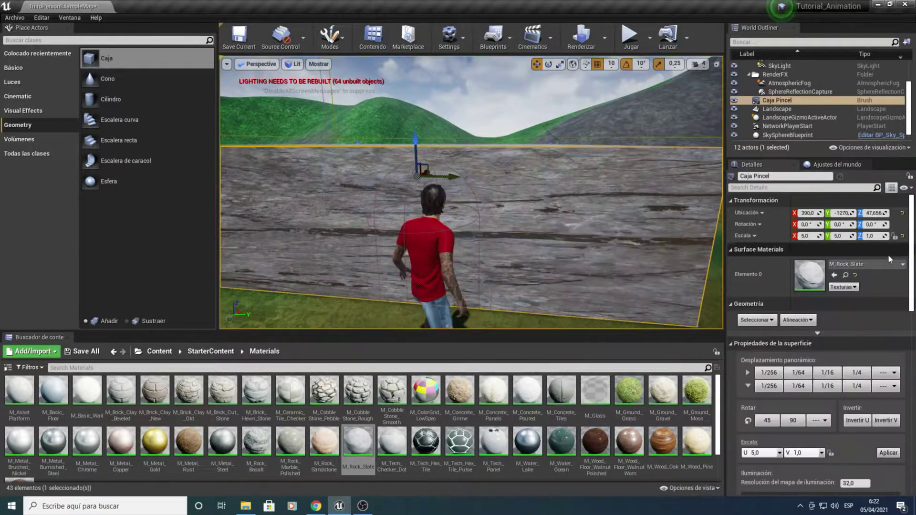
pyautogui.click(870, 235)
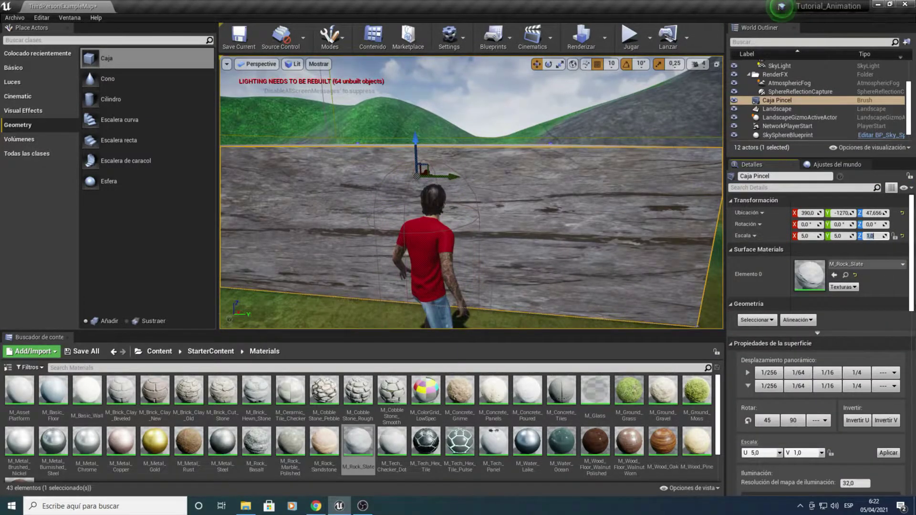
pyautogui.write('1,5')
pyautogui.press('Return')
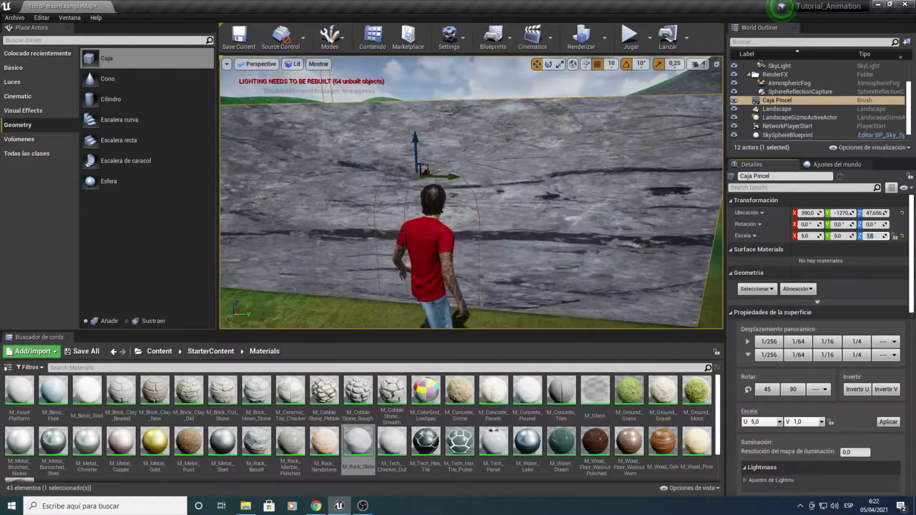
pyautogui.moveTo(506, 181); pyautogui.dragTo(510, 223)
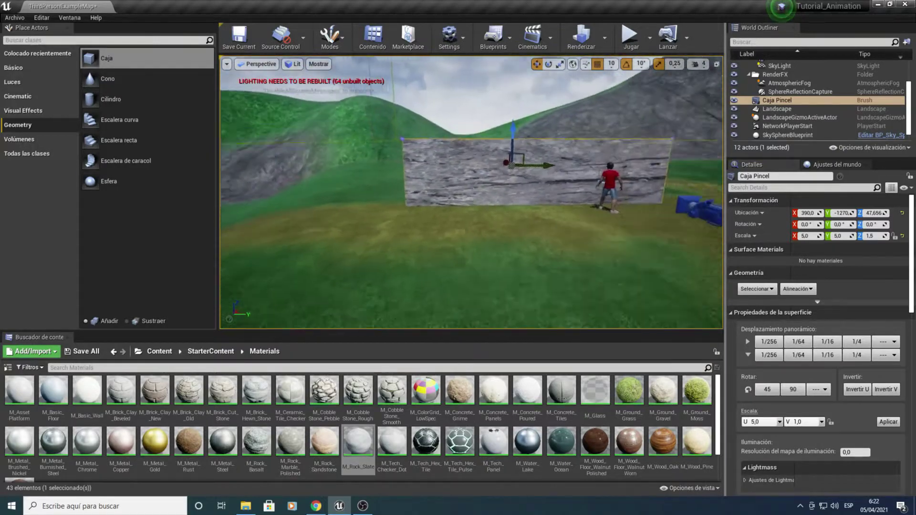
pyautogui.click(383, 189)
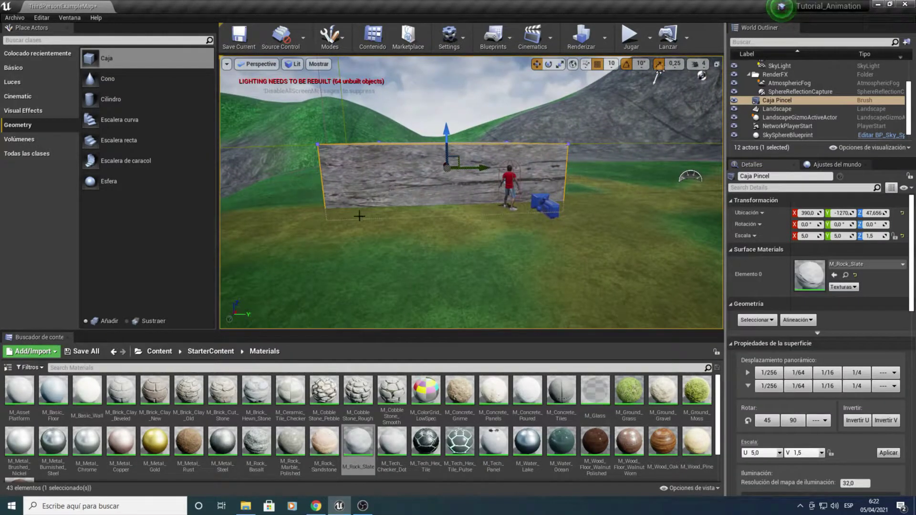
pyautogui.moveTo(359, 216); pyautogui.dragTo(359, 181)
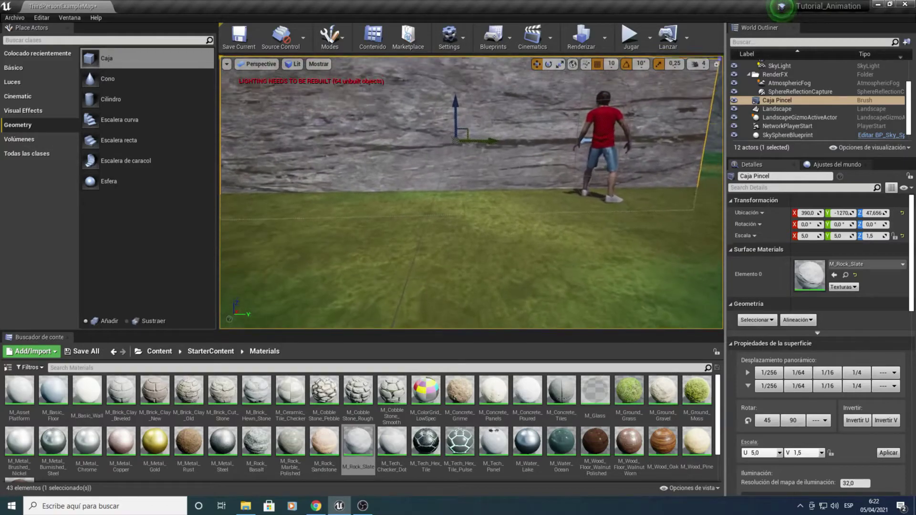
pyautogui.moveTo(374, 229); pyautogui.dragTo(377, 205, button='right')
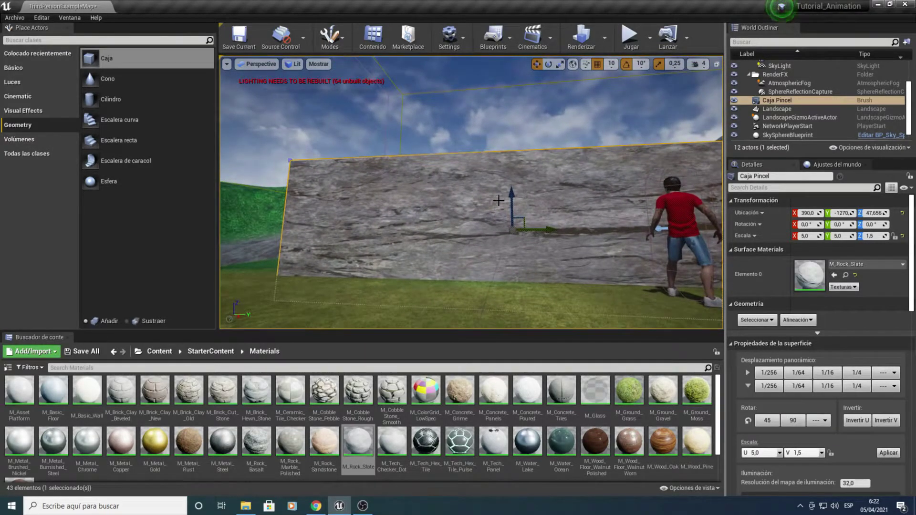
# Raise the rock-slate box brush to Z 97.656 and duplicate it in place with Ctrl+W.
pyautogui.moveTo(507, 197); pyautogui.dragTo(511, 192)
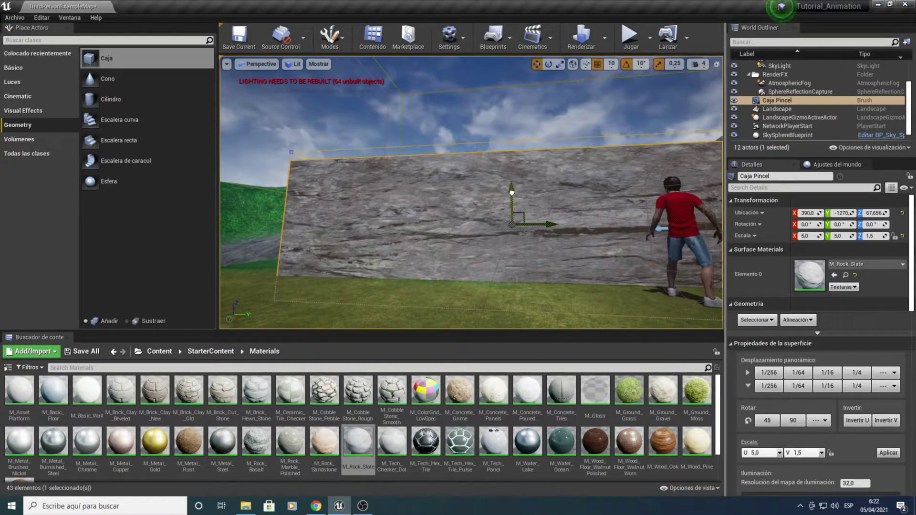
pyautogui.hotkey('ctrl', 'z')
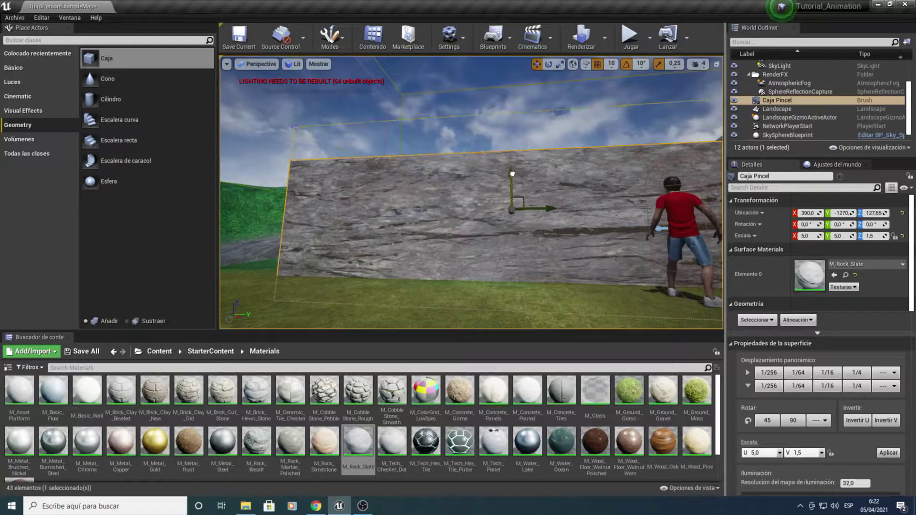
pyautogui.moveTo(512, 193); pyautogui.dragTo(515, 134)
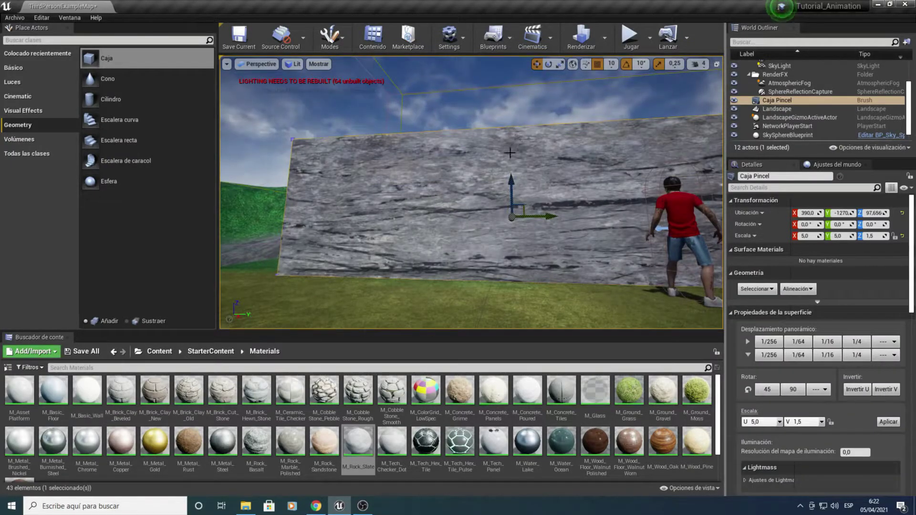
pyautogui.moveTo(502, 245)
pyautogui.mouseDown(button='right')
pyautogui.moveTo(487, 286)
pyautogui.moveTo(472, 248)
pyautogui.mouseUp(button='right')
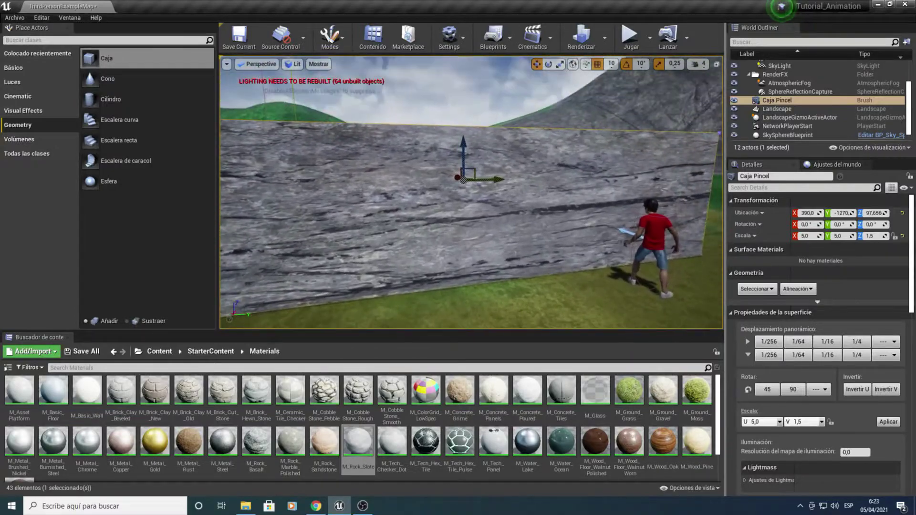
pyautogui.moveTo(500, 291); pyautogui.dragTo(491, 282, button='right')
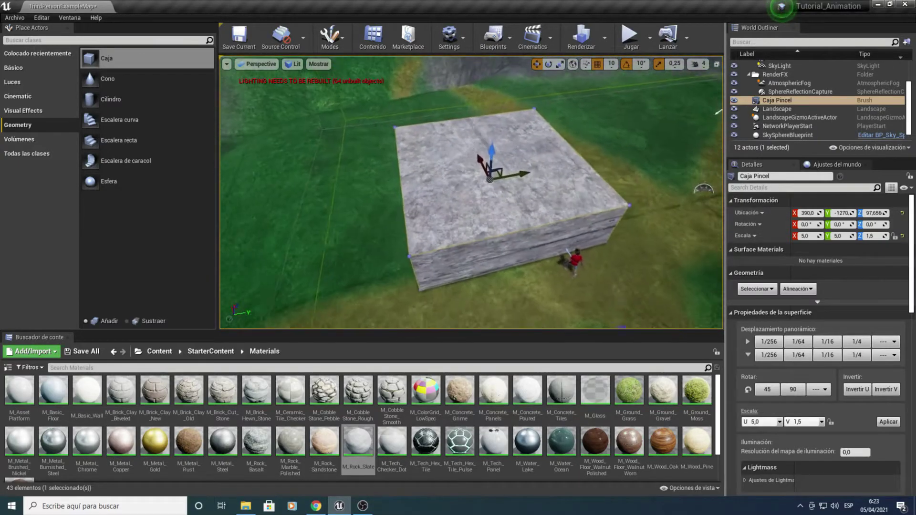
pyautogui.click(445, 212)
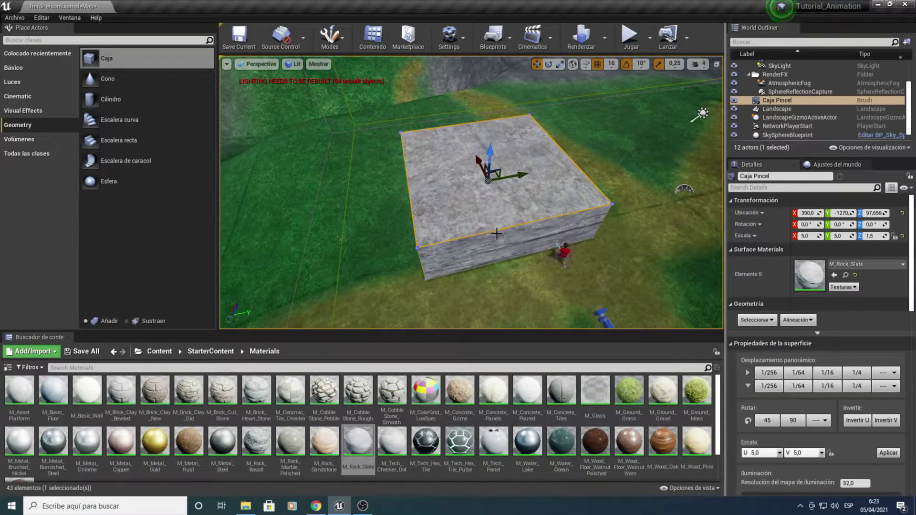
pyautogui.hotkey('ctrl', 'w')
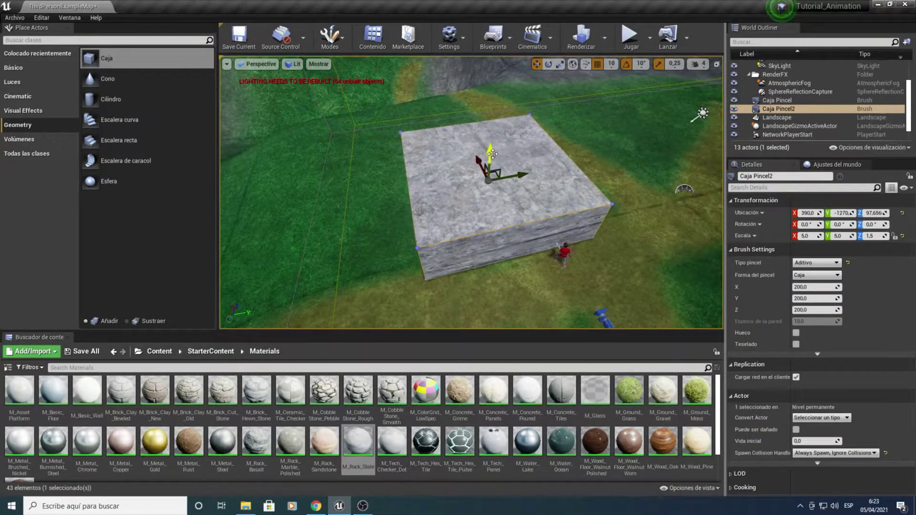
# Scale the duplicate box brush to 4.8 X, 4.8 Y and 1.3 Z.
pyautogui.moveTo(583, 213)
pyautogui.mouseDown(button='right')
pyautogui.moveTo(583, 181)
pyautogui.moveTo(583, 213)
pyautogui.mouseUp(button='right')
pyautogui.write('4,8')
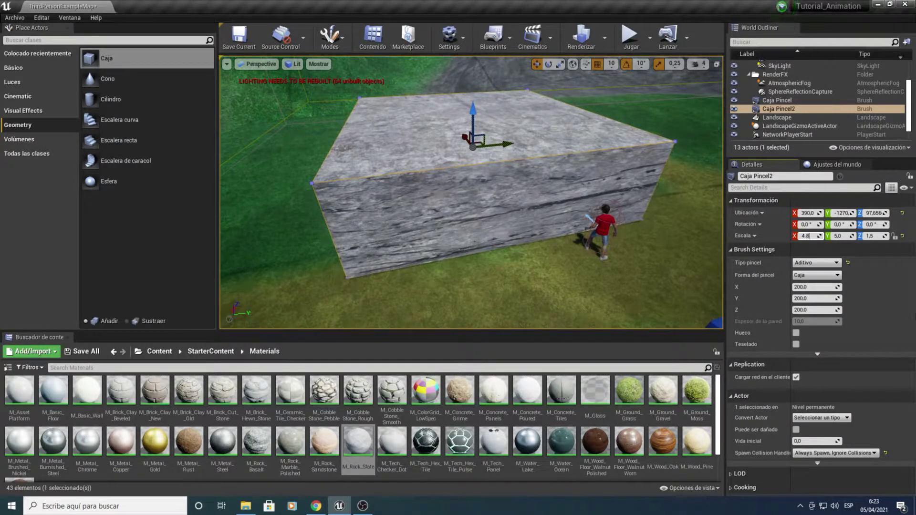
pyautogui.press('Return')
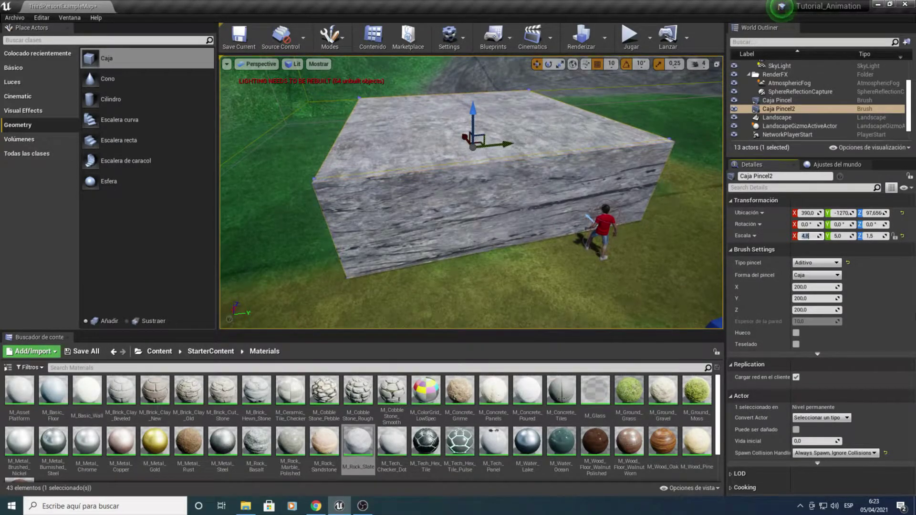
pyautogui.moveTo(561, 255); pyautogui.dragTo(510, 215, button='right')
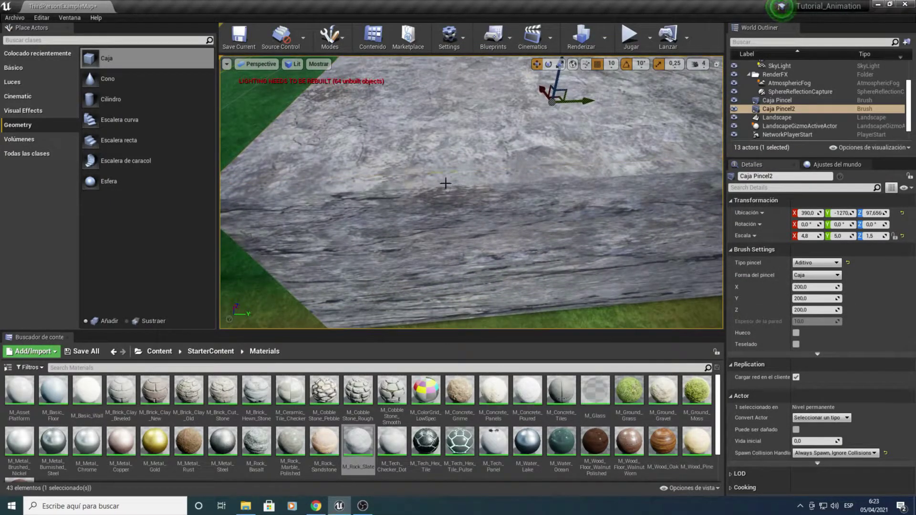
pyautogui.press('f')
pyautogui.write('4,8')
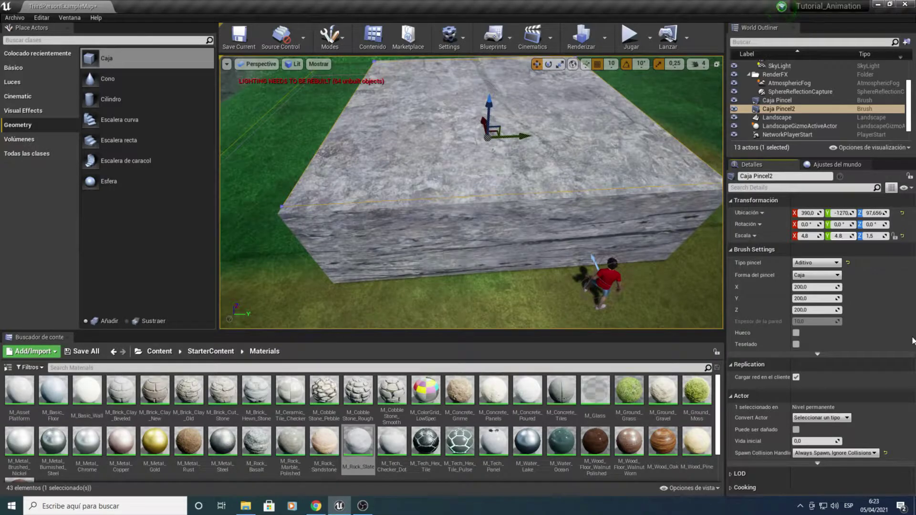
pyautogui.press('Tab')
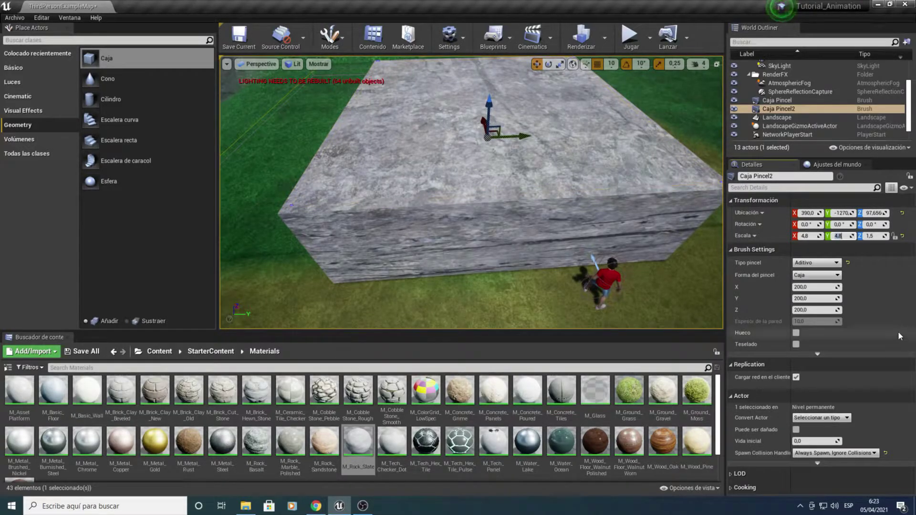
pyautogui.press('Tab')
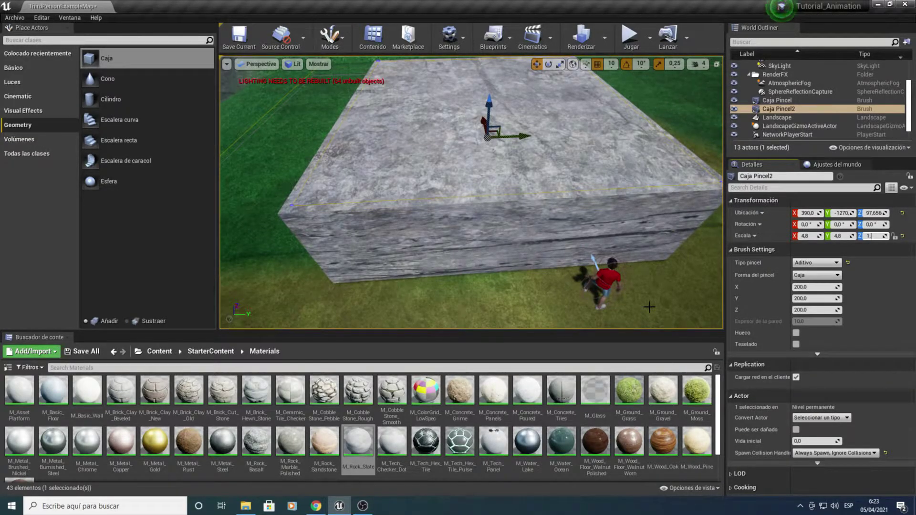
pyautogui.write('.5')
pyautogui.write('1,3')
pyautogui.press('Return')
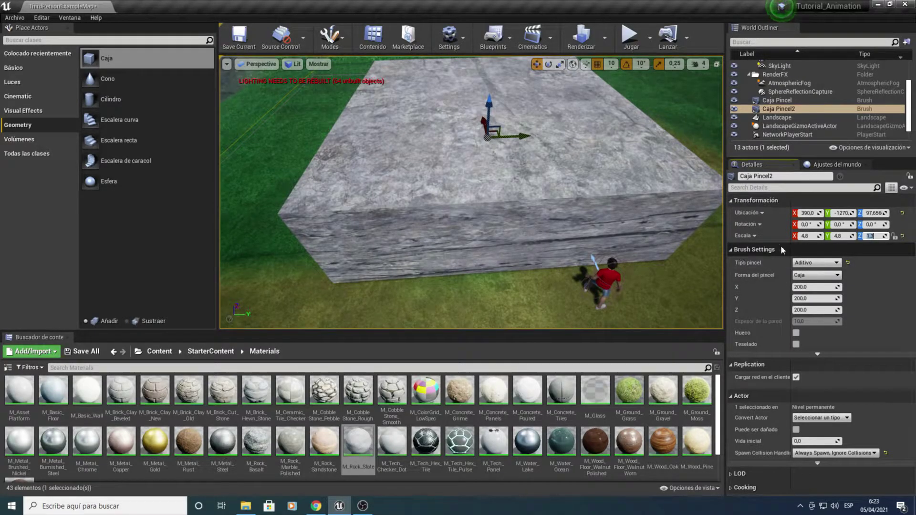
# Make the duplicate box Sustractivo, keep it at its original height, and drop a new box brush by the wall.
pyautogui.click(814, 263)
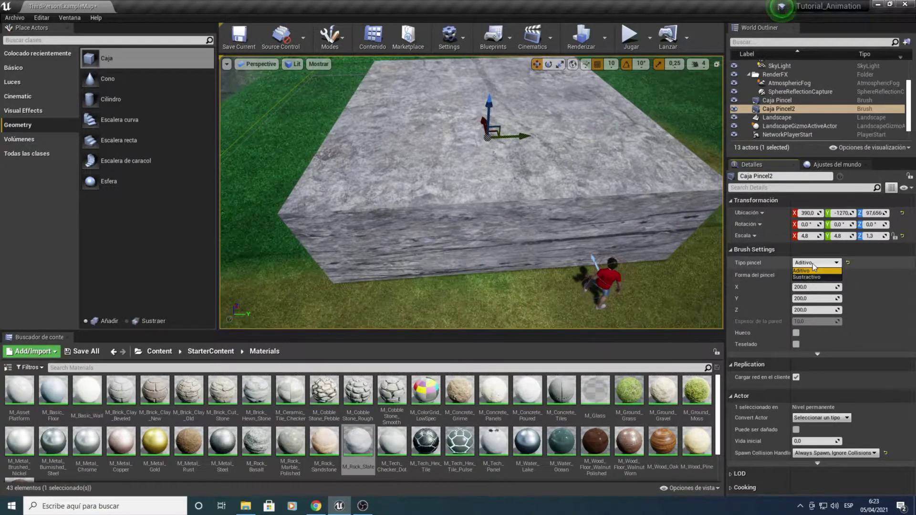
pyautogui.click(802, 277)
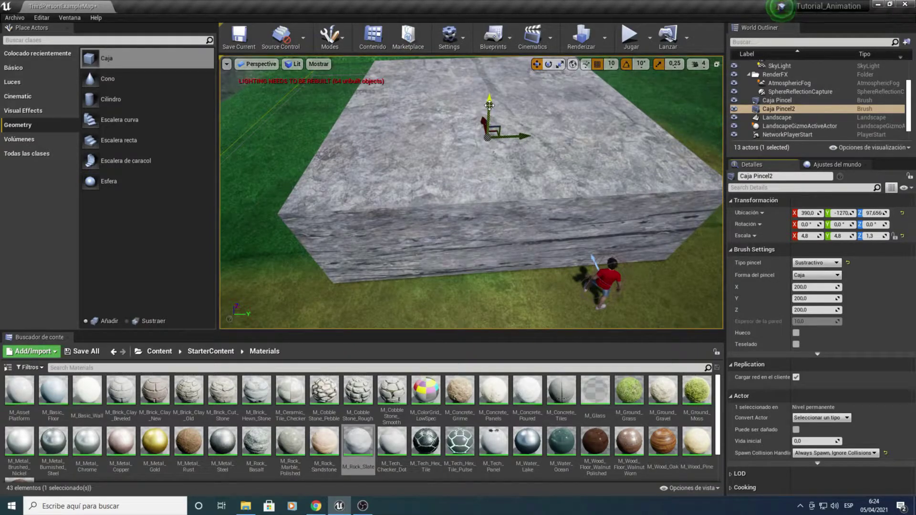
pyautogui.moveTo(489, 97); pyautogui.dragTo(490, 91)
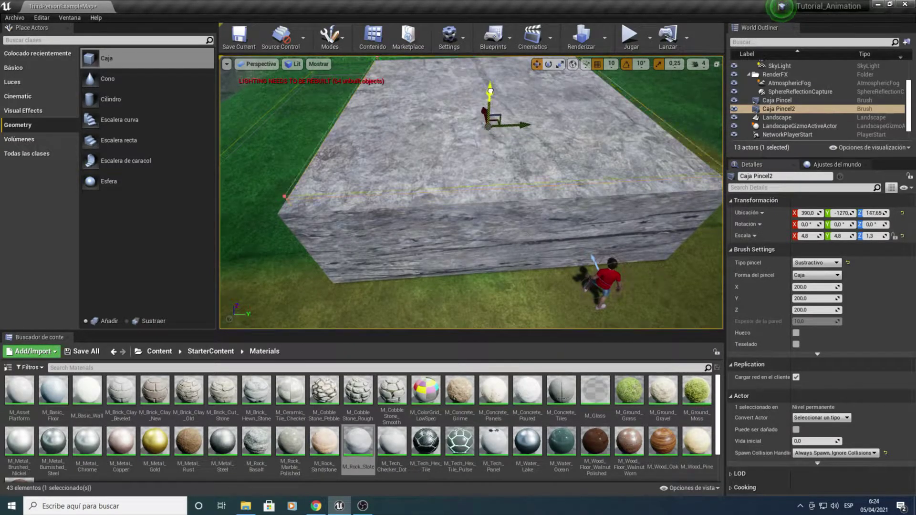
pyautogui.keyDown('alt'); pyautogui.moveTo(472, 191); pyautogui.dragTo(620, 191); pyautogui.keyUp('alt')
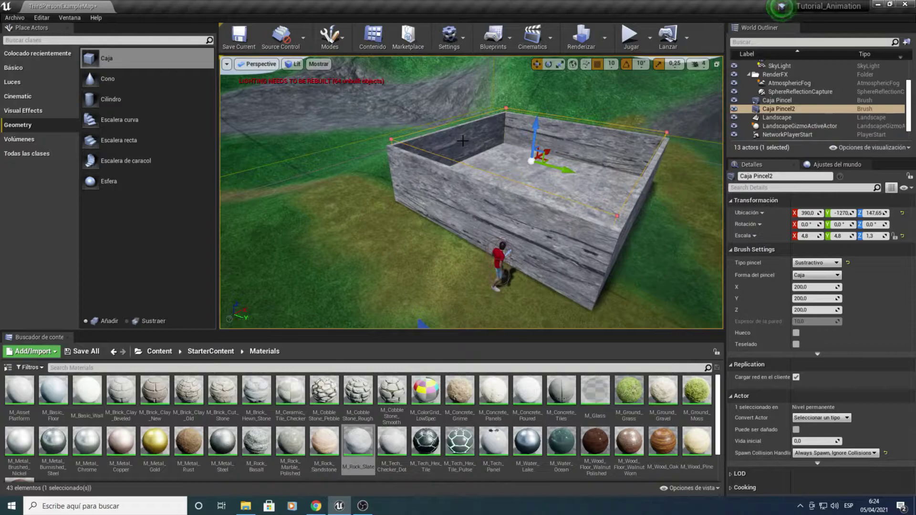
pyautogui.hotkey('ctrl', 'z')
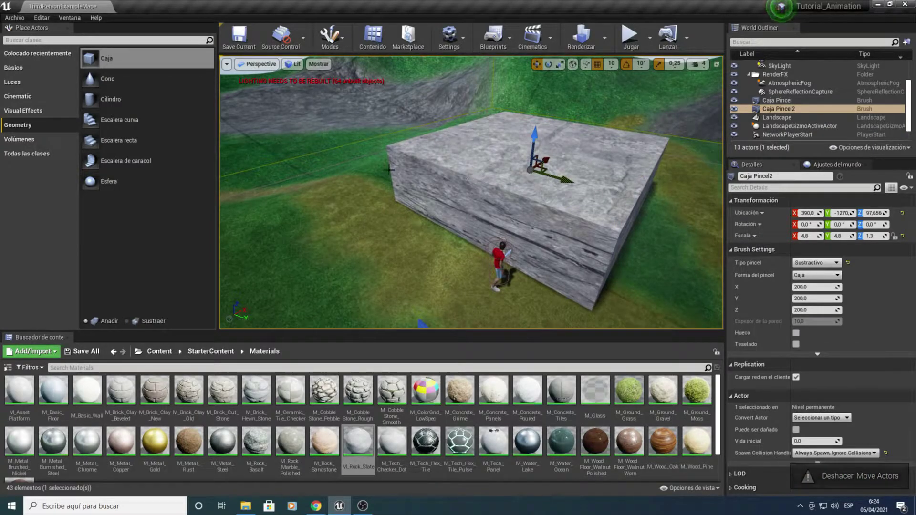
pyautogui.keyDown('alt'); pyautogui.moveTo(329, 175); pyautogui.dragTo(329, 124); pyautogui.keyUp('alt')
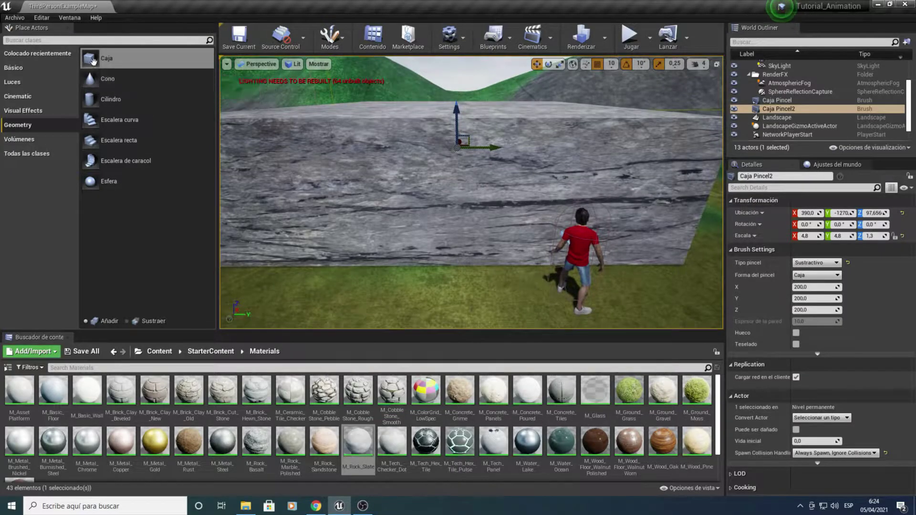
pyautogui.moveTo(94, 64); pyautogui.dragTo(433, 235)
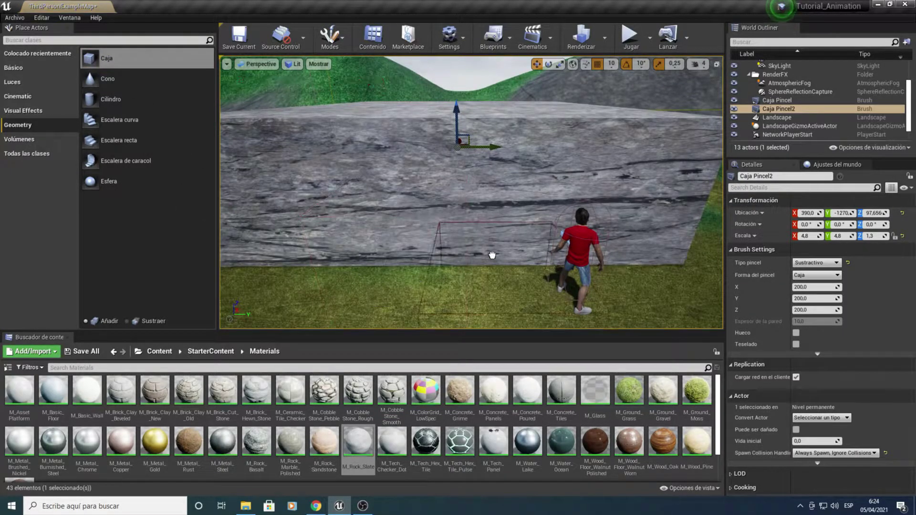
# Raise the new box brush to Z 50, narrow it to 0.6375 X scale, and slide it along the wall.
pyautogui.press('f')
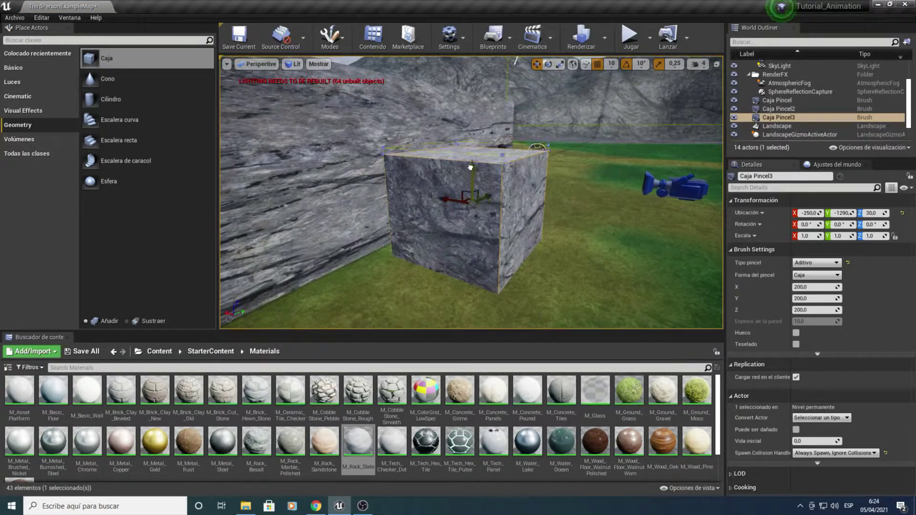
pyautogui.moveTo(470, 161); pyautogui.dragTo(470, 158)
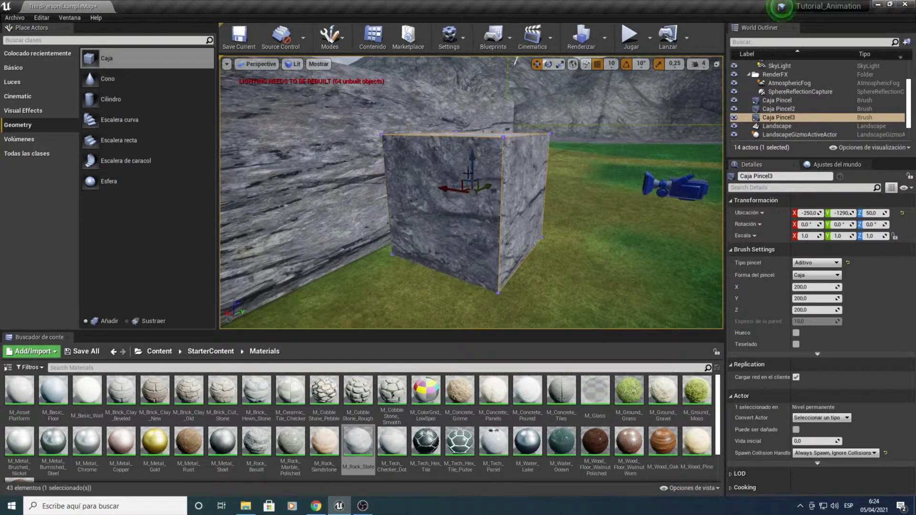
pyautogui.moveTo(468, 173); pyautogui.dragTo(451, 181, button='right')
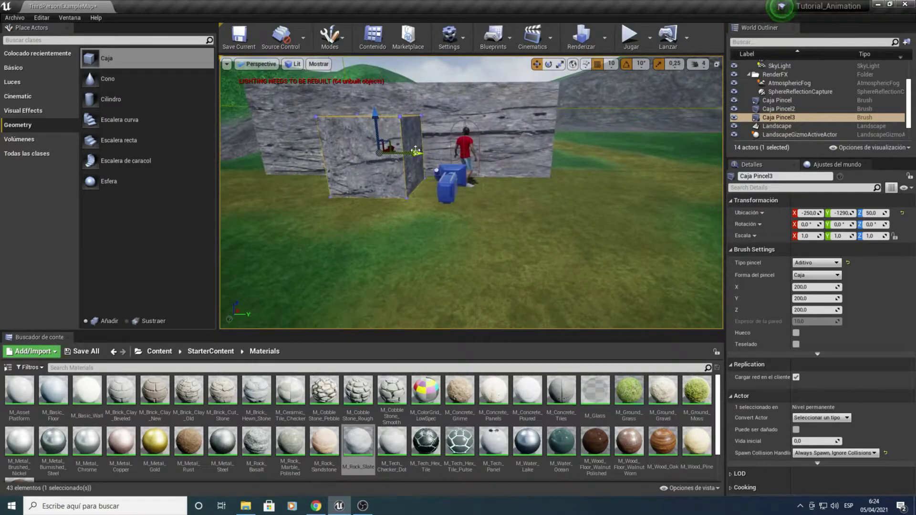
pyautogui.moveTo(455, 129)
pyautogui.mouseDown(button='right')
pyautogui.moveTo(448, 144)
pyautogui.moveTo(455, 141)
pyautogui.mouseUp(button='right')
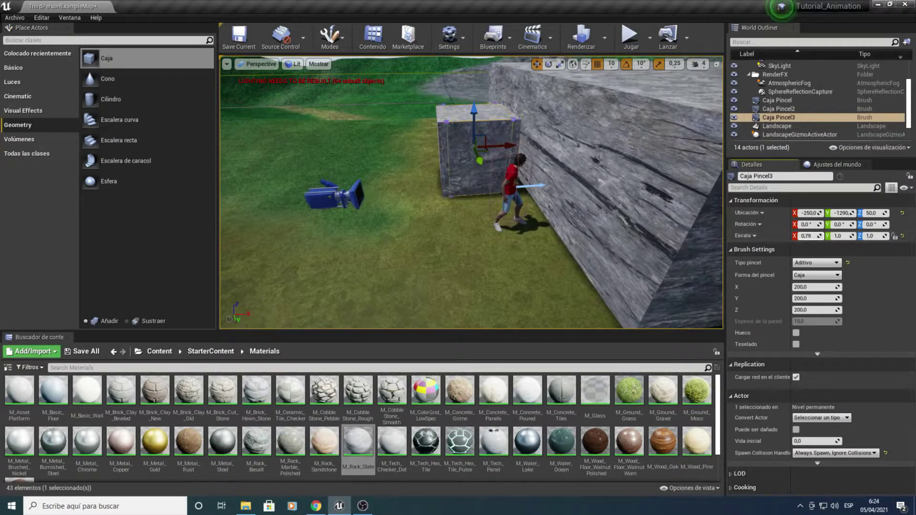
pyautogui.moveTo(806, 236); pyautogui.dragTo(807, 237)
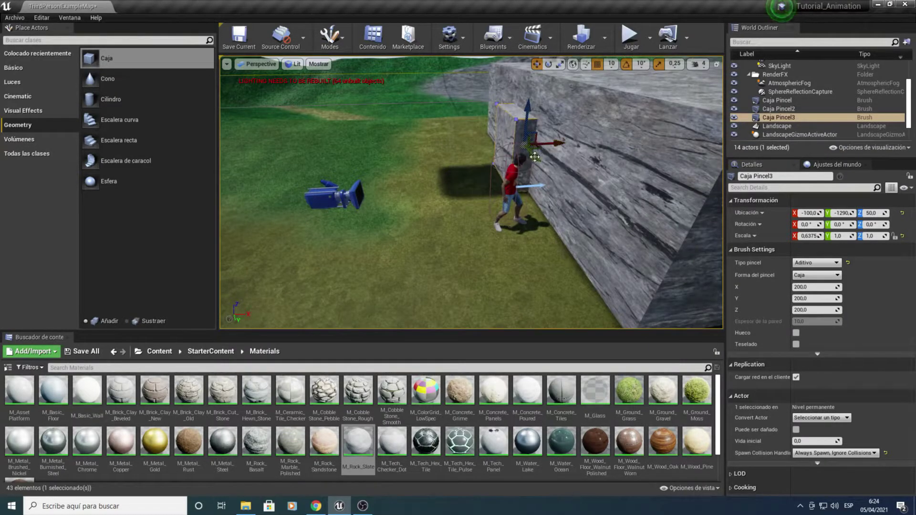
pyautogui.moveTo(535, 157)
pyautogui.mouseDown()
pyautogui.moveTo(490, 215)
pyautogui.moveTo(420, 219)
pyautogui.moveTo(463, 215)
pyautogui.mouseUp()
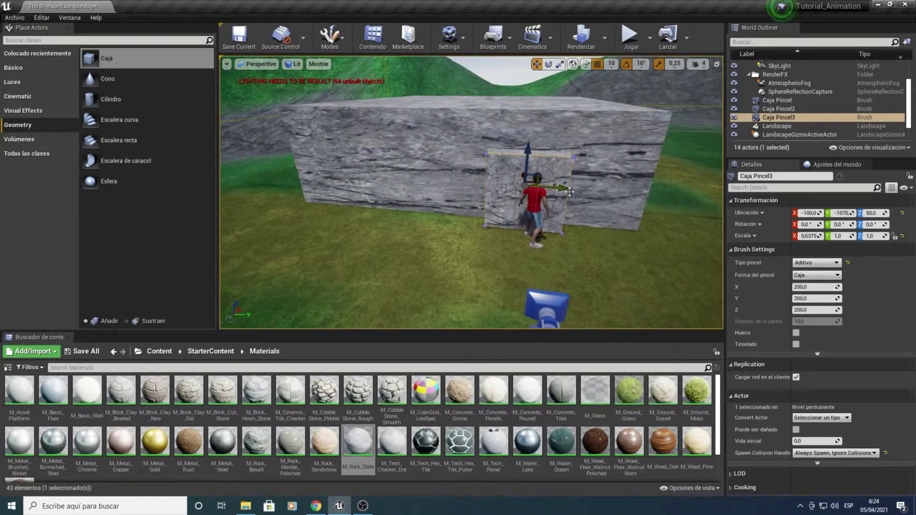
pyautogui.moveTo(574, 190); pyautogui.dragTo(577, 188)
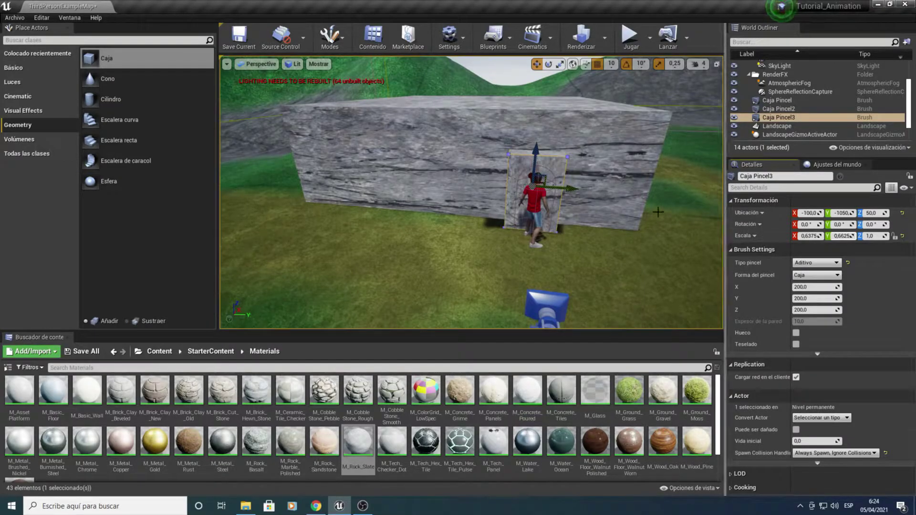
pyautogui.keyDown('alt'); pyautogui.moveTo(590, 214); pyautogui.dragTo(525, 214); pyautogui.keyUp('alt')
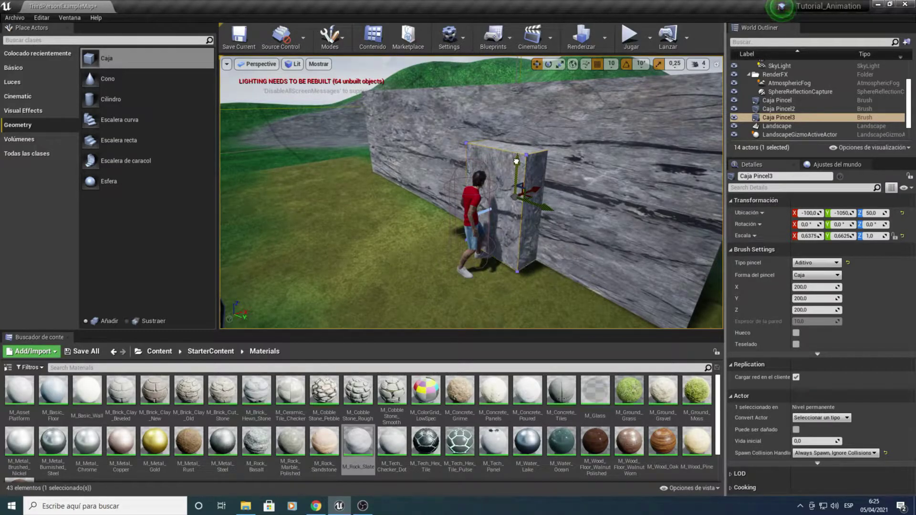
# Select the whole small box brush and switch its brush type to Sustractivo.
pyautogui.click(516, 161)
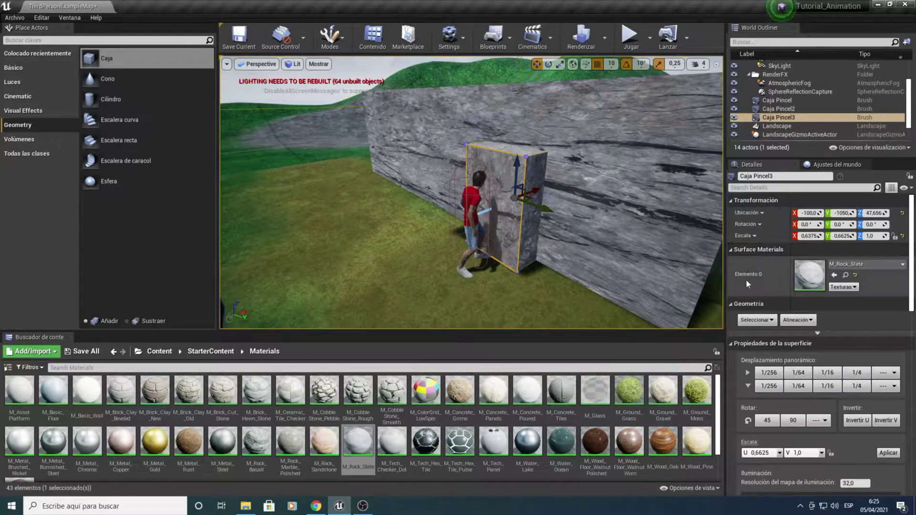
pyautogui.click(508, 155)
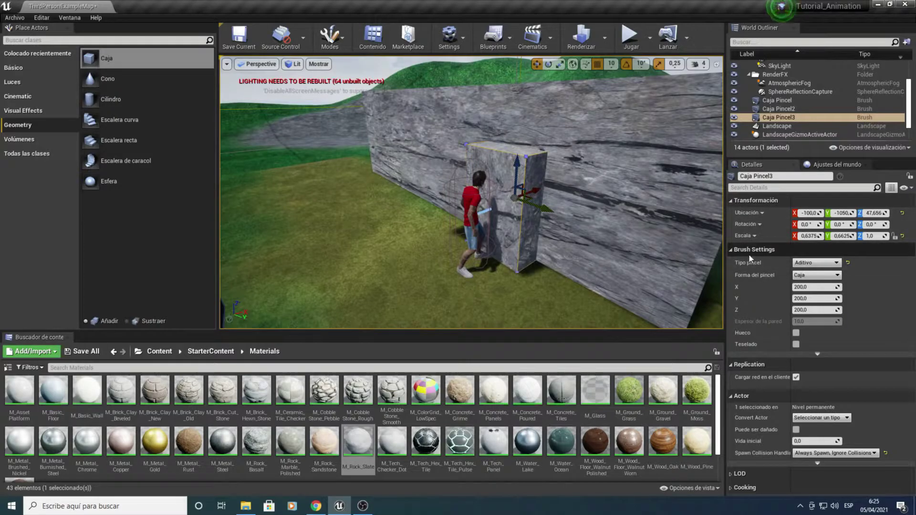
pyautogui.click(801, 264)
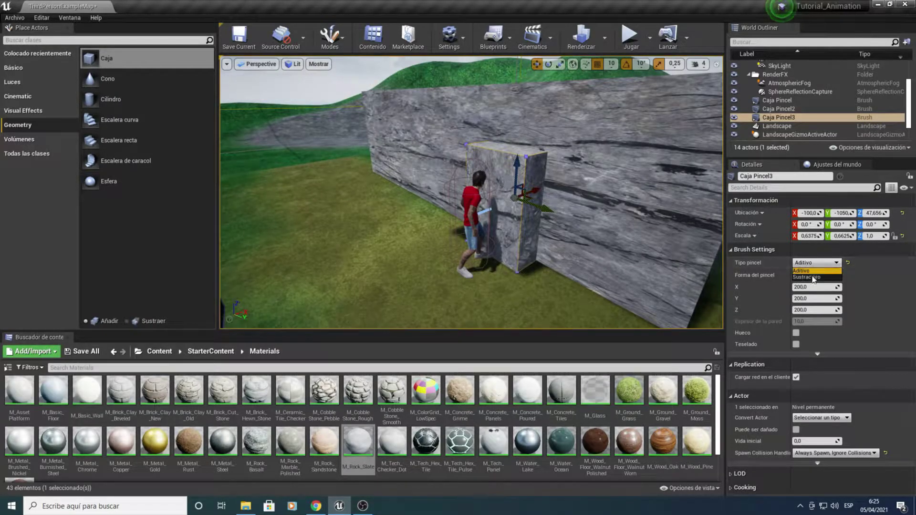
pyautogui.click(813, 282)
pyautogui.moveTo(472, 191); pyautogui.dragTo(429, 196, button='right')
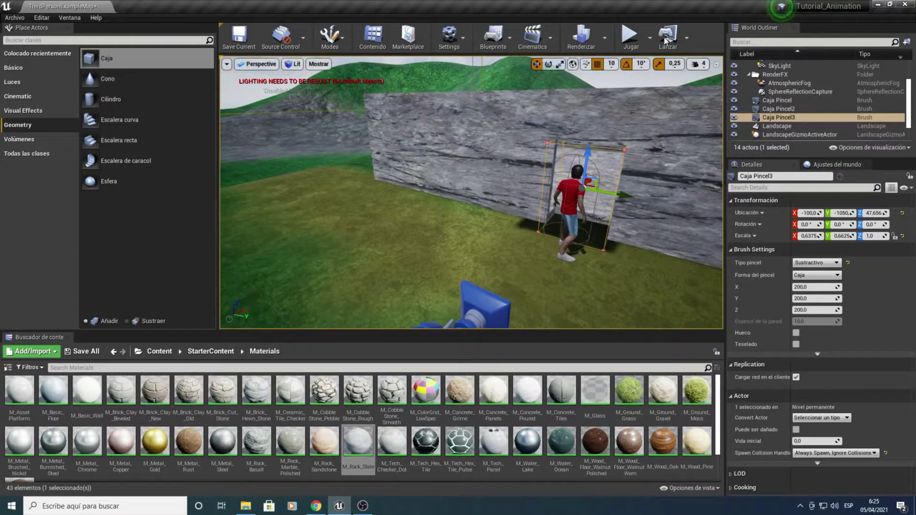
pyautogui.click(627, 42)
pyautogui.press('w')
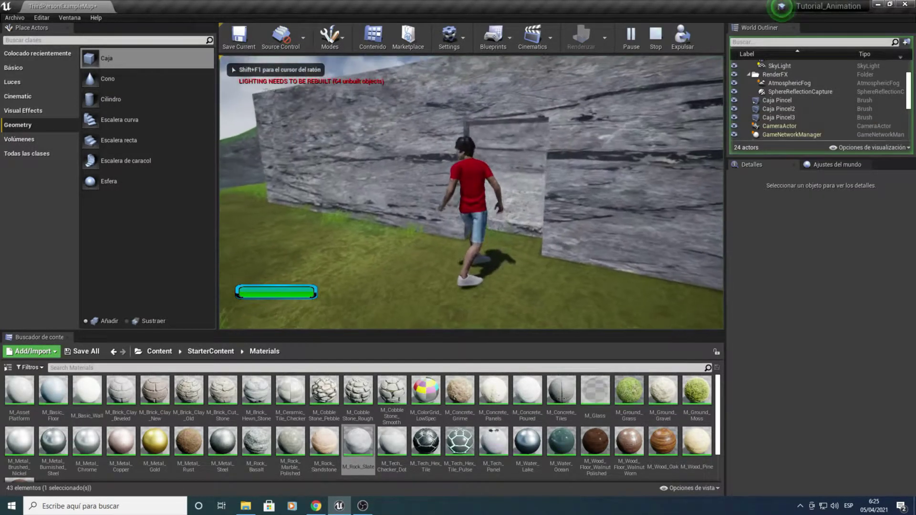
pyautogui.press('w')
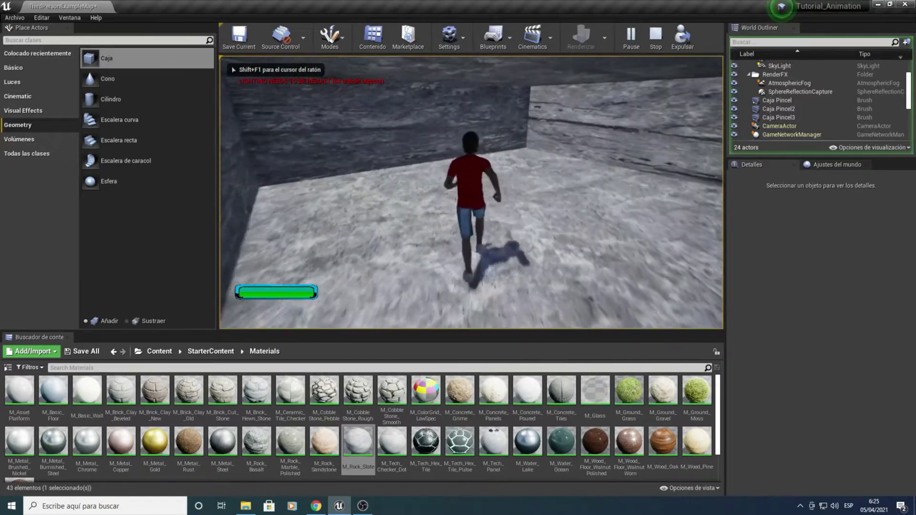
pyautogui.press('w')
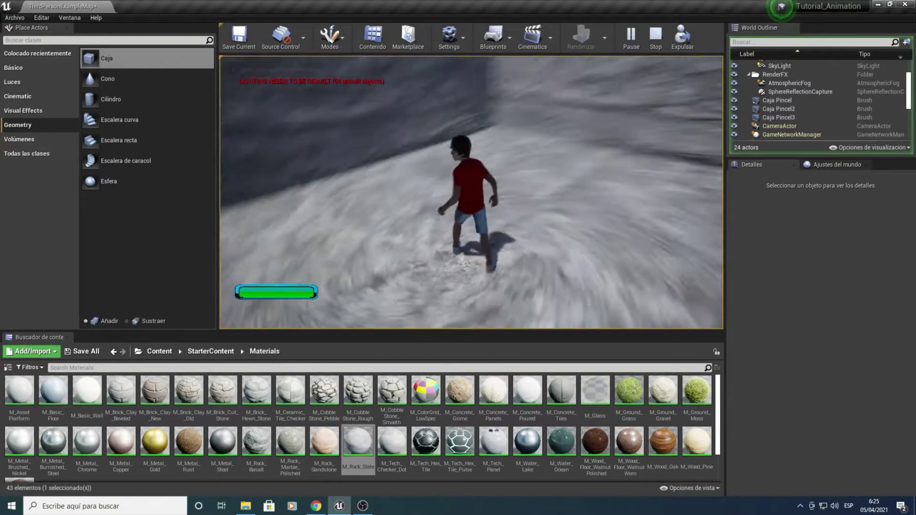
pyautogui.press('w')
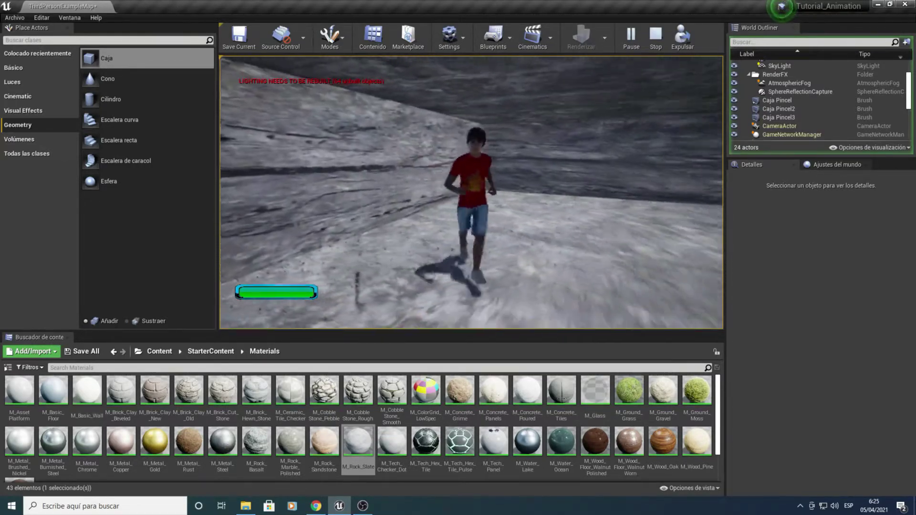
pyautogui.press('Escape')
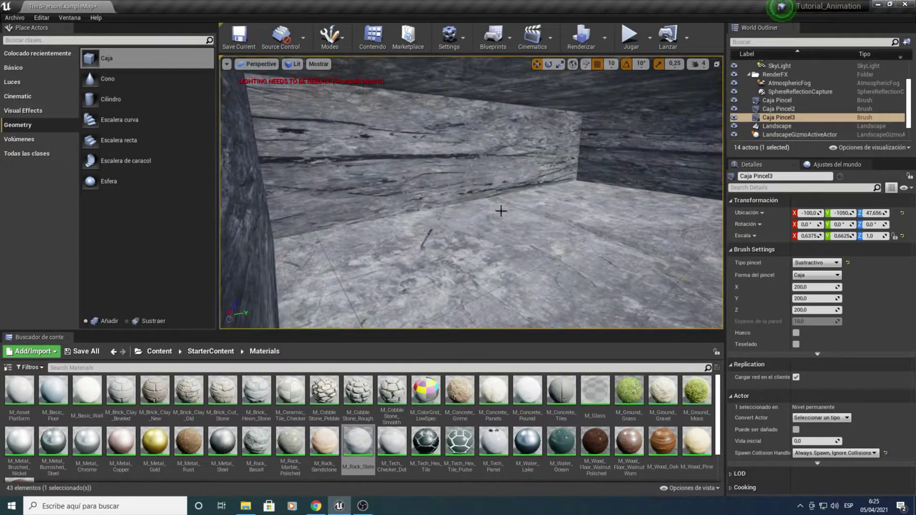
# Apply M_Wood_Floor_Walnut_Worn to the floor and M_Wood_Oak to the right-hand wall.
pyautogui.moveTo(663, 441); pyautogui.dragTo(535, 205)
pyautogui.moveTo(534, 206)
pyautogui.mouseDown(button='right')
pyautogui.moveTo(411, 191)
pyautogui.moveTo(458, 191)
pyautogui.moveTo(525, 218)
pyautogui.mouseUp(button='right')
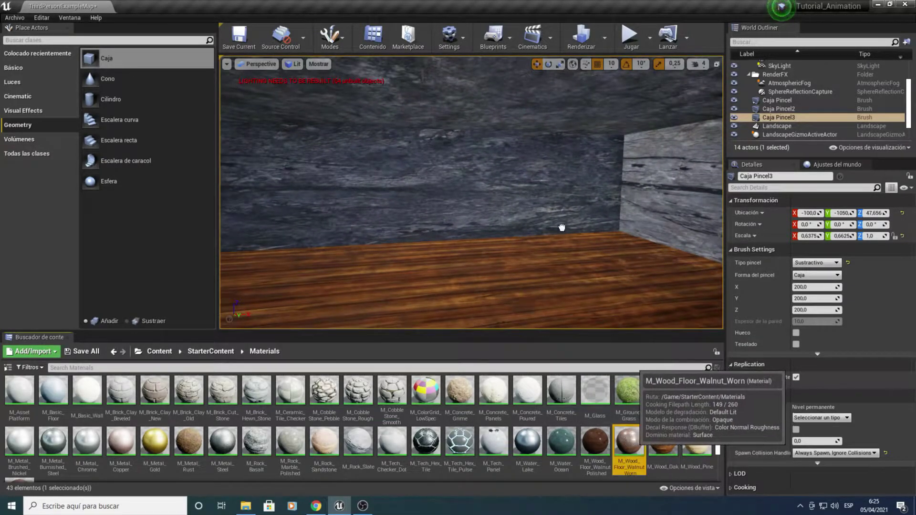
pyautogui.moveTo(629, 442); pyautogui.dragTo(522, 174)
pyautogui.moveTo(472, 191); pyautogui.dragTo(573, 190, button='right')
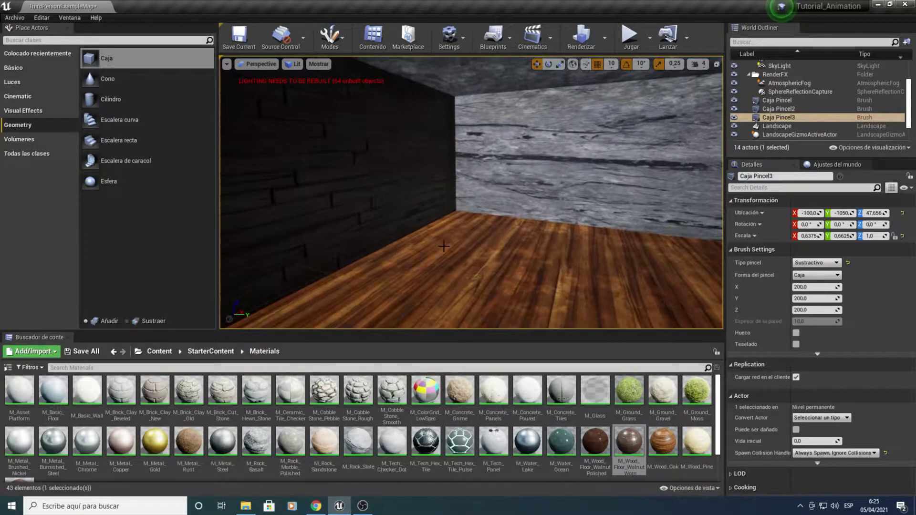
pyautogui.moveTo(626, 444); pyautogui.dragTo(577, 292)
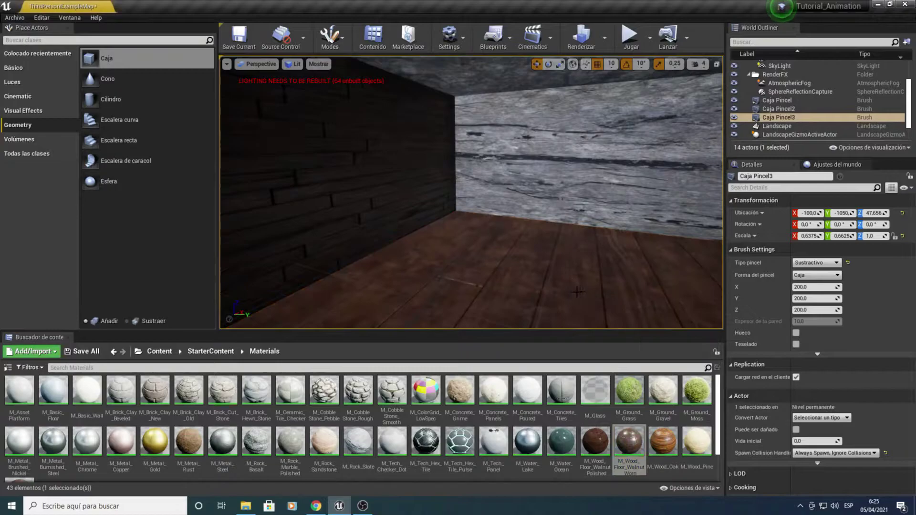
pyautogui.moveTo(578, 293)
pyautogui.mouseDown(button='right')
pyautogui.moveTo(477, 292)
pyautogui.moveTo(535, 271)
pyautogui.mouseUp(button='right')
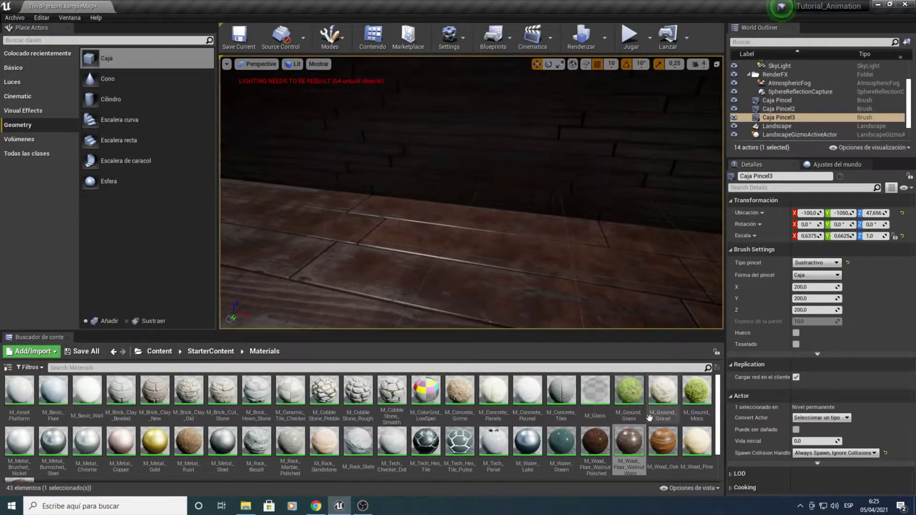
pyautogui.moveTo(663, 442); pyautogui.dragTo(622, 200)
pyautogui.moveTo(623, 201)
pyautogui.mouseDown(button='right')
pyautogui.moveTo(549, 200)
pyautogui.moveTo(497, 228)
pyautogui.moveTo(568, 218)
pyautogui.mouseUp(button='right')
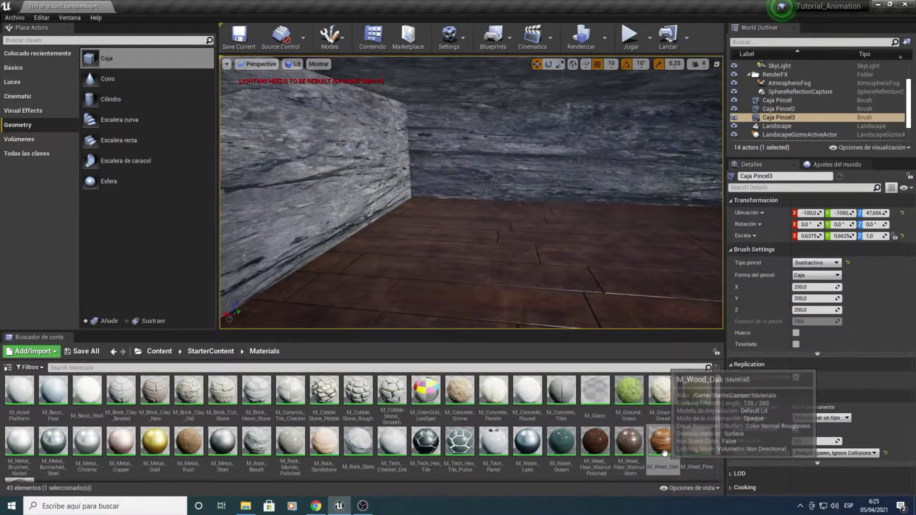
# Try M_Wood_Pine, M_Wood_Walnut, M_Metal_Rust, M_Tech_Hex_Tile and M_Rock_Slate on the walls.
pyautogui.scroll(-1, 673, 421)
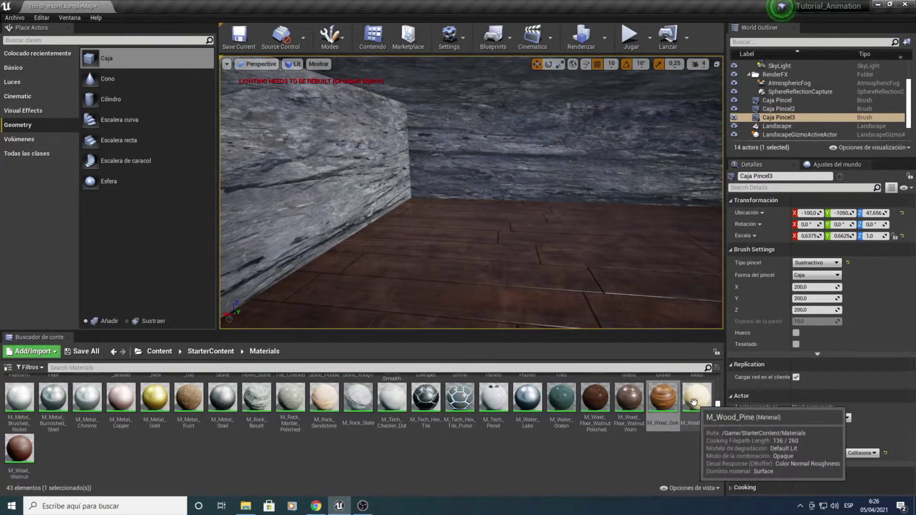
pyautogui.moveTo(686, 425); pyautogui.dragTo(588, 183)
pyautogui.moveTo(244, 327); pyautogui.dragTo(244, 327, button='right')
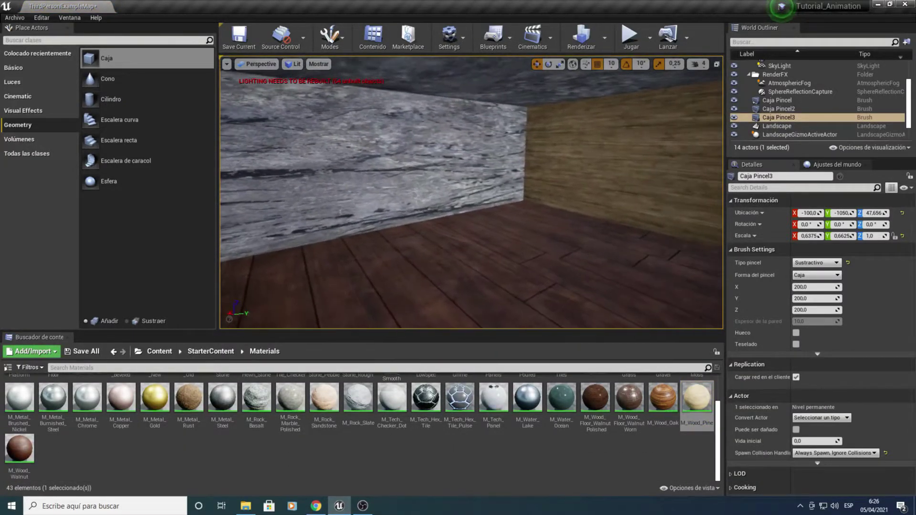
pyautogui.moveTo(16, 459); pyautogui.dragTo(352, 210)
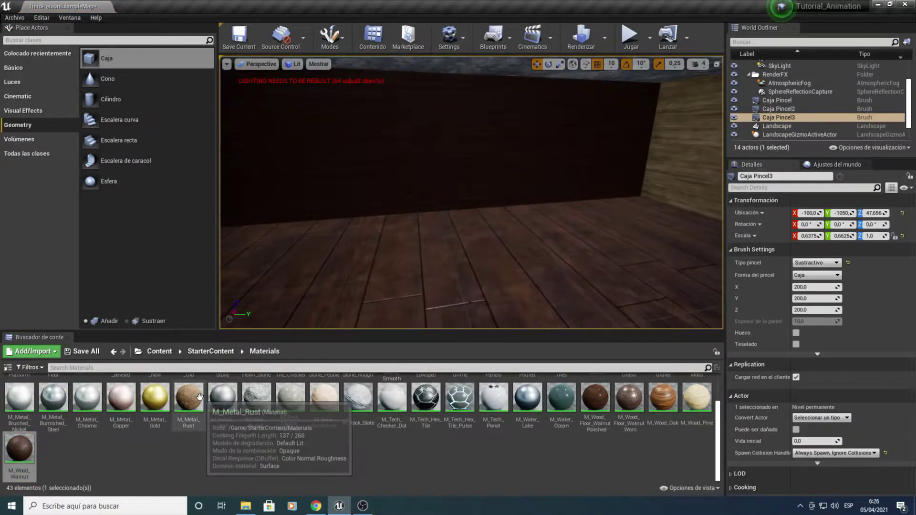
pyautogui.moveTo(189, 399); pyautogui.dragTo(459, 142)
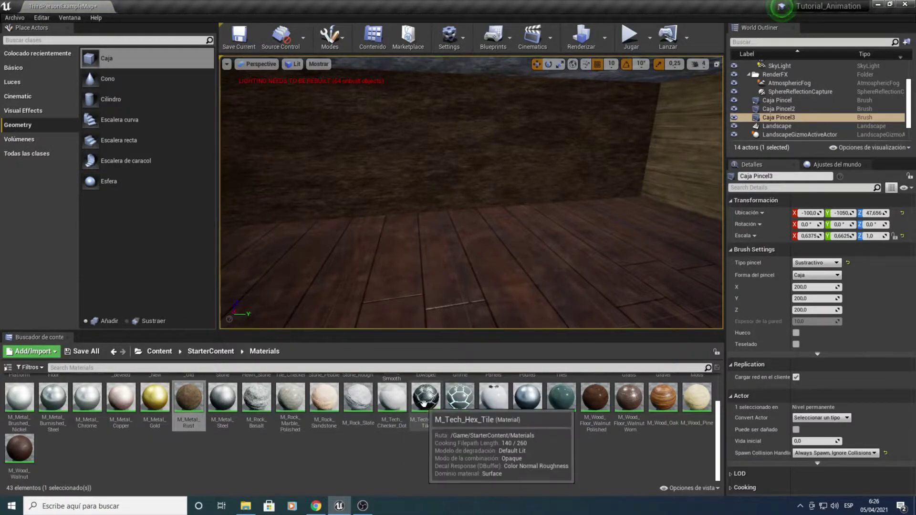
pyautogui.moveTo(426, 399); pyautogui.dragTo(499, 189)
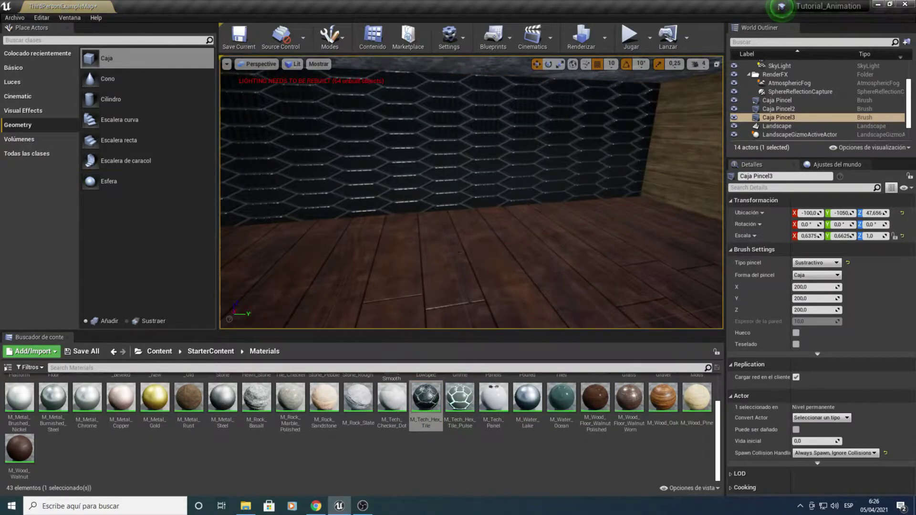
pyautogui.moveTo(500, 188); pyautogui.dragTo(468, 191, button='right')
pyautogui.moveTo(358, 398); pyautogui.dragTo(417, 207)
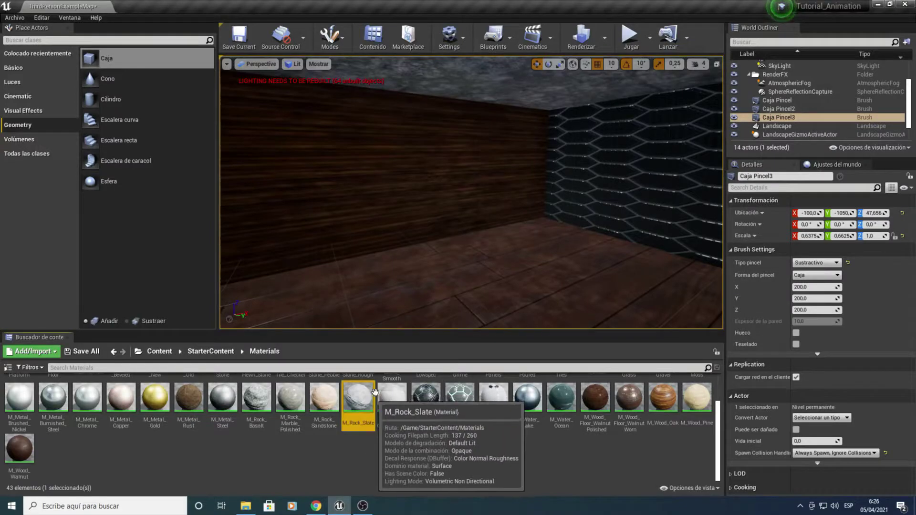
pyautogui.moveTo(417, 206); pyautogui.dragTo(464, 208, button='right')
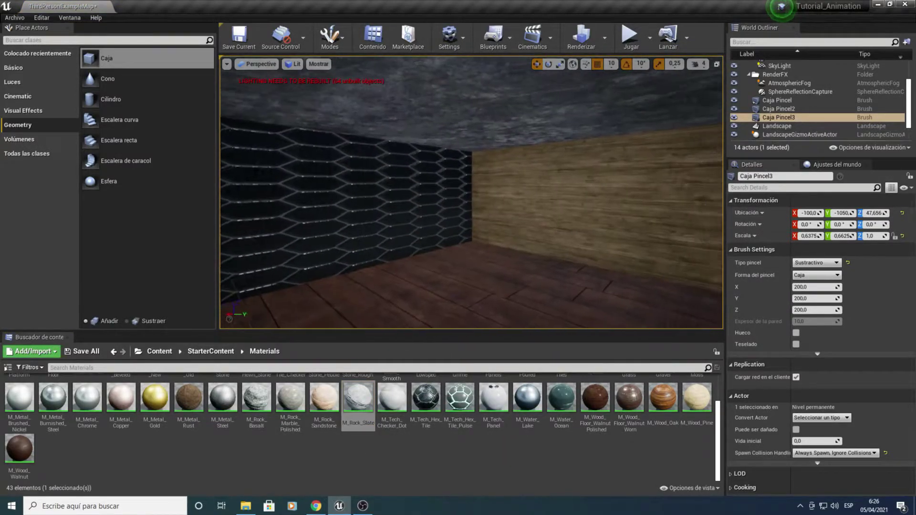
# Try three cobblestone materials on the left wall, then finish it in M_Wood_Oak.
pyautogui.scroll(2, 388, 419)
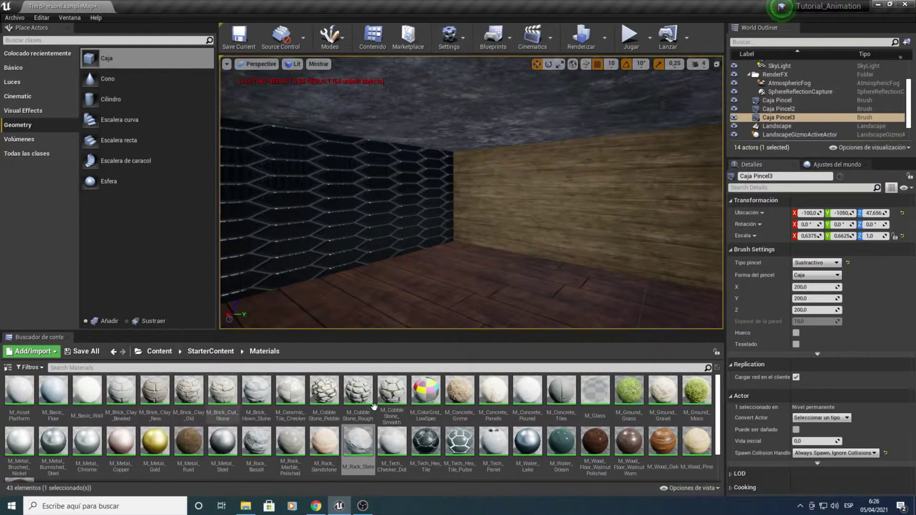
pyautogui.moveTo(391, 390)
pyautogui.mouseDown()
pyautogui.moveTo(381, 214)
pyautogui.moveTo(348, 269)
pyautogui.mouseUp()
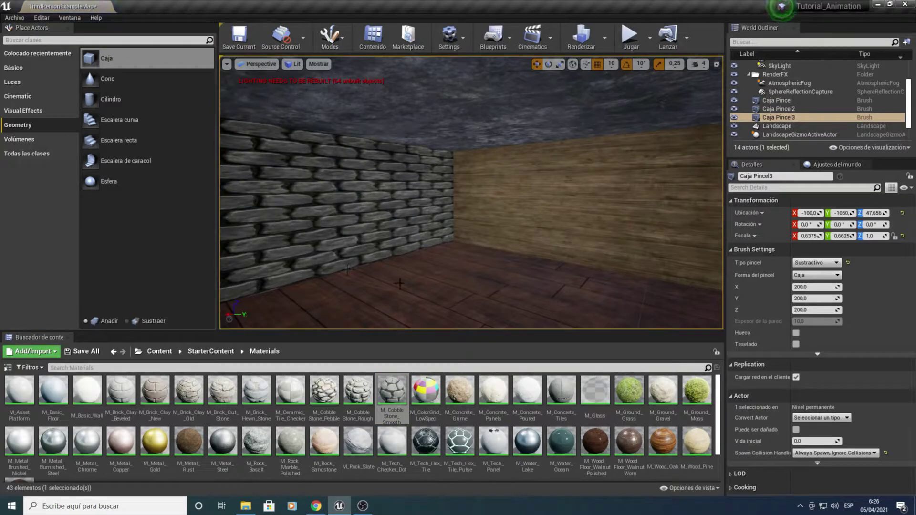
pyautogui.moveTo(358, 391); pyautogui.dragTo(333, 192)
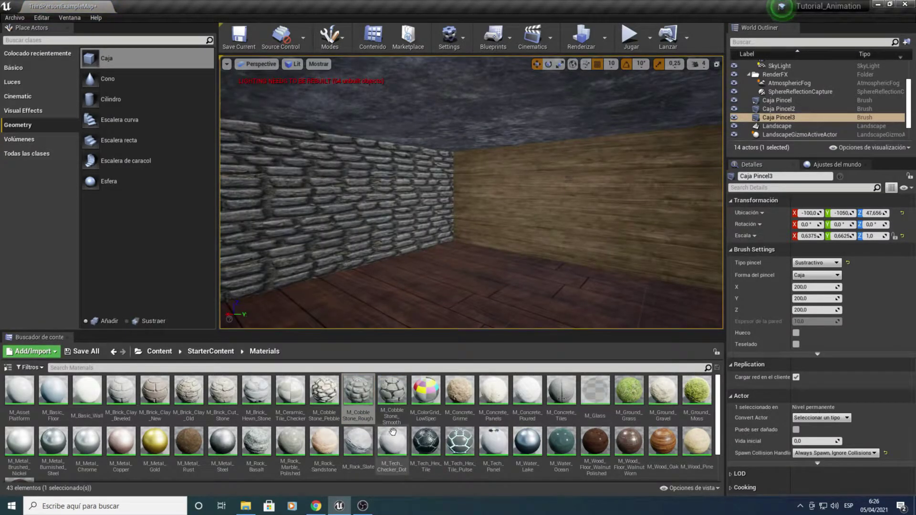
pyautogui.moveTo(336, 395); pyautogui.dragTo(315, 243)
pyautogui.moveTo(315, 242); pyautogui.dragTo(267, 242, button='right')
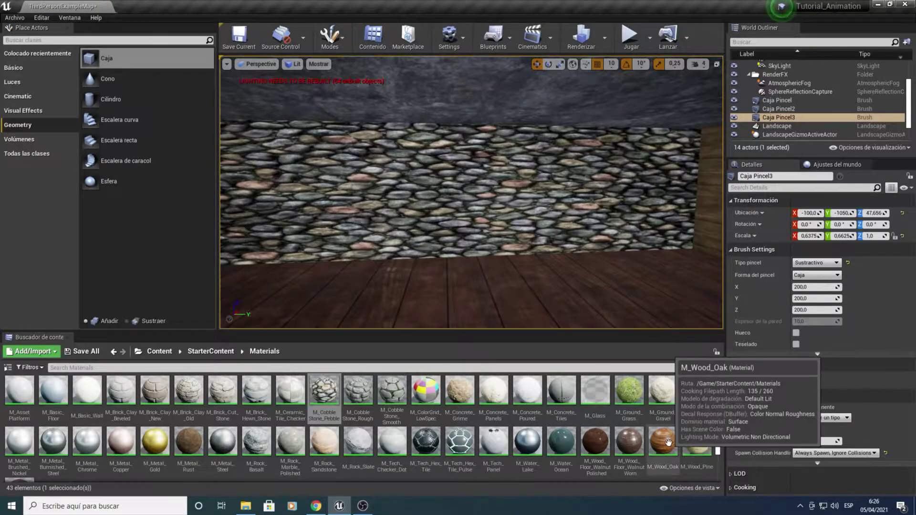
pyautogui.moveTo(663, 442); pyautogui.dragTo(520, 220)
pyautogui.moveTo(521, 221); pyautogui.dragTo(516, 246, button='right')
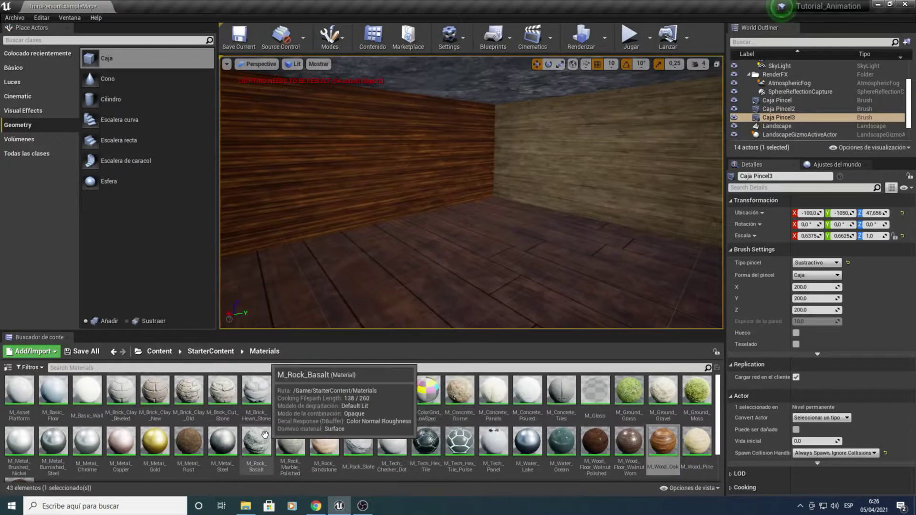
# Cover each interior wall with M_Basic_Floor, after briefly trying M_Basic_Wall.
pyautogui.moveTo(54, 391); pyautogui.dragTo(300, 194)
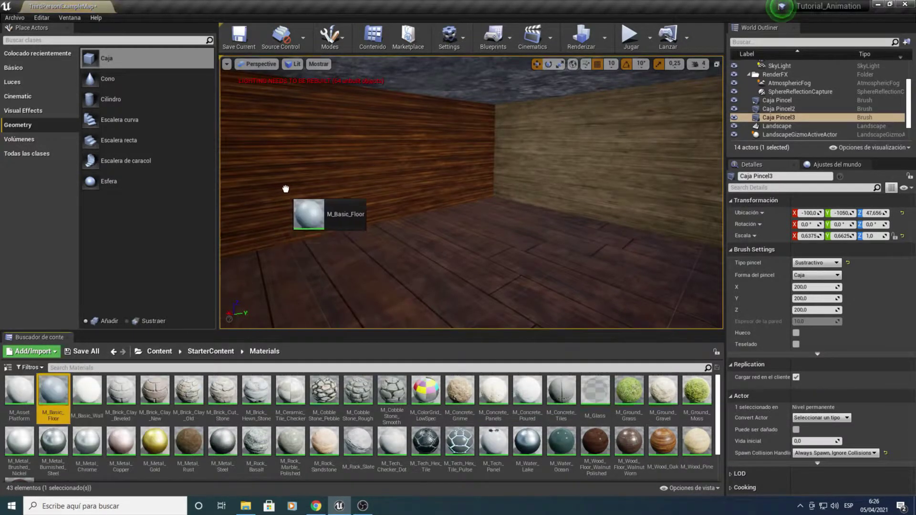
pyautogui.moveTo(300, 194); pyautogui.dragTo(319, 310, button='right')
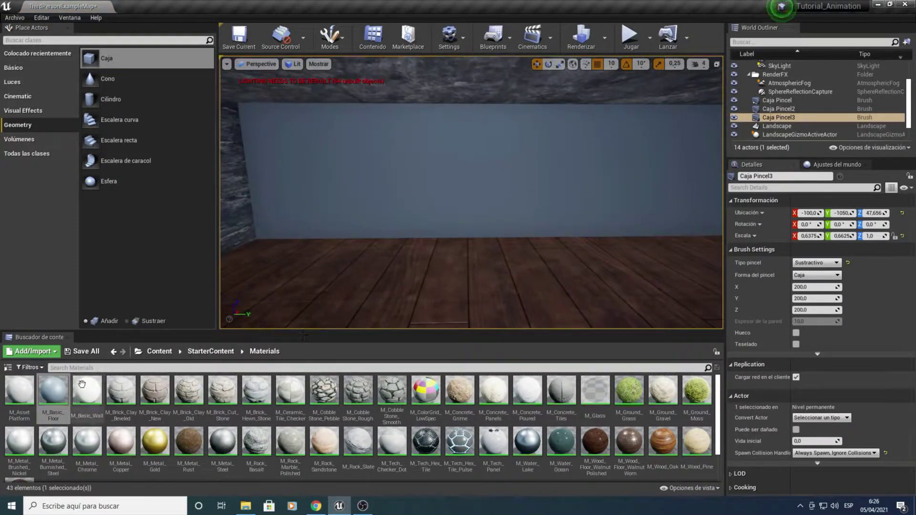
pyautogui.moveTo(82, 385); pyautogui.dragTo(384, 194)
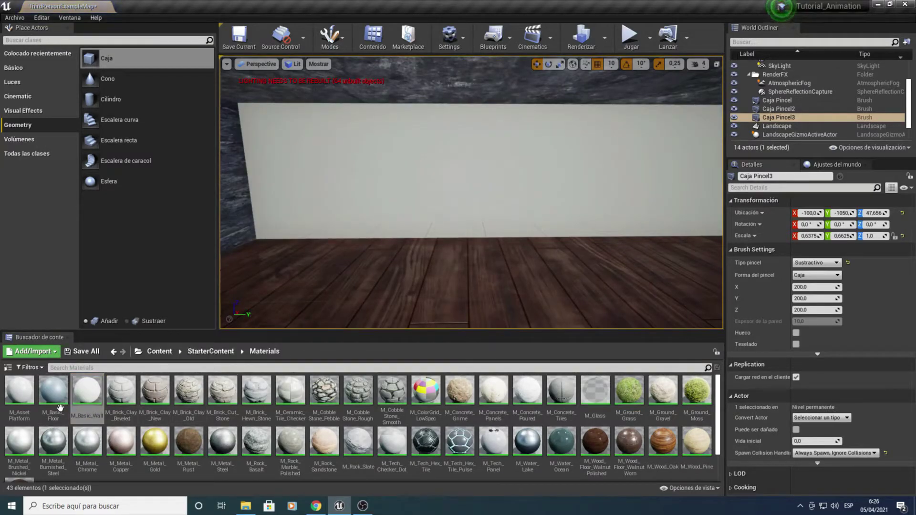
pyautogui.moveTo(60, 409); pyautogui.dragTo(484, 200)
pyautogui.moveTo(485, 200); pyautogui.dragTo(572, 200, button='right')
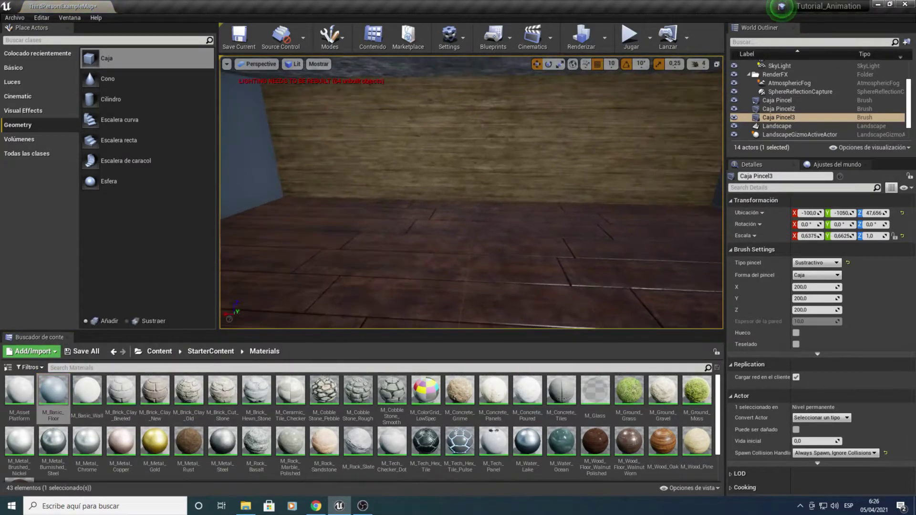
pyautogui.moveTo(53, 394); pyautogui.dragTo(432, 146)
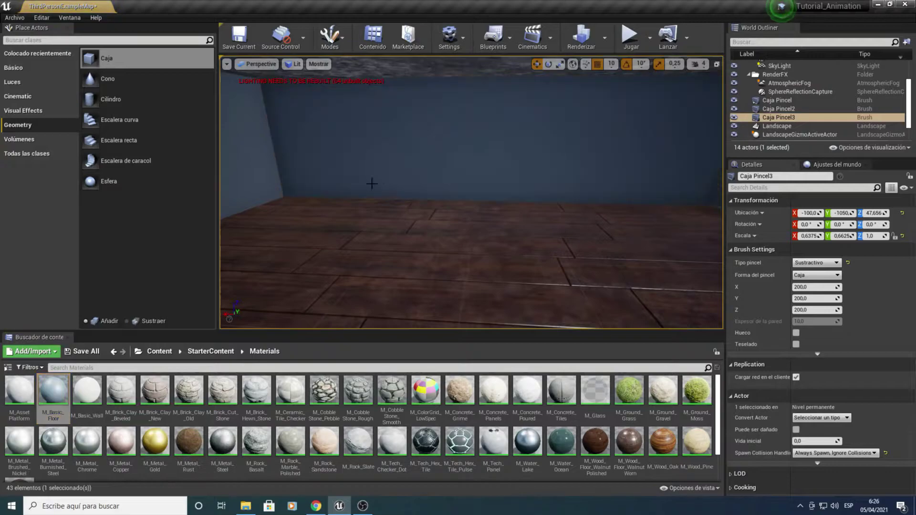
pyautogui.moveTo(431, 146)
pyautogui.mouseDown(button='right')
pyautogui.moveTo(382, 153)
pyautogui.moveTo(478, 157)
pyautogui.mouseUp(button='right')
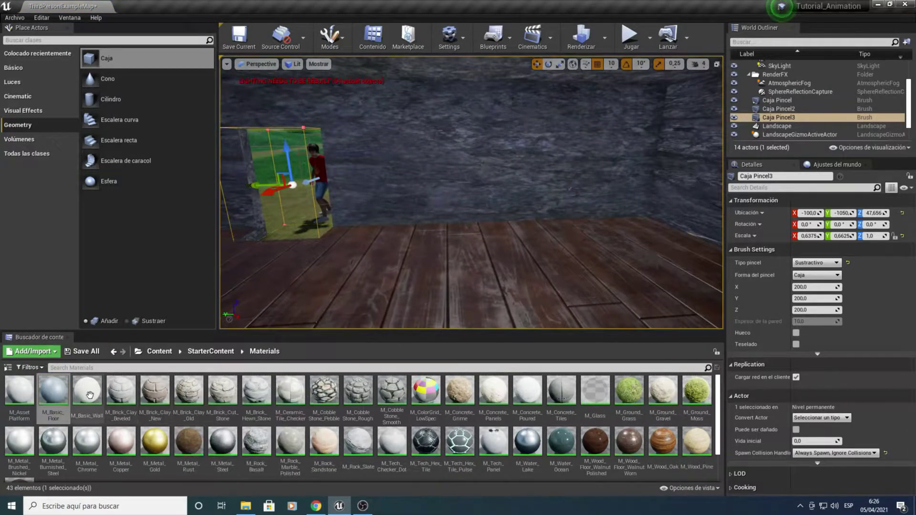
pyautogui.moveTo(53, 393); pyautogui.dragTo(501, 190)
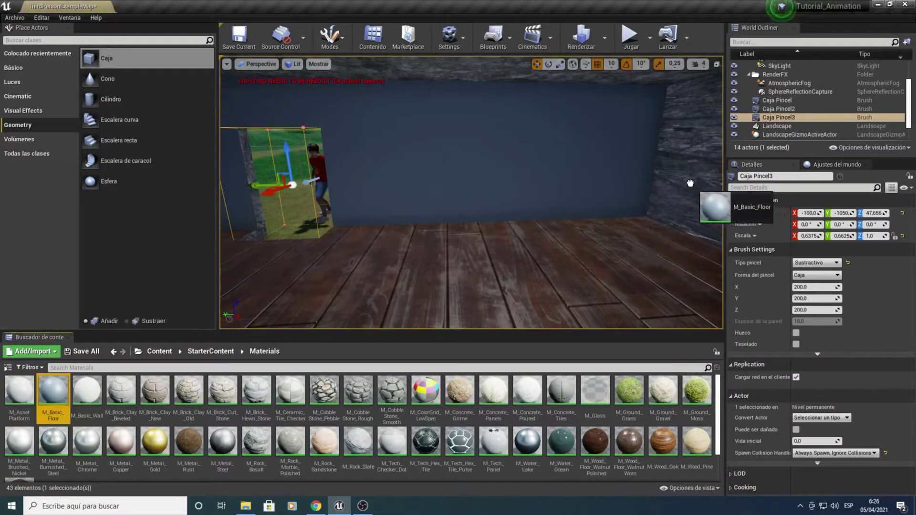
pyautogui.moveTo(63, 385); pyautogui.dragTo(699, 191)
pyautogui.moveTo(567, 207); pyautogui.dragTo(556, 209, button='right')
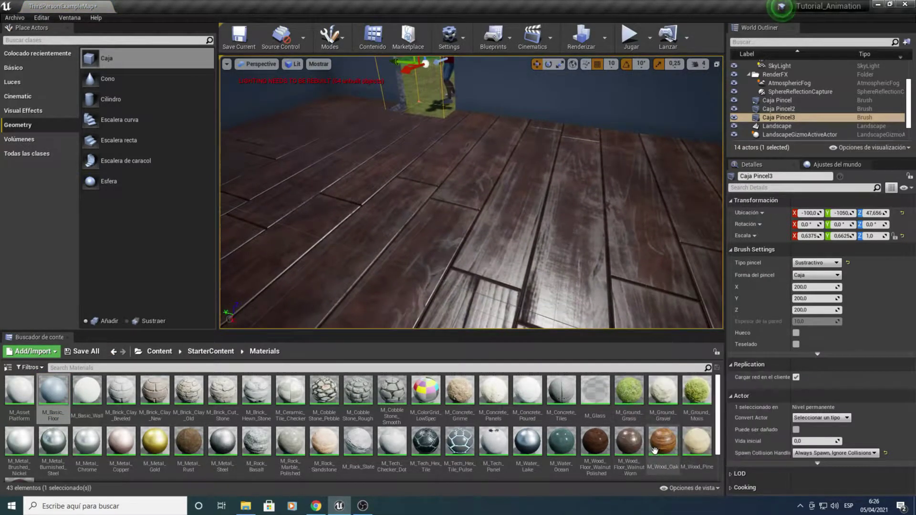
# Give the floor M_Wood_Oak and the ceiling M_Asset_Platform.
pyautogui.moveTo(664, 442); pyautogui.dragTo(570, 262)
pyautogui.moveTo(570, 262)
pyautogui.mouseDown(button='right')
pyautogui.moveTo(570, 239)
pyautogui.moveTo(537, 239)
pyautogui.mouseUp(button='right')
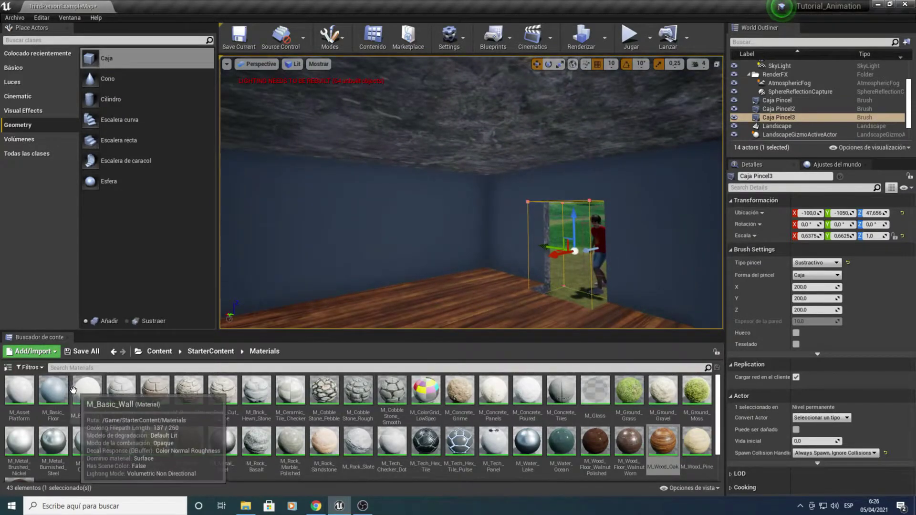
pyautogui.moveTo(19, 389); pyautogui.dragTo(352, 144)
pyautogui.moveTo(352, 144)
pyautogui.mouseDown(button='right')
pyautogui.moveTo(406, 181)
pyautogui.moveTo(458, 191)
pyautogui.moveTo(459, 201)
pyautogui.moveTo(439, 205)
pyautogui.moveTo(516, 225)
pyautogui.moveTo(497, 224)
pyautogui.mouseUp(button='right')
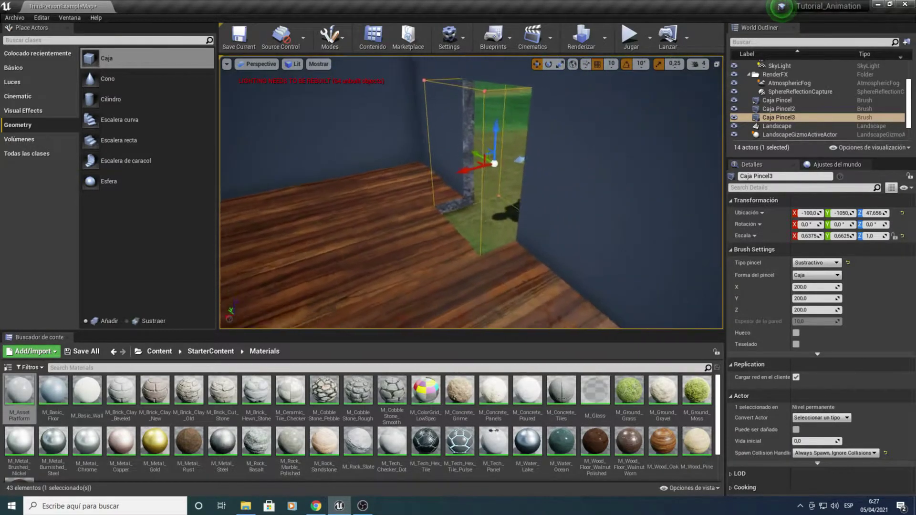
# Select Caja Pincel2 and confirm its brush type is Sustractivo using the 'br' details filter.
pyautogui.moveTo(592, 182); pyautogui.dragTo(596, 182, button='right')
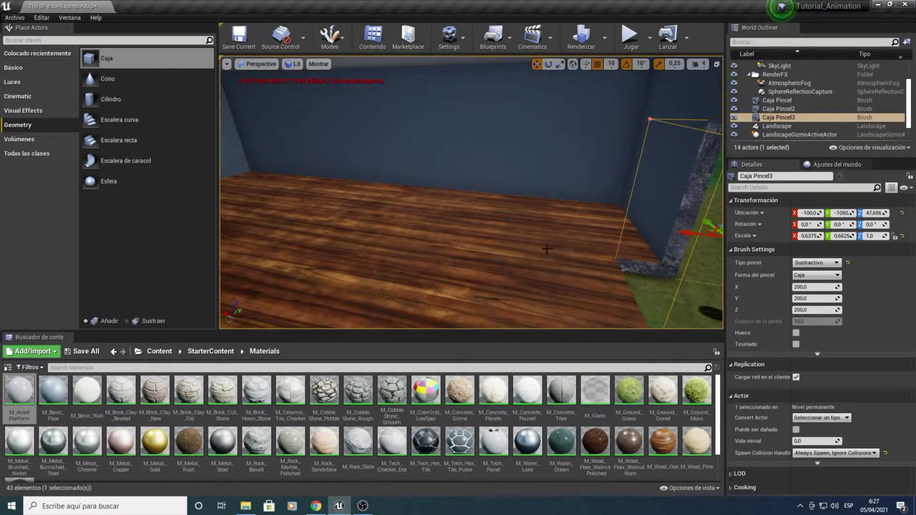
pyautogui.click(578, 160)
pyautogui.moveTo(623, 182); pyautogui.dragTo(563, 196)
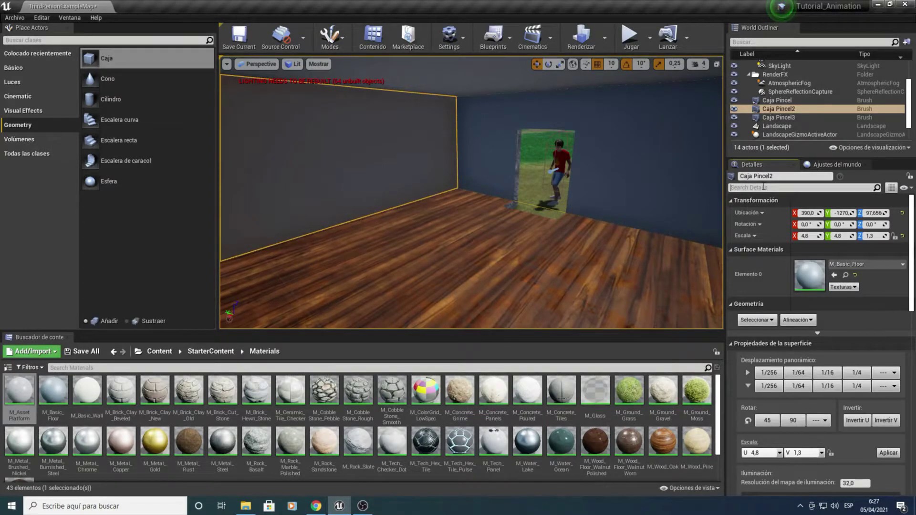
pyautogui.write('br')
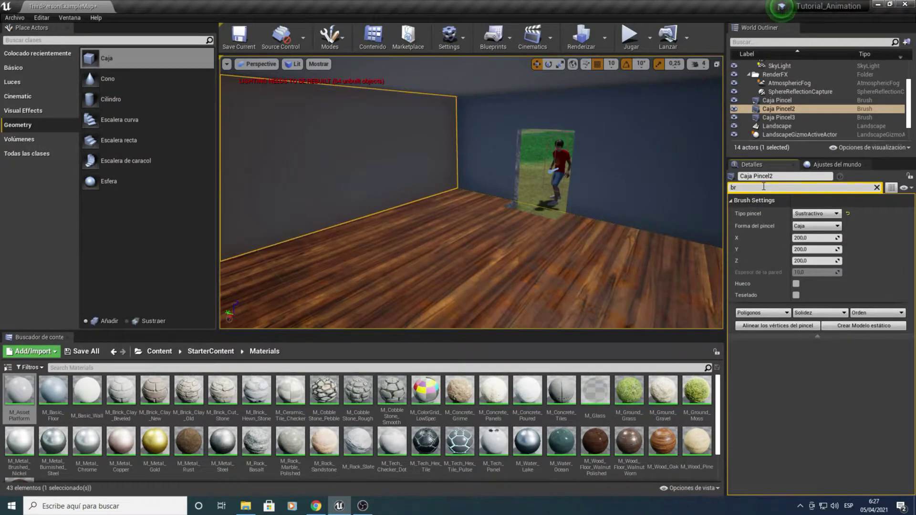
pyautogui.click(818, 215)
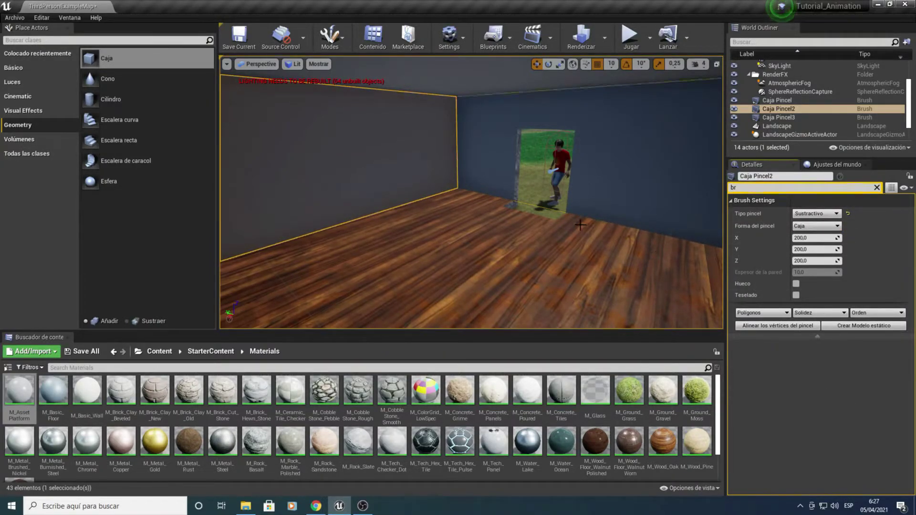
pyautogui.moveTo(533, 216); pyautogui.dragTo(507, 247, button='right')
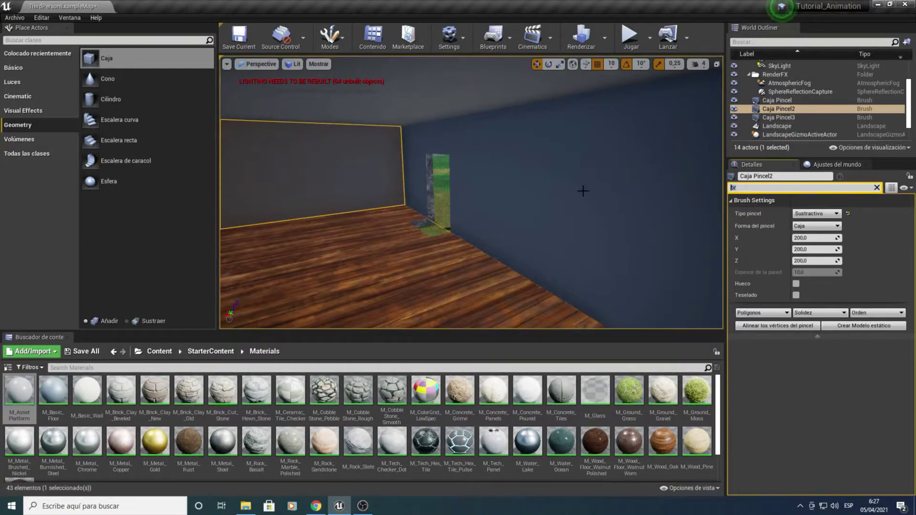
pyautogui.press('BackSpace')
pyautogui.press('BackSpace')
pyautogui.write('1,4')
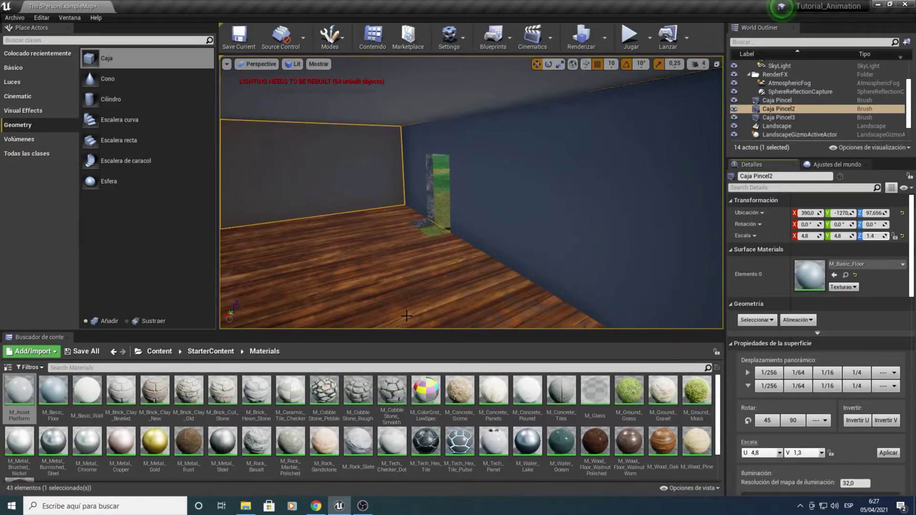
# Set the brush's Z scale to 1.4 and its Z location to 95.0.
pyautogui.click(871, 236)
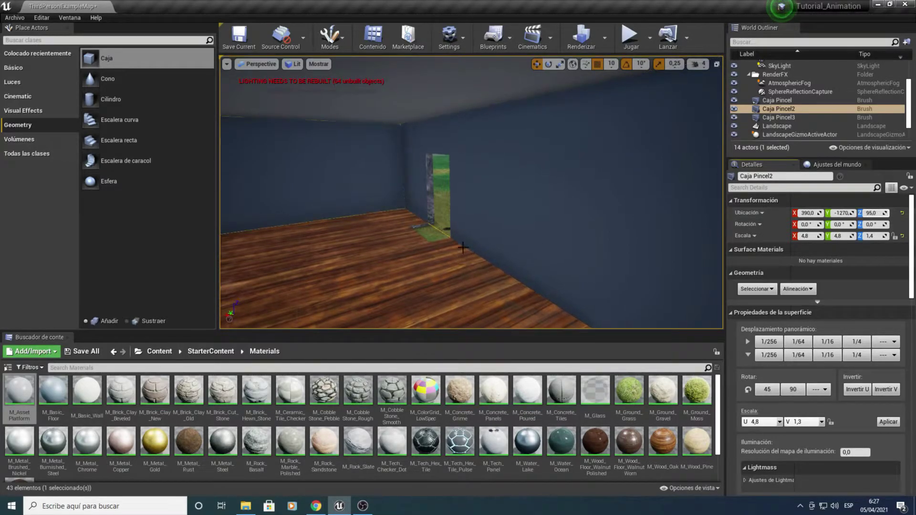
pyautogui.scroll(3, 463, 248)
pyautogui.scroll(3, 462, 246)
pyautogui.scroll(3, 461, 246)
pyautogui.scroll(2, 460, 246)
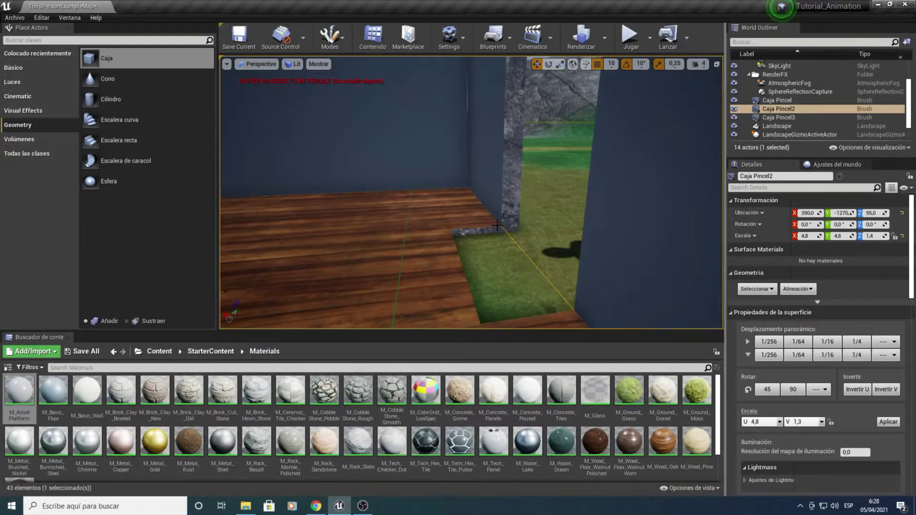
# Select the window opening brush Caja Pincel3 and raise it from Z 50.0 to Z 55.0.
pyautogui.moveTo(497, 225)
pyautogui.mouseDown(button='right')
pyautogui.moveTo(529, 189)
pyautogui.moveTo(561, 208)
pyautogui.moveTo(573, 191)
pyautogui.mouseUp(button='right')
pyautogui.click(573, 191)
pyautogui.moveTo(486, 234); pyautogui.dragTo(486, 234, button='right')
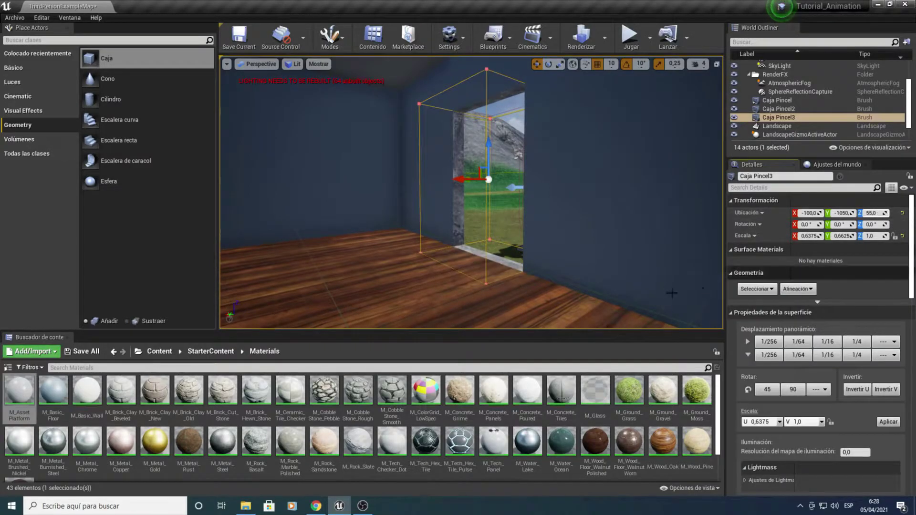
pyautogui.moveTo(486, 233); pyautogui.dragTo(487, 234, button='right')
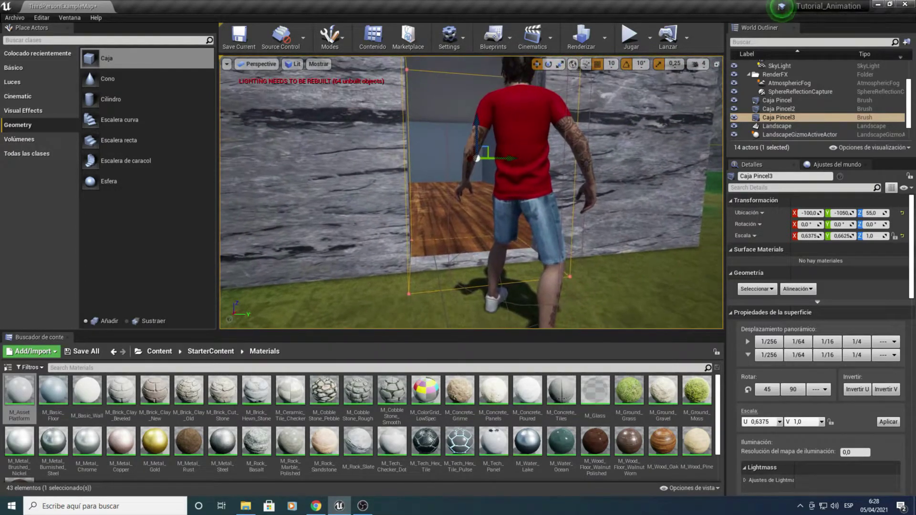
# Apply M_Wood_Oak to the opening's bottom face to form a wooden sill.
pyautogui.click(667, 438)
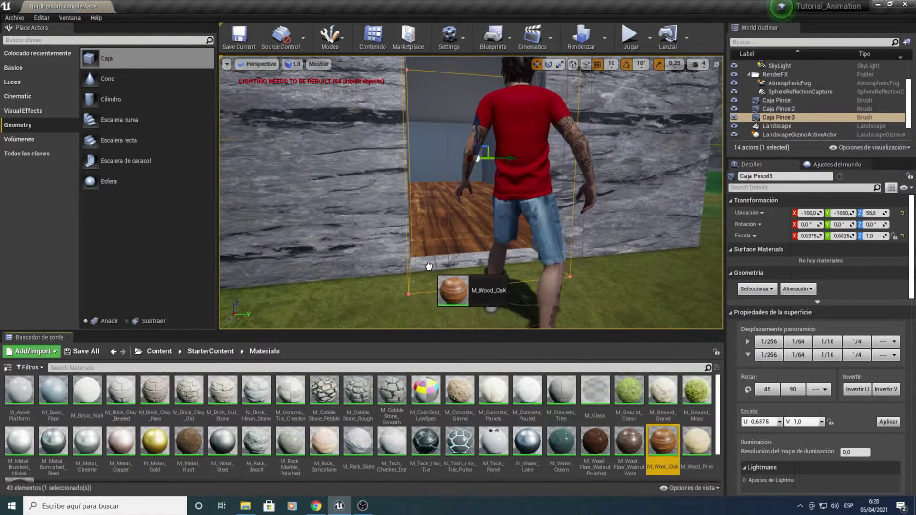
pyautogui.moveTo(426, 260); pyautogui.dragTo(426, 260)
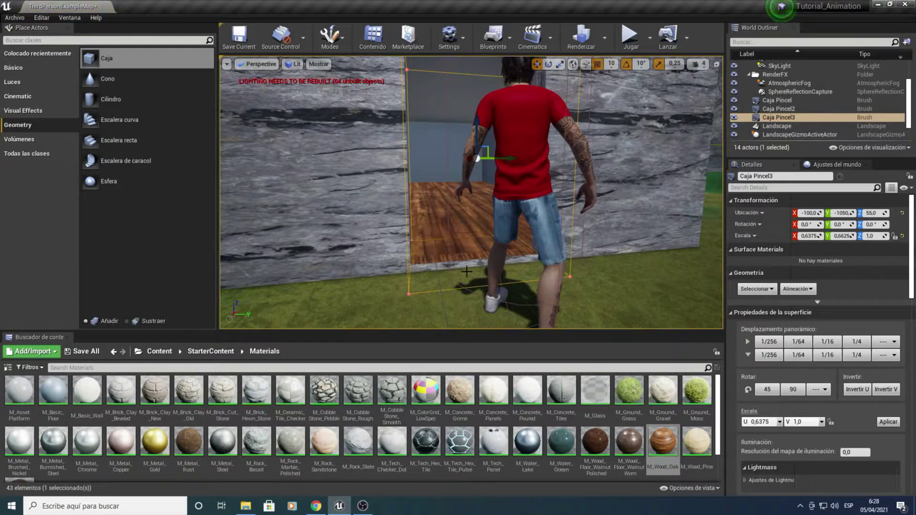
pyautogui.moveTo(467, 272); pyautogui.dragTo(466, 271, button='right')
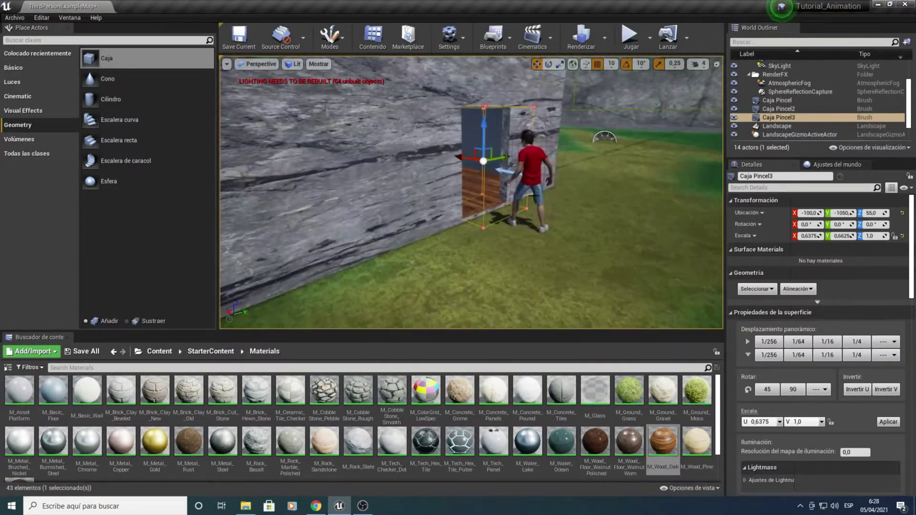
pyautogui.click(630, 35)
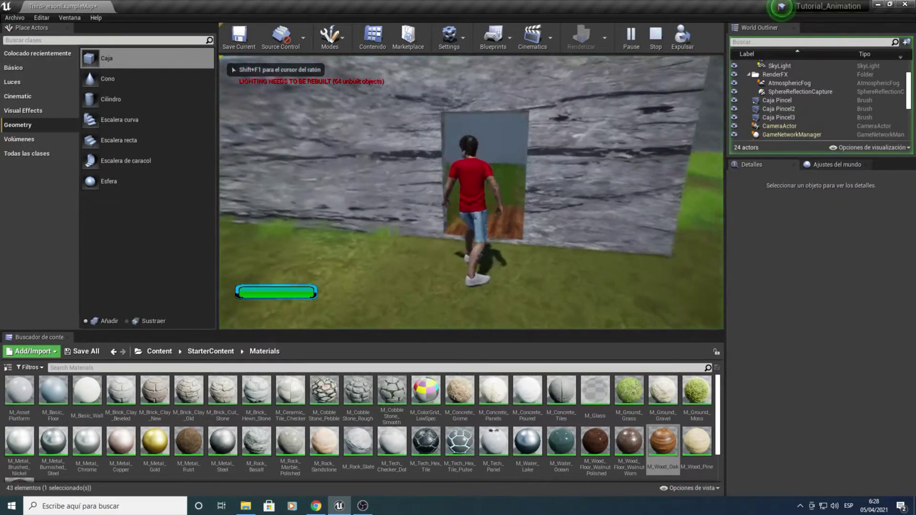
pyautogui.press('w')
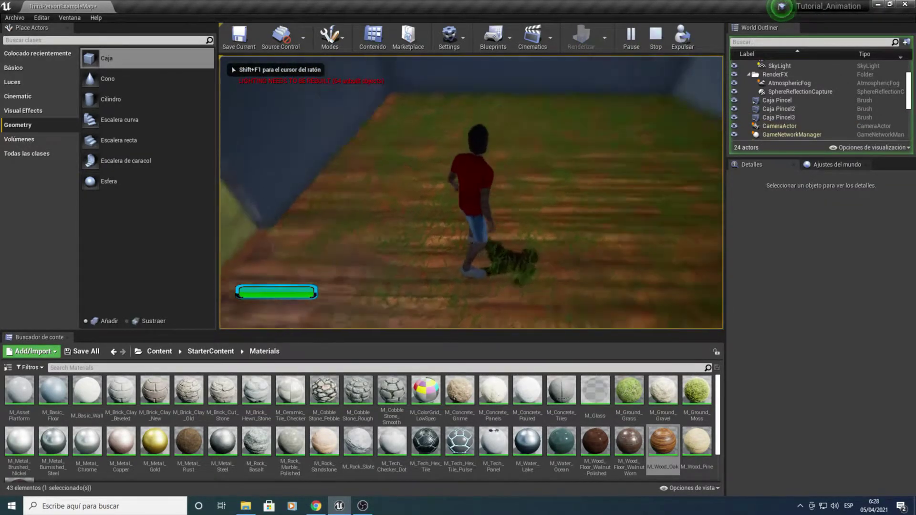
pyautogui.press('a')
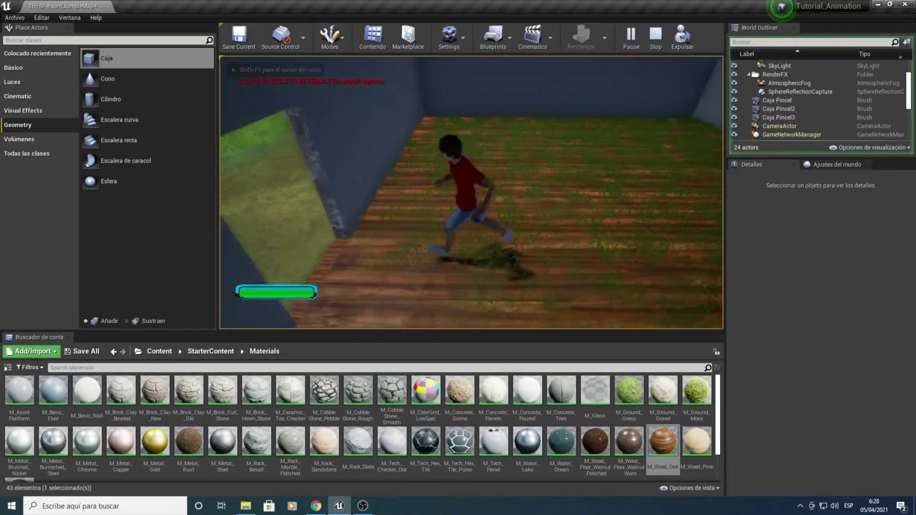
pyautogui.press('Escape')
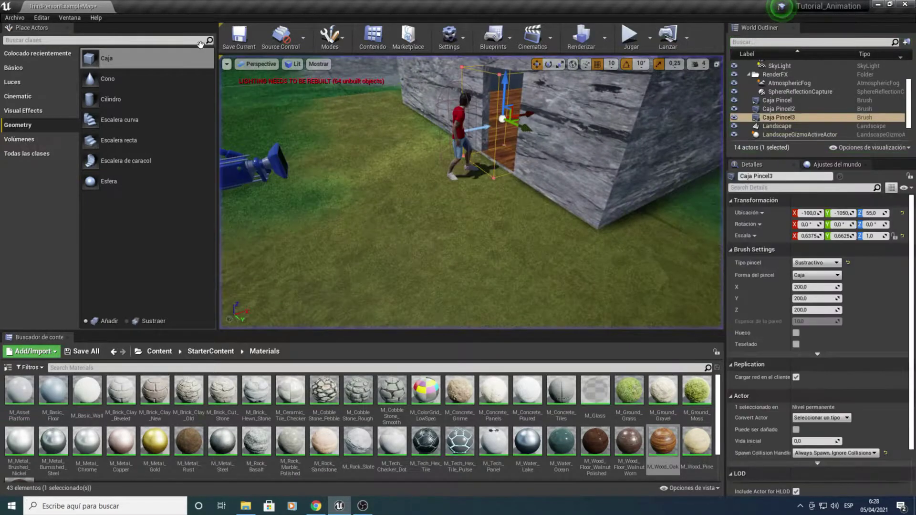
# Switch to Landscape mode and fly the view to the stone slab on the grass.
pyautogui.click(331, 36)
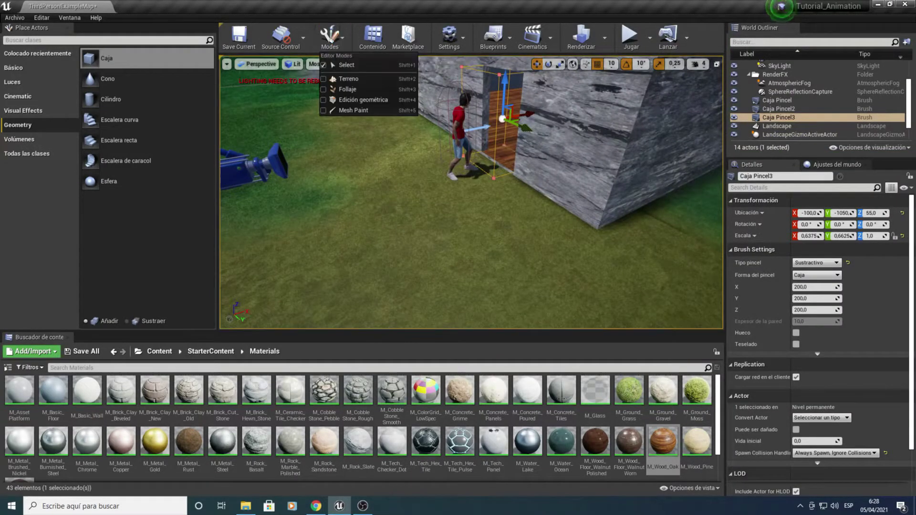
pyautogui.click(342, 79)
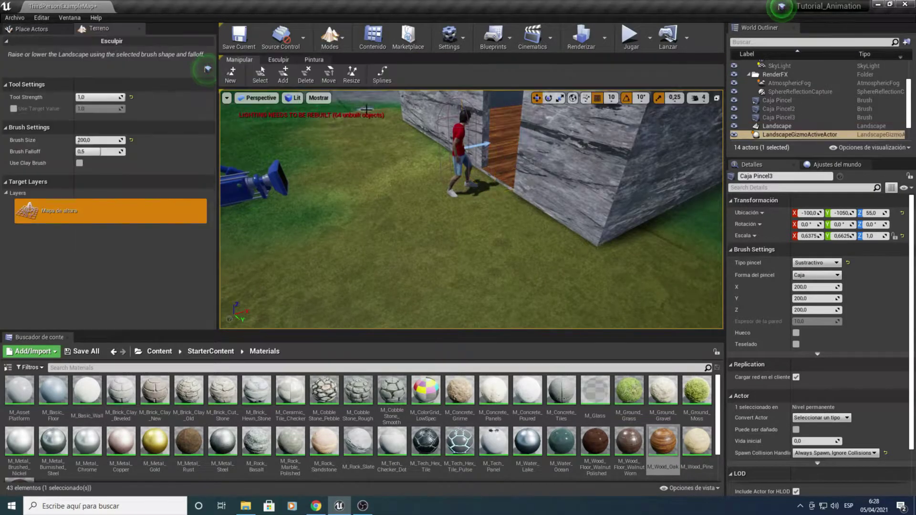
pyautogui.moveTo(472, 210); pyautogui.dragTo(471, 210, button='right')
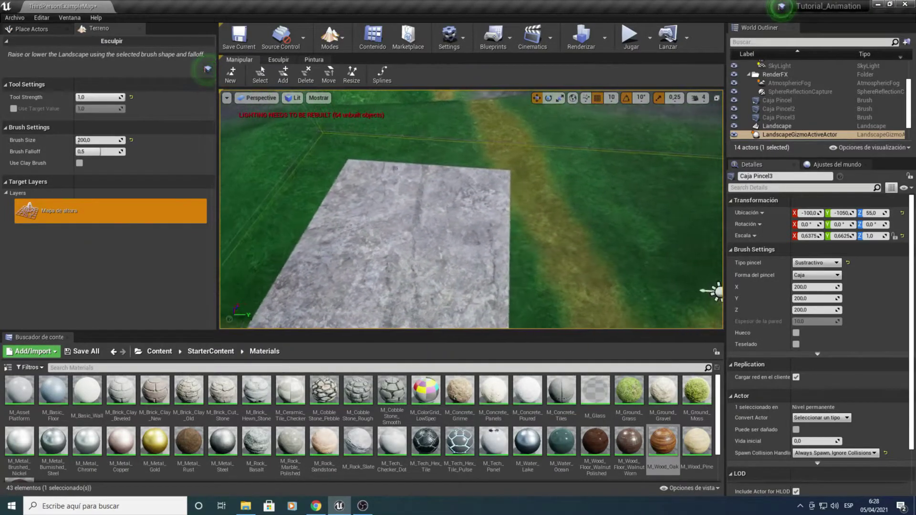
pyautogui.moveTo(471, 210); pyautogui.dragTo(471, 210, button='right')
# Select the Camino paint layer and enlarge the brush radius to about 720.
pyautogui.click(314, 62)
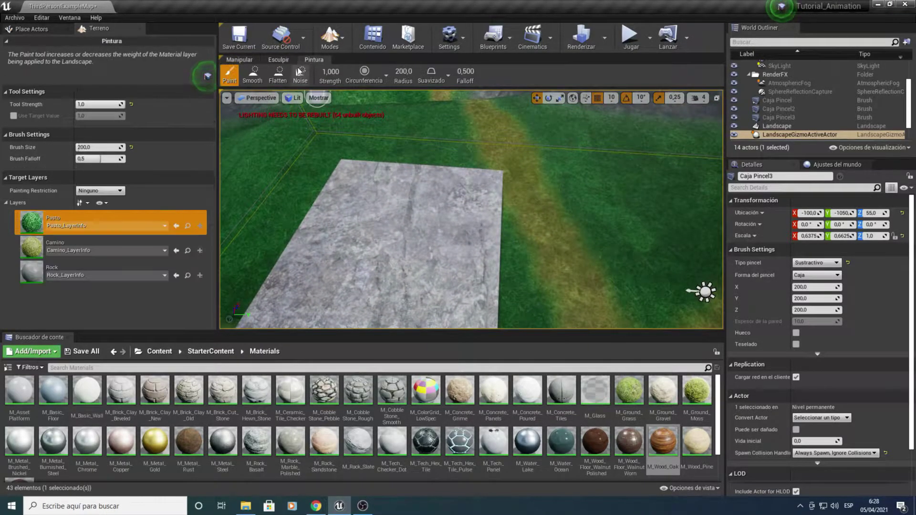
pyautogui.click(35, 255)
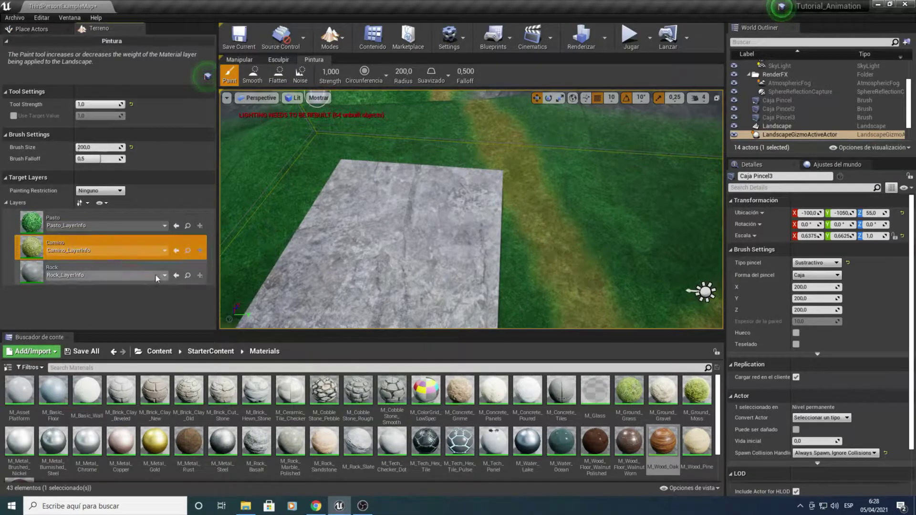
pyautogui.moveTo(358, 167); pyautogui.dragTo(364, 178, button='right')
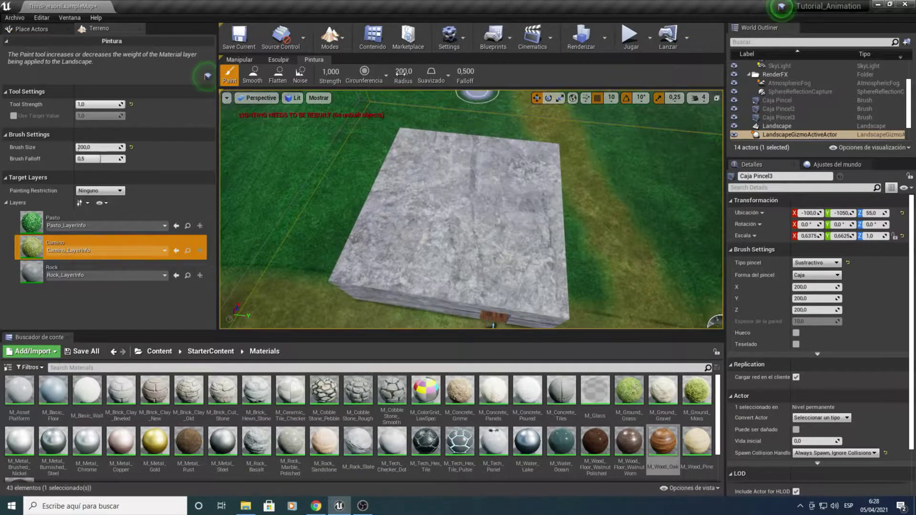
pyautogui.moveTo(404, 72); pyautogui.dragTo(448, 72)
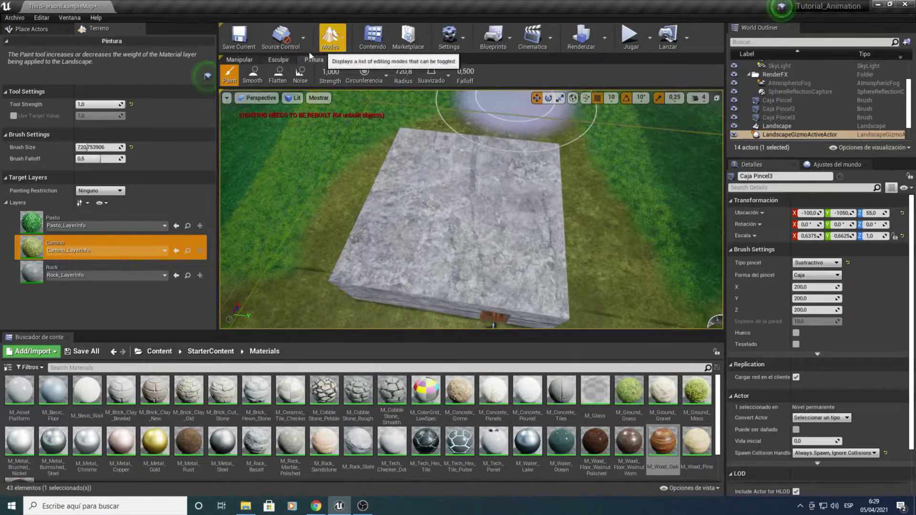
pyautogui.click(332, 37)
# Back in Place mode, play-test walking the character through the wooden room and out the doorway, then stop.
pyautogui.click(346, 65)
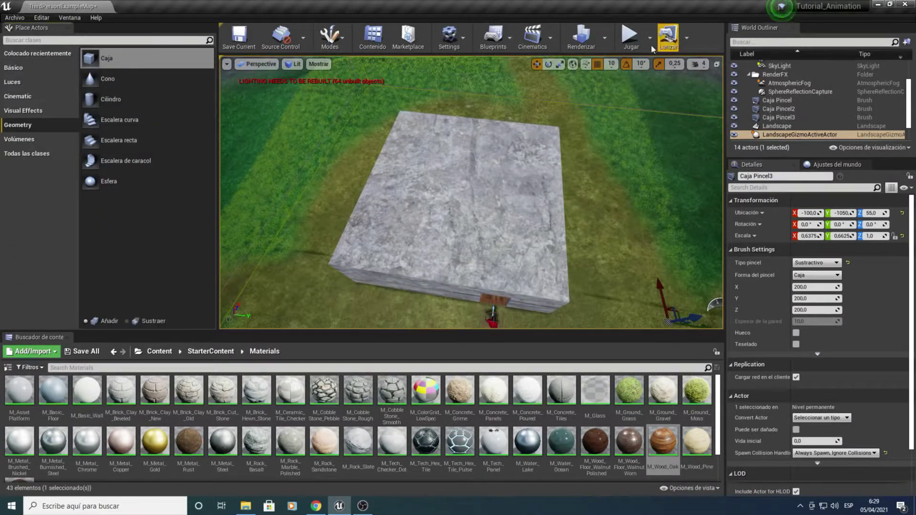
pyautogui.click(630, 38)
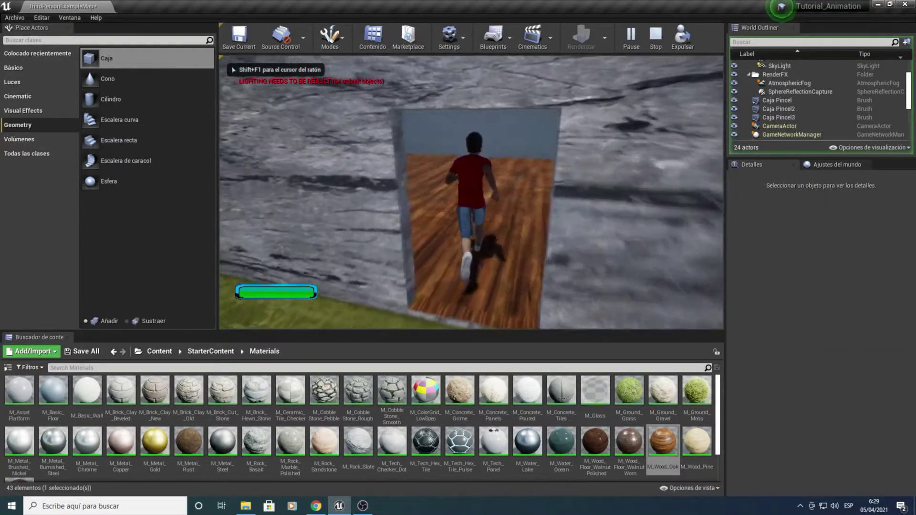
pyautogui.press('s')
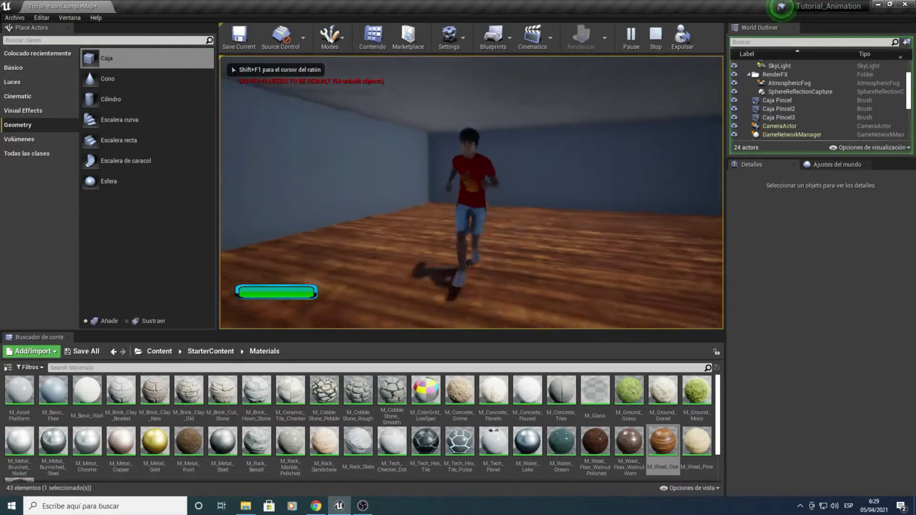
pyautogui.press('w')
pyautogui.press('s')
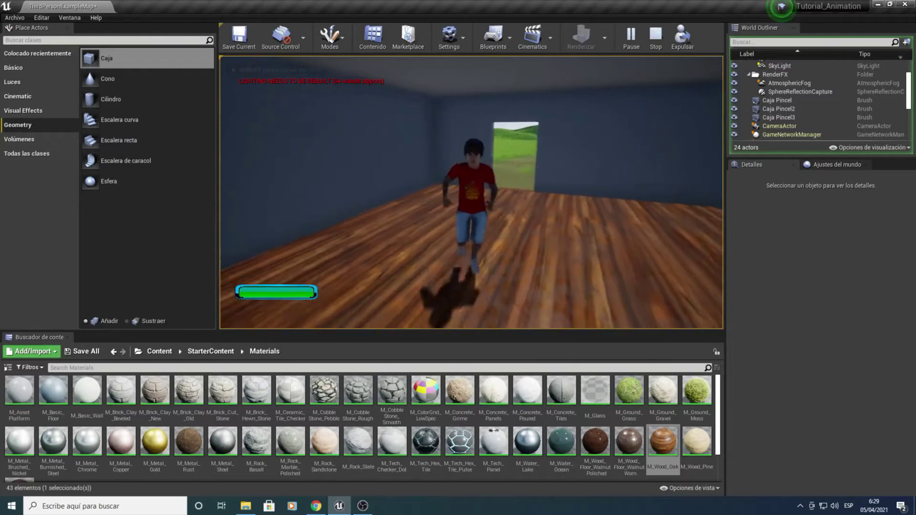
pyautogui.press('w')
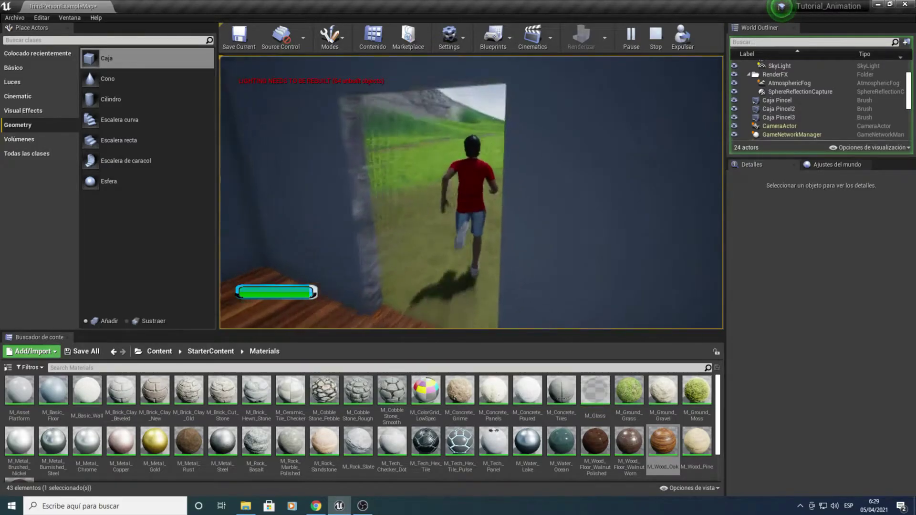
pyautogui.press('Escape')
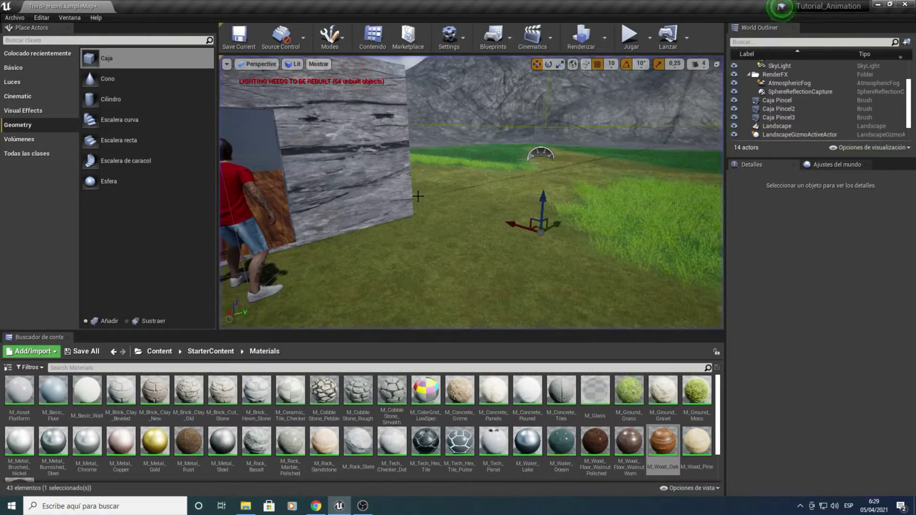
# Drop a new Caja box brush in front of the stone wall and select Caja Pincel in the Outliner.
pyautogui.moveTo(418, 196); pyautogui.dragTo(442, 206, button='right')
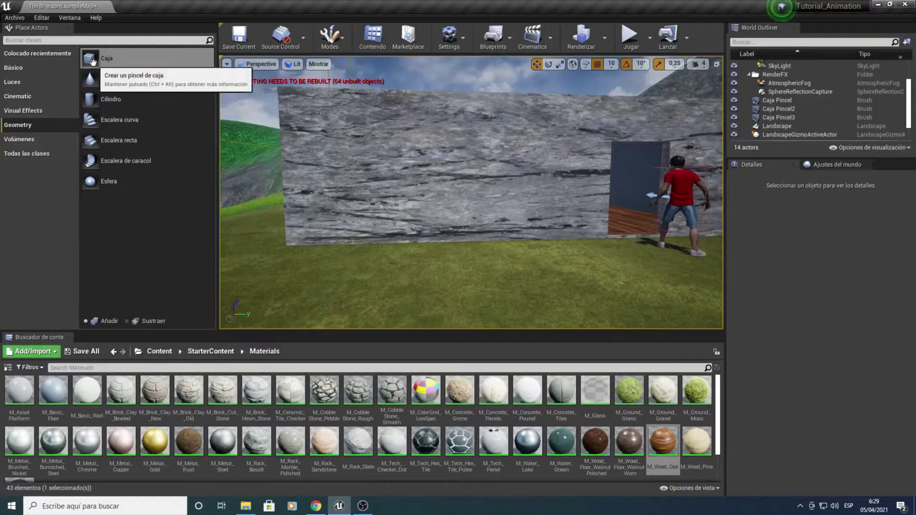
pyautogui.moveTo(90, 58); pyautogui.dragTo(412, 173)
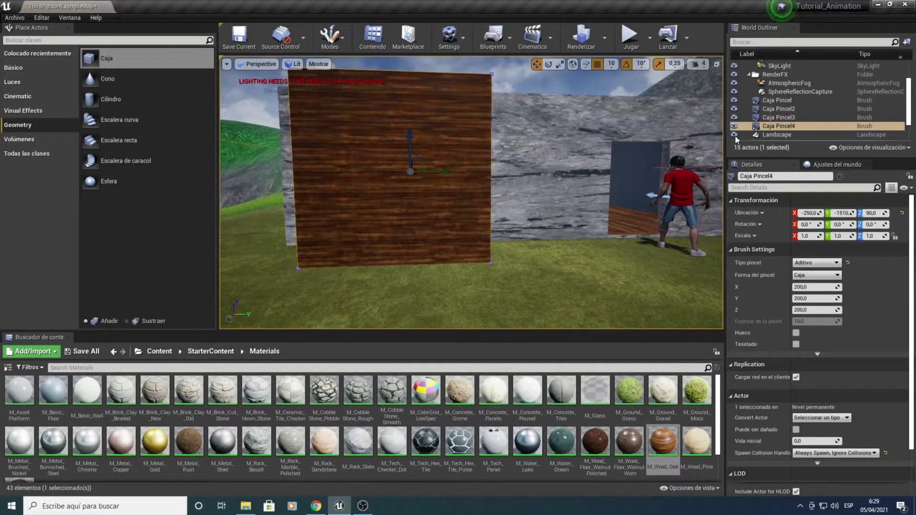
pyautogui.click(777, 101)
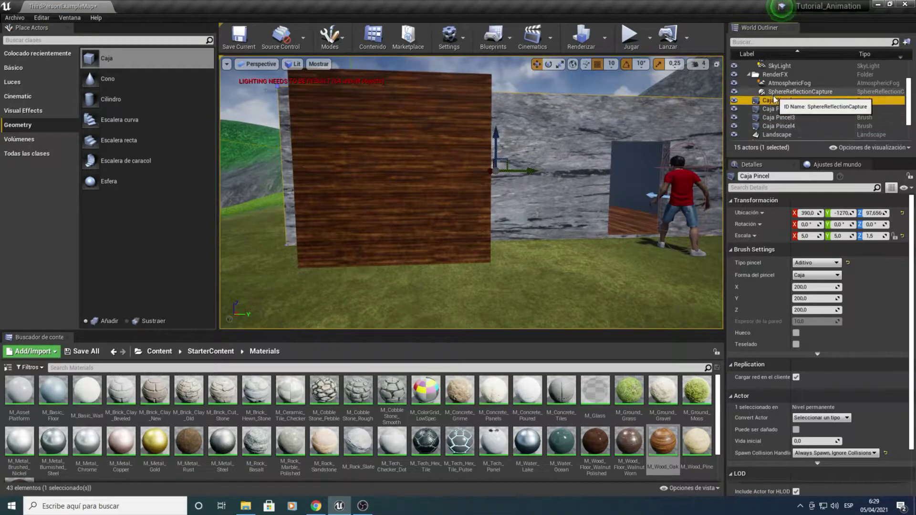
# Rename the wall brush Caja Pincel to Casa1.
pyautogui.doubleClick(775, 100)
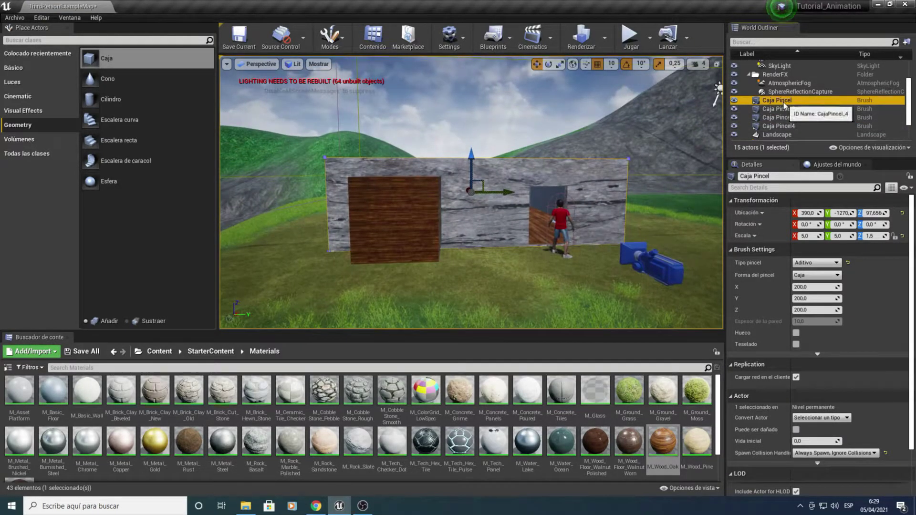
pyautogui.rightClick(784, 103)
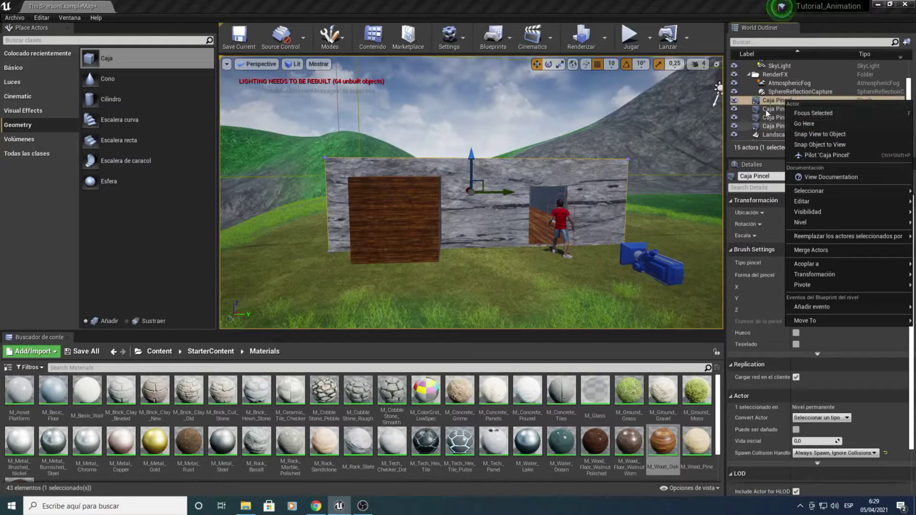
pyautogui.click(765, 101)
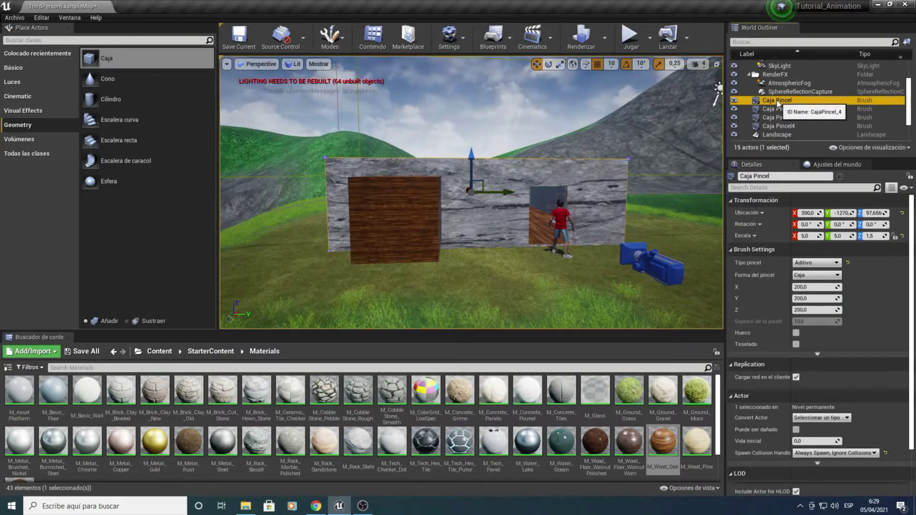
pyautogui.doubleClick(770, 177)
pyautogui.write('Casa1')
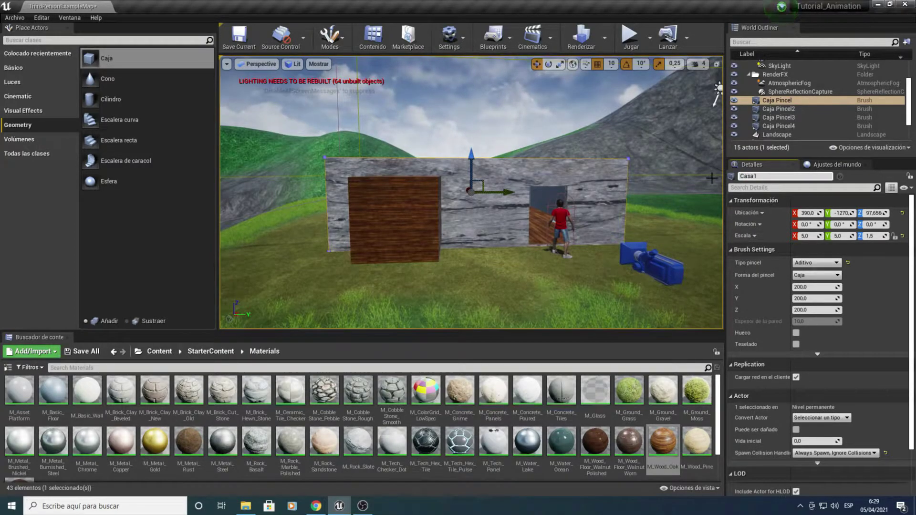
pyautogui.press('Return')
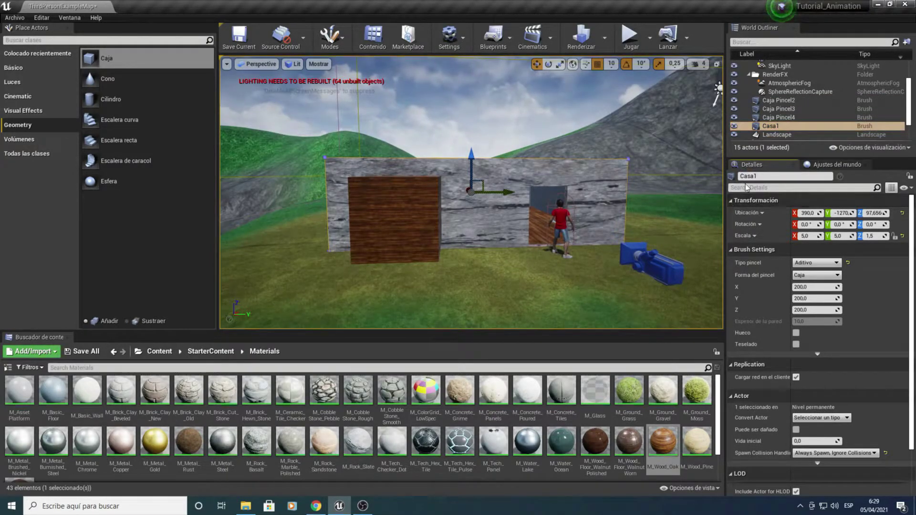
# Rename Caja Pincel2 to Casa1_Interior and frame it in the view.
pyautogui.click(775, 118)
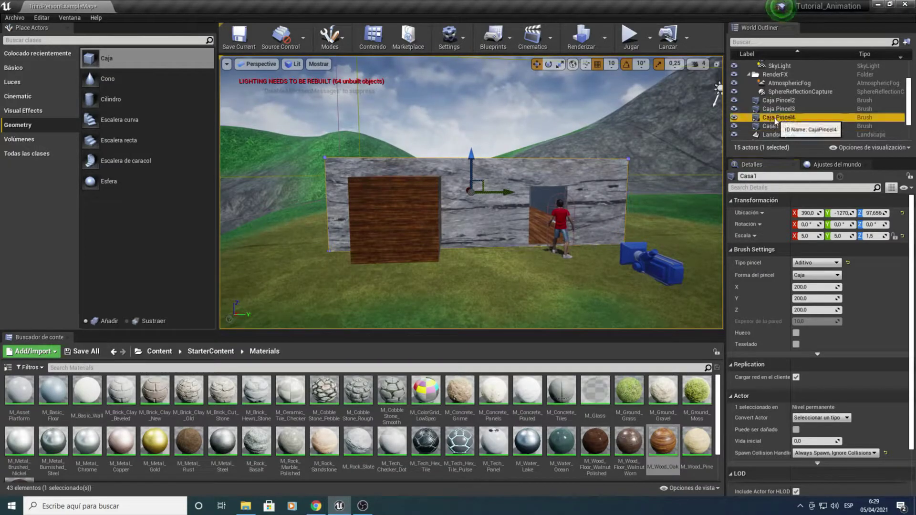
pyautogui.click(776, 102)
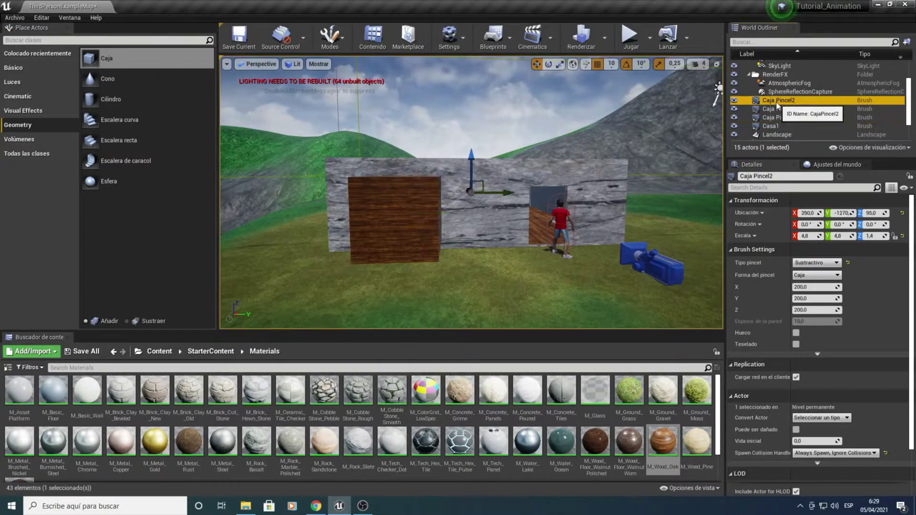
pyautogui.click(774, 176)
pyautogui.write('Casa1_Interior')
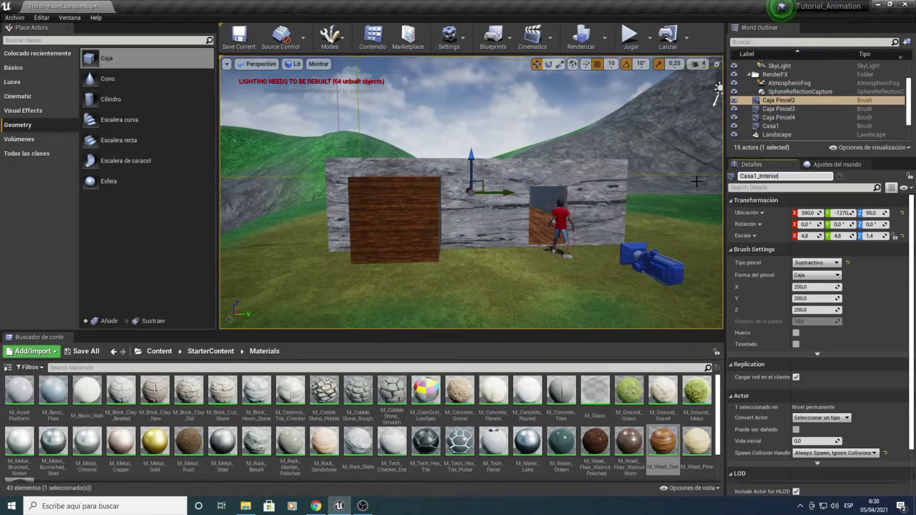
pyautogui.press('Return')
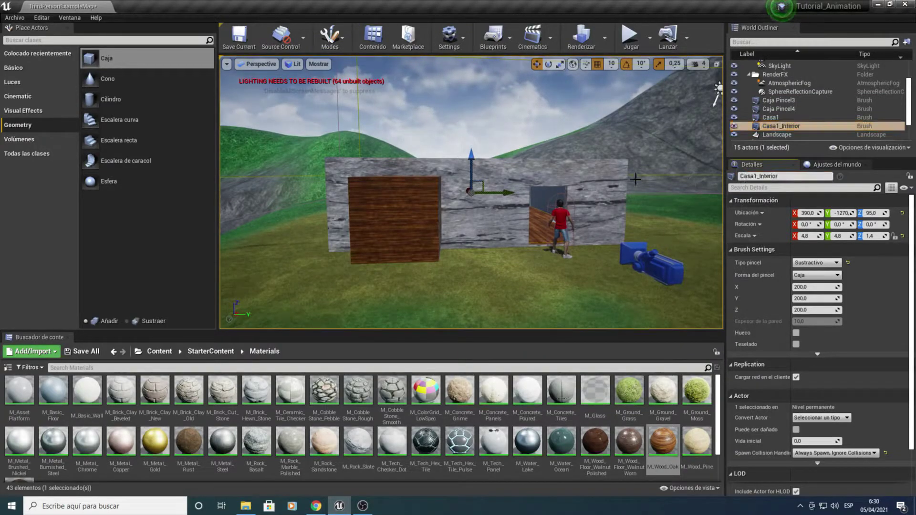
pyautogui.press('f')
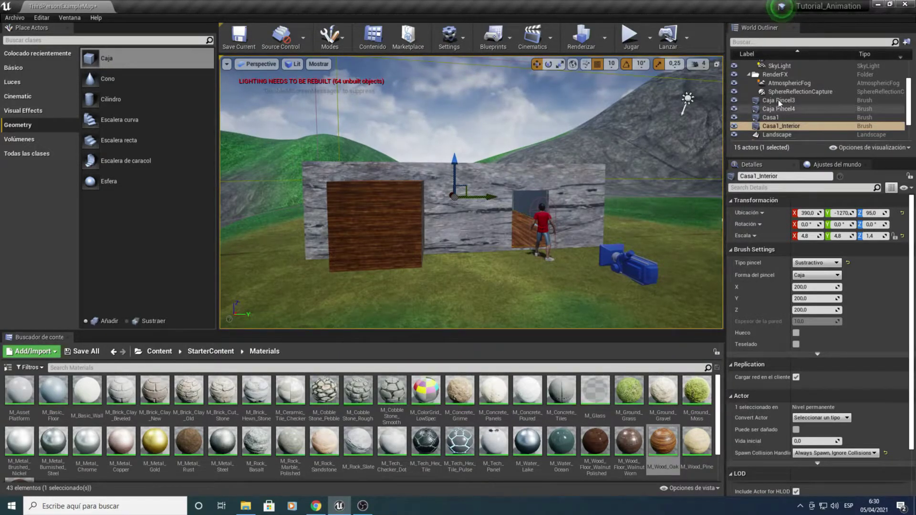
# Rename the doorway brush Caja Pincel3 to casa1_Puerta1.
pyautogui.click(777, 126)
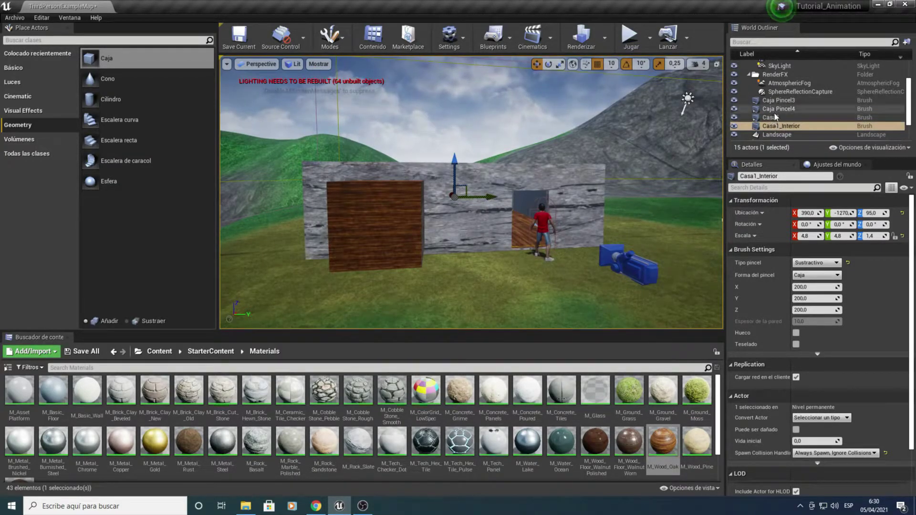
pyautogui.click(785, 109)
pyautogui.click(786, 100)
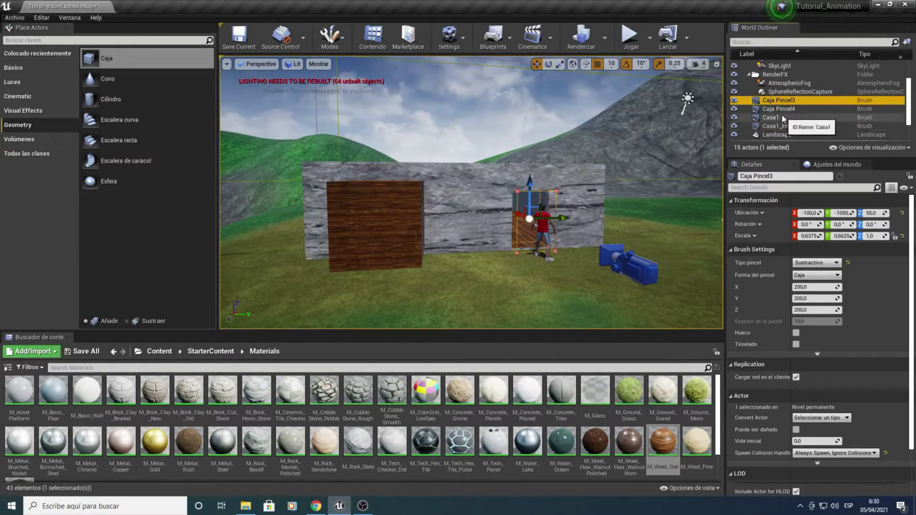
pyautogui.click(781, 177)
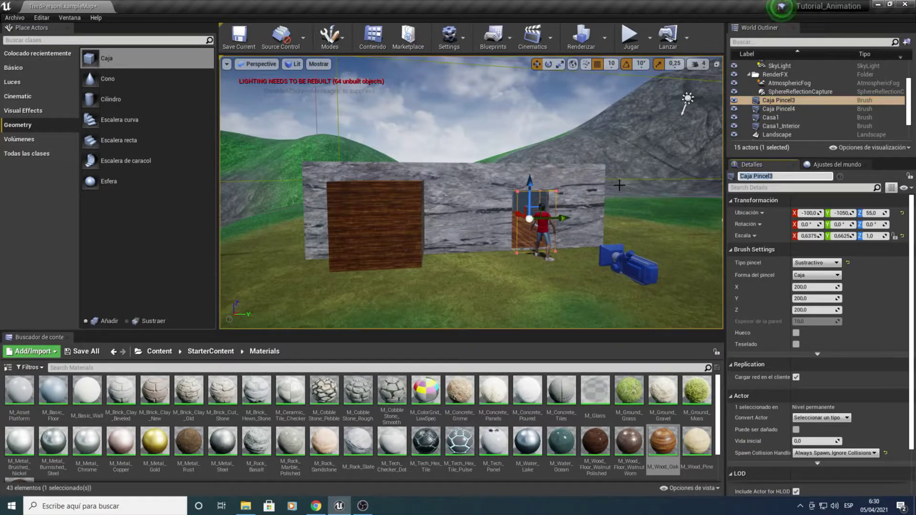
pyautogui.write('P')
pyautogui.press('BackSpace')
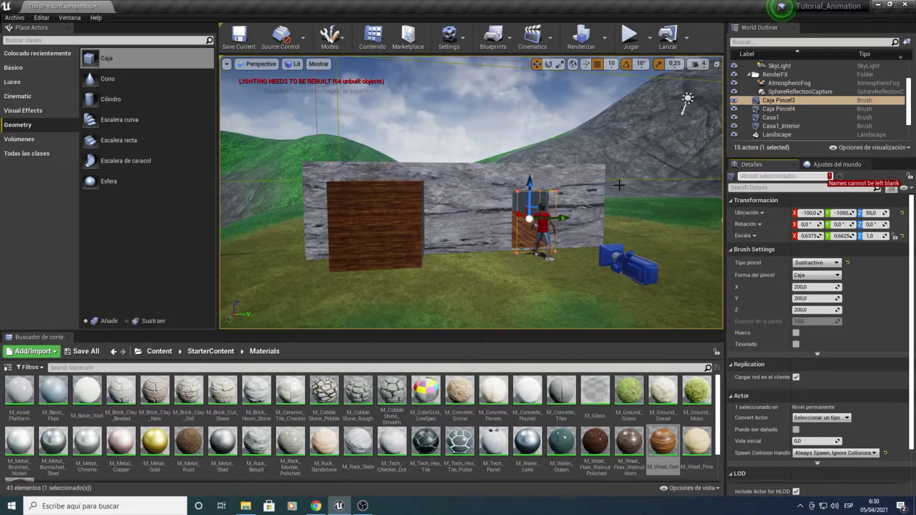
pyautogui.write('casa1_Puerta1')
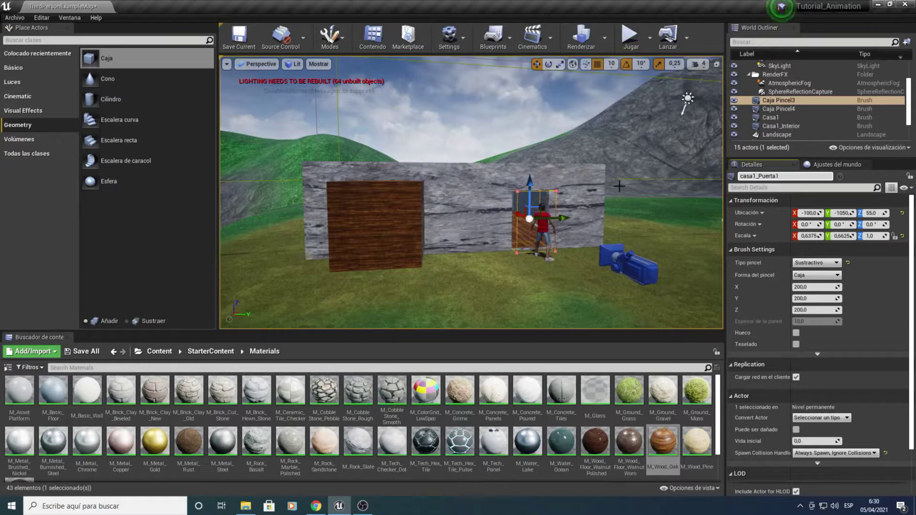
pyautogui.press('Return')
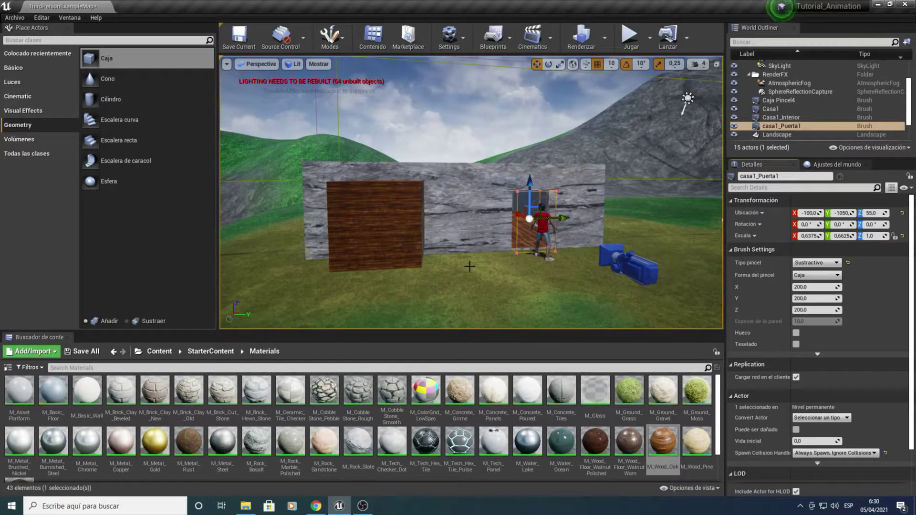
pyautogui.moveTo(470, 266); pyautogui.dragTo(468, 270, button='middle')
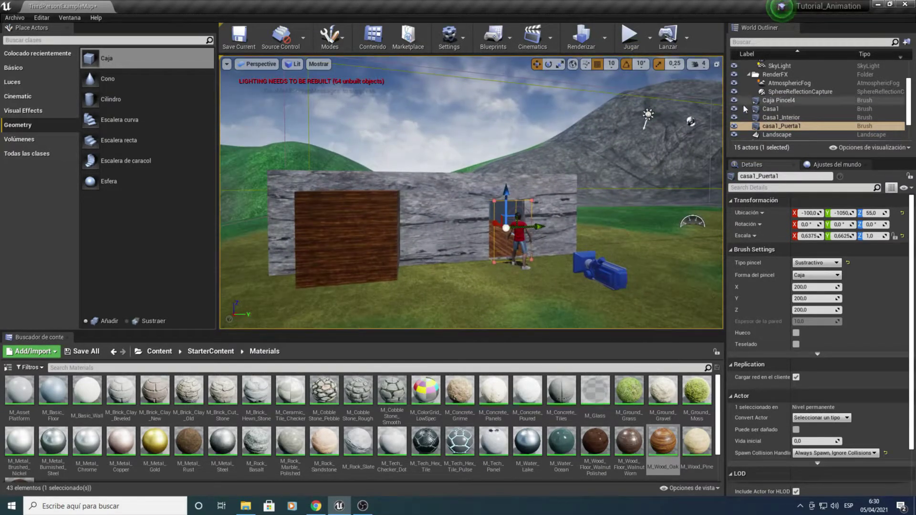
# Create a Casa1 folder and select the Casa1, Casa1_Interior and Caja Pincel4 brushes.
pyautogui.click(906, 42)
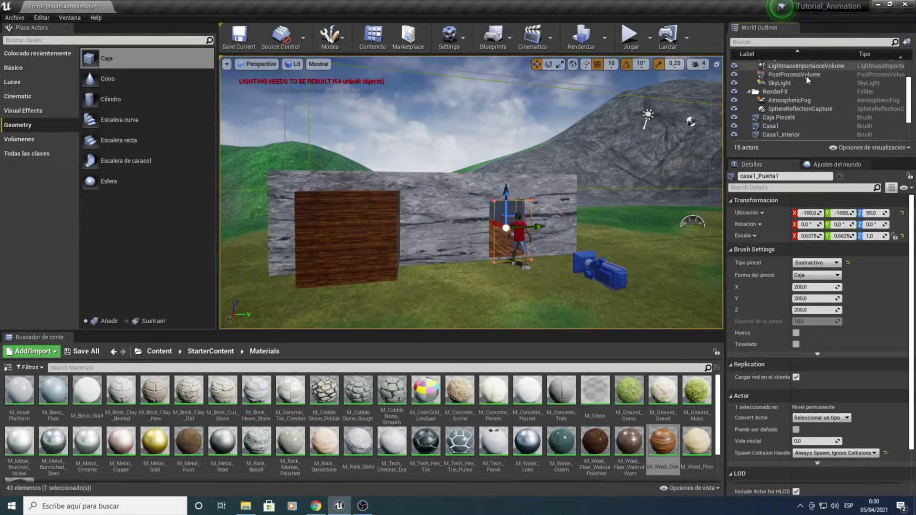
pyautogui.scroll(-2, 806, 93)
pyautogui.click(772, 97)
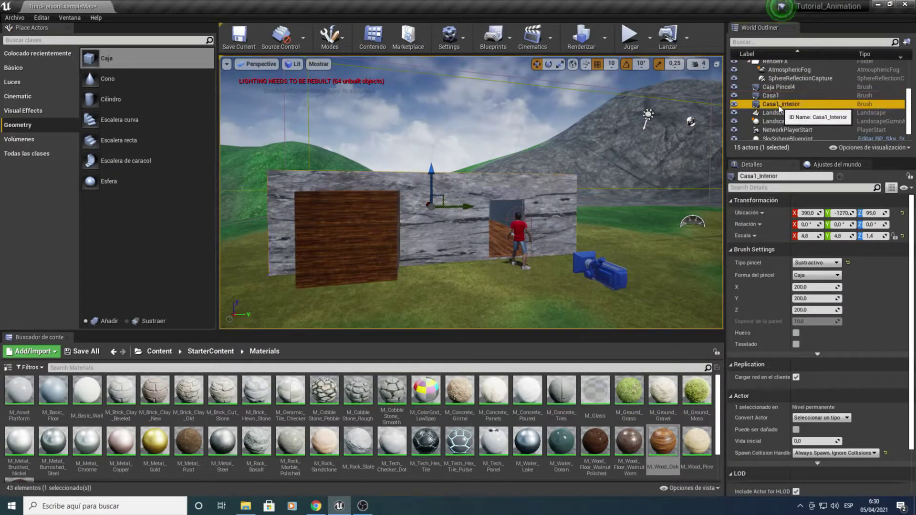
pyautogui.keyDown('ctrl'); pyautogui.click(778, 105); pyautogui.keyUp('ctrl')
pyautogui.keyDown('ctrl'); pyautogui.click(776, 88); pyautogui.keyUp('ctrl')
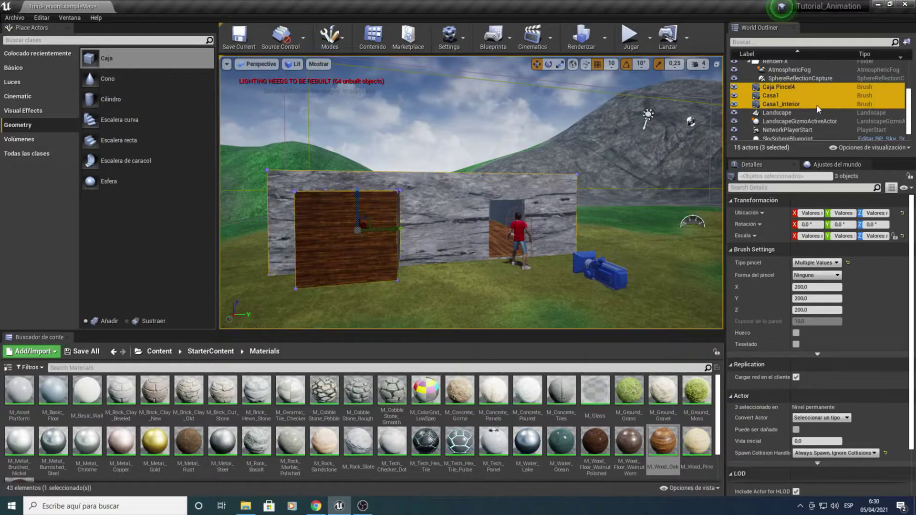
# Move the three selected brushes into the Casa1 folder and check its contents.
pyautogui.scroll(5, 788, 125)
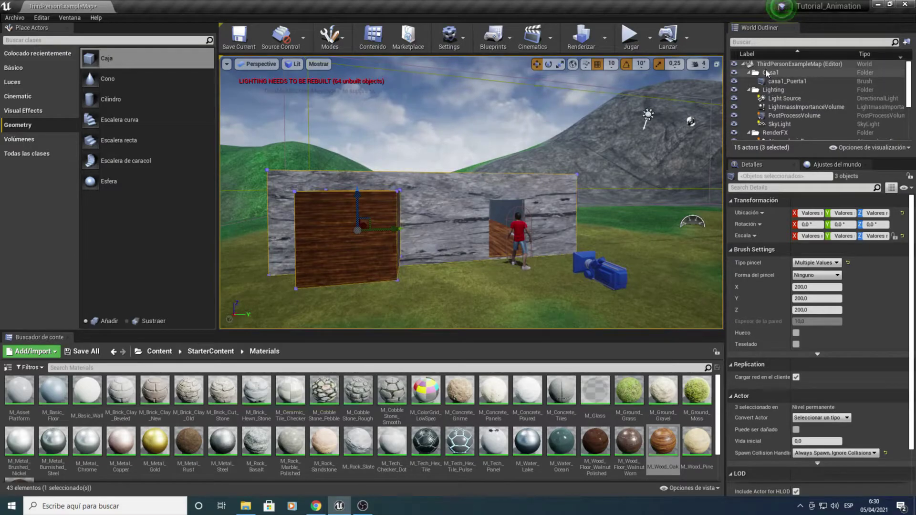
pyautogui.scroll(-2, 798, 124)
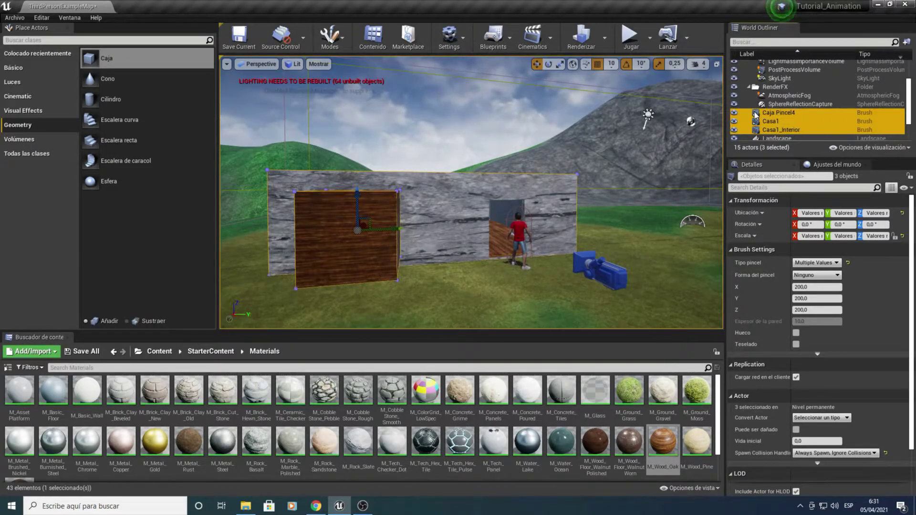
pyautogui.moveTo(756, 115)
pyautogui.mouseDown()
pyautogui.moveTo(778, 48)
pyautogui.moveTo(809, 107)
pyautogui.mouseUp()
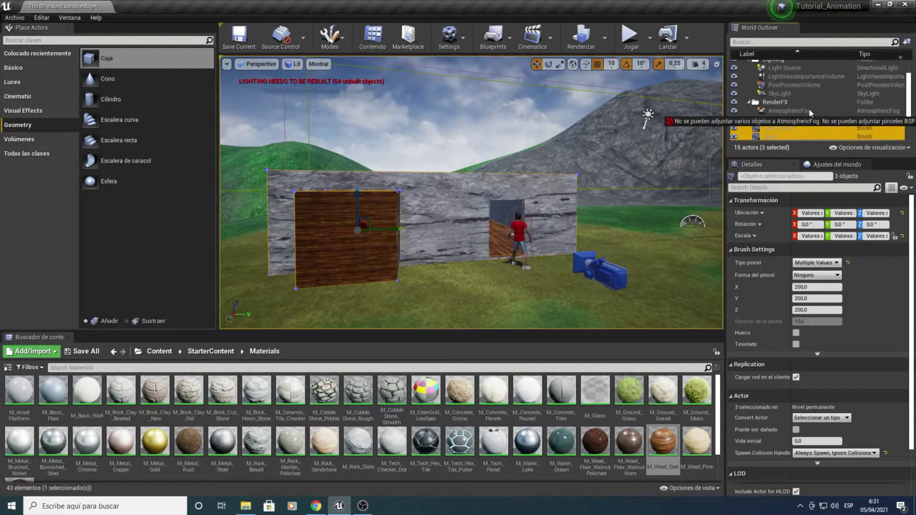
pyautogui.moveTo(809, 108); pyautogui.dragTo(764, 72)
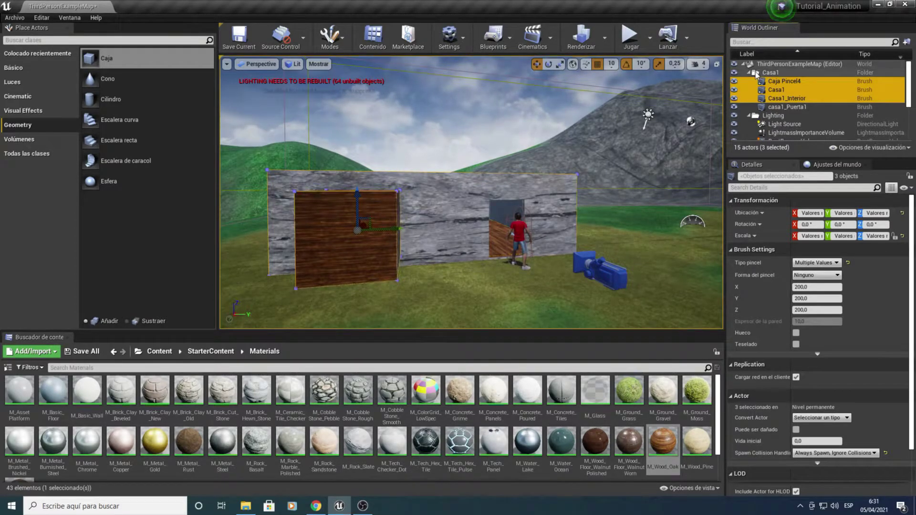
pyautogui.click(757, 73)
pyautogui.click(749, 73)
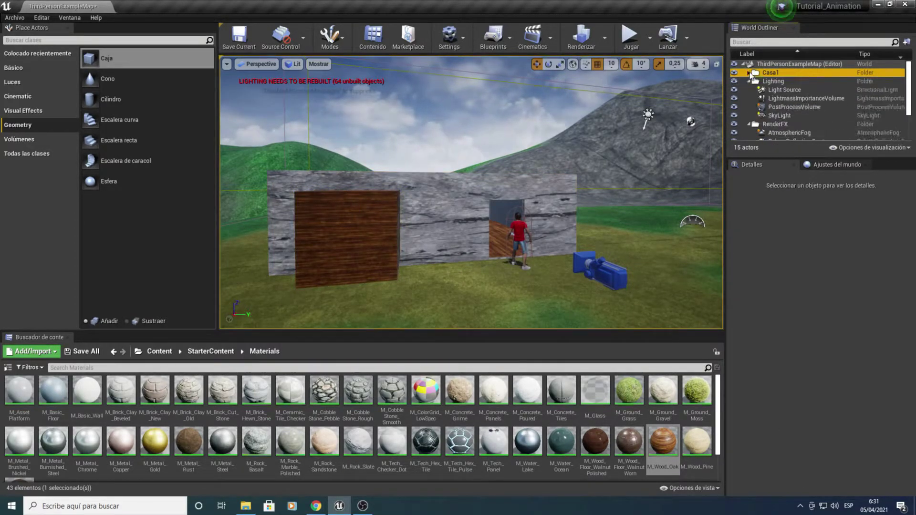
pyautogui.click(749, 72)
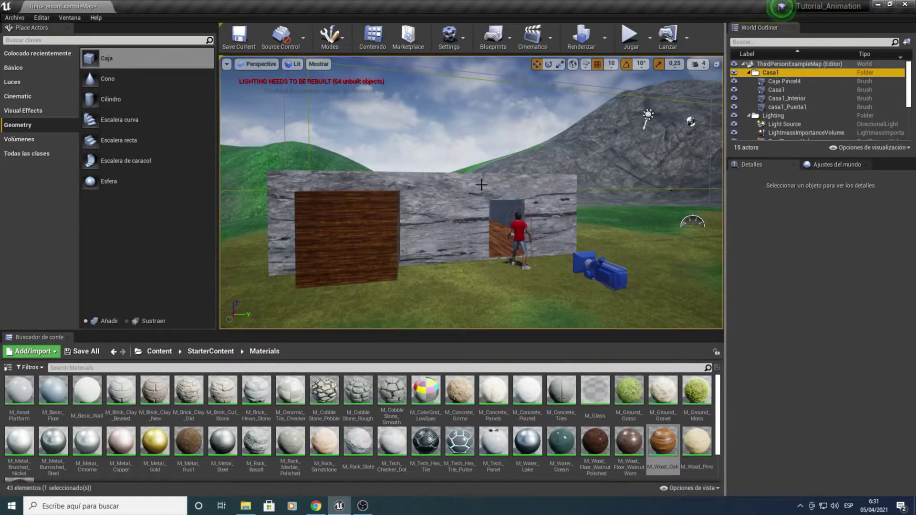
# Rename the Caja Pincel4 box brush to Casa1_Ventana1.
pyautogui.click(780, 82)
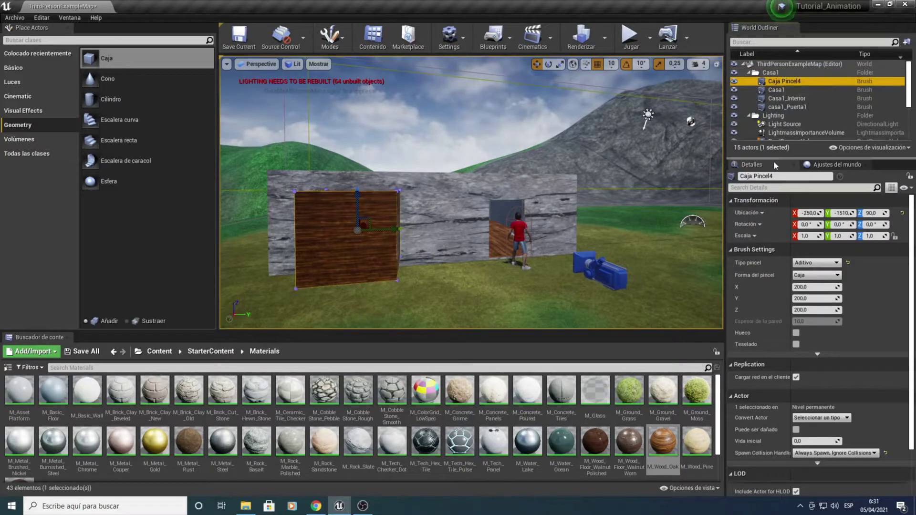
pyautogui.click(783, 175)
pyautogui.write('Casa1_V')
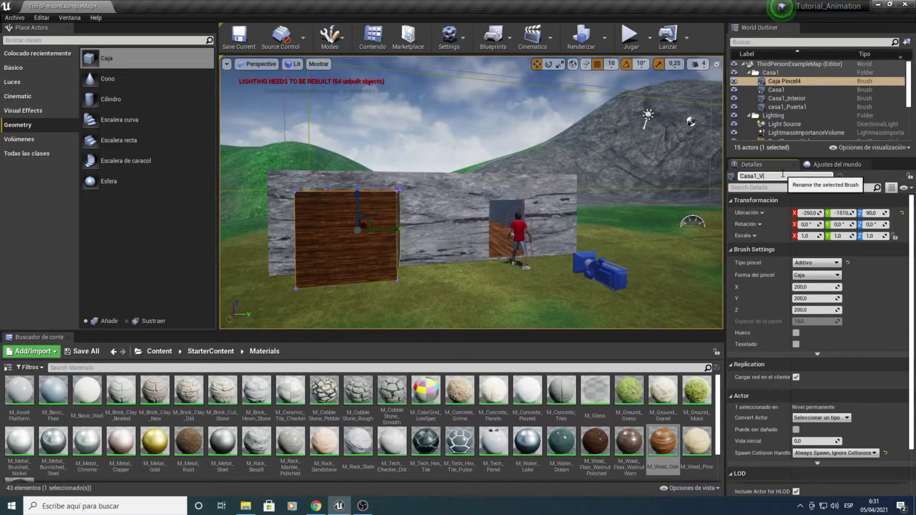
pyautogui.write('entana1')
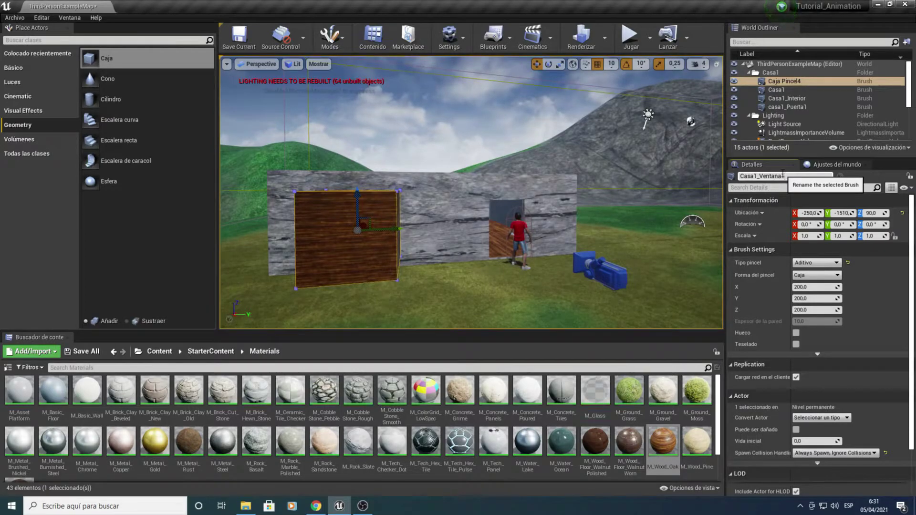
pyautogui.press('Return')
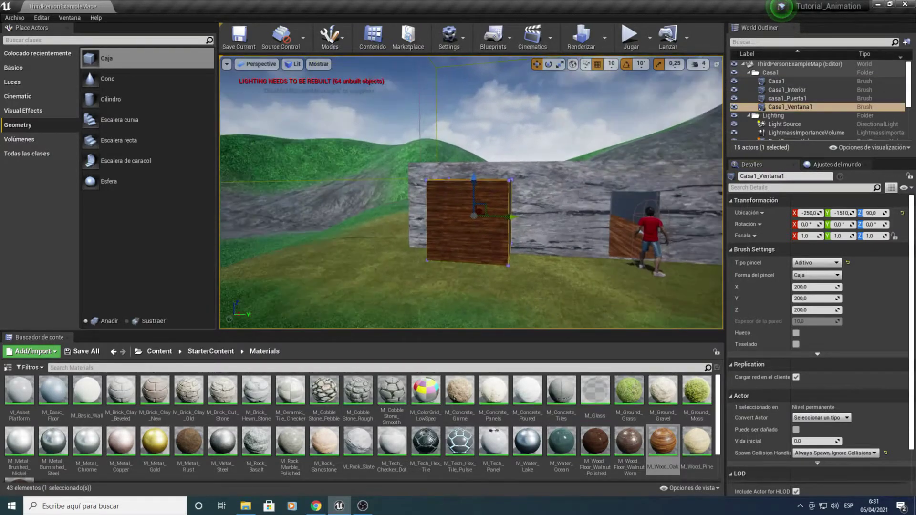
# Scale the block to 0.23 × 0.7775 × 0.525 and set it against the wall at X -110.
pyautogui.moveTo(477, 192)
pyautogui.mouseDown(button='right')
pyautogui.moveTo(473, 181)
pyautogui.moveTo(429, 204)
pyautogui.mouseUp(button='right')
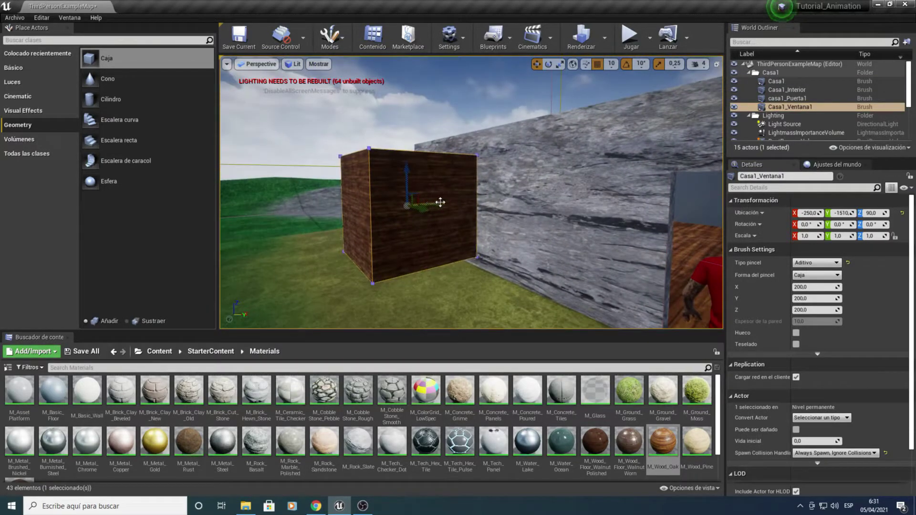
pyautogui.moveTo(440, 202)
pyautogui.mouseDown()
pyautogui.moveTo(378, 221)
pyautogui.moveTo(423, 218)
pyautogui.mouseUp()
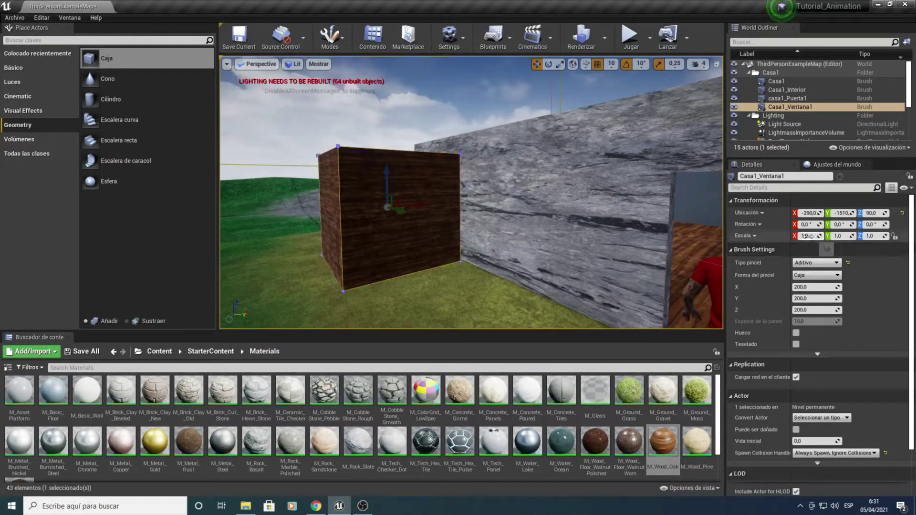
pyautogui.moveTo(810, 236); pyautogui.dragTo(766, 236)
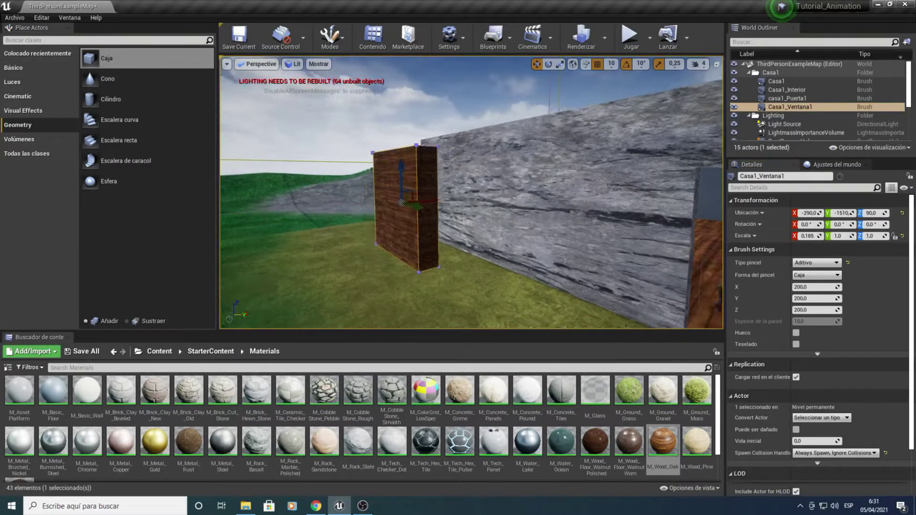
pyautogui.moveTo(471, 191); pyautogui.dragTo(525, 191, button='right')
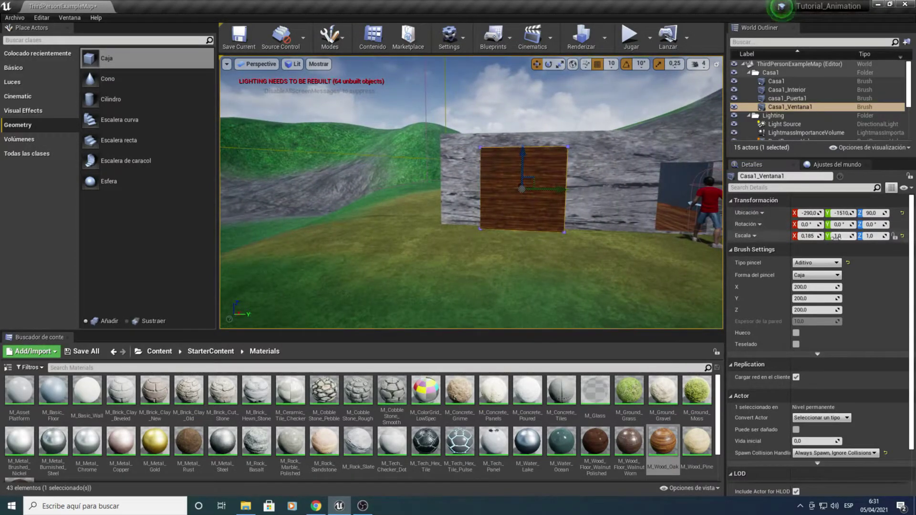
pyautogui.moveTo(834, 237); pyautogui.dragTo(822, 237)
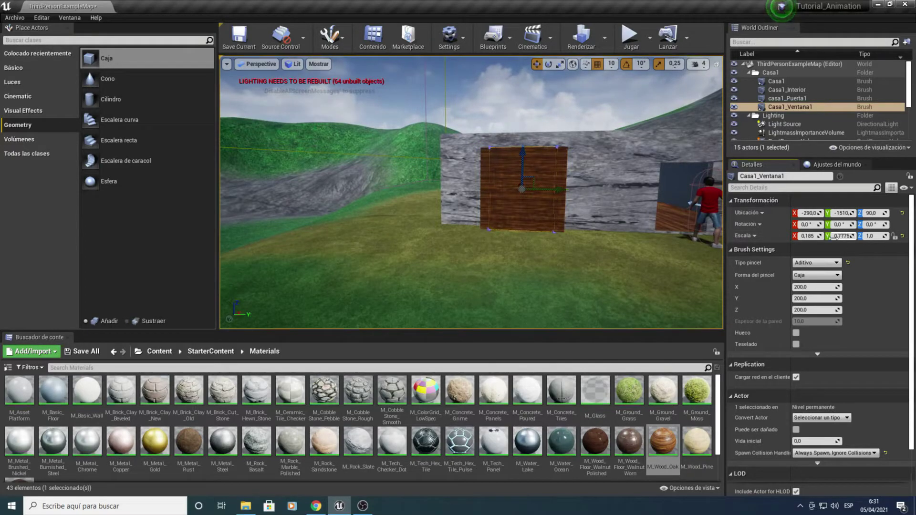
pyautogui.moveTo(873, 236); pyautogui.dragTo(866, 236)
pyautogui.moveTo(471, 191)
pyautogui.mouseDown(button='right')
pyautogui.moveTo(430, 191)
pyautogui.moveTo(506, 222)
pyautogui.mouseUp(button='right')
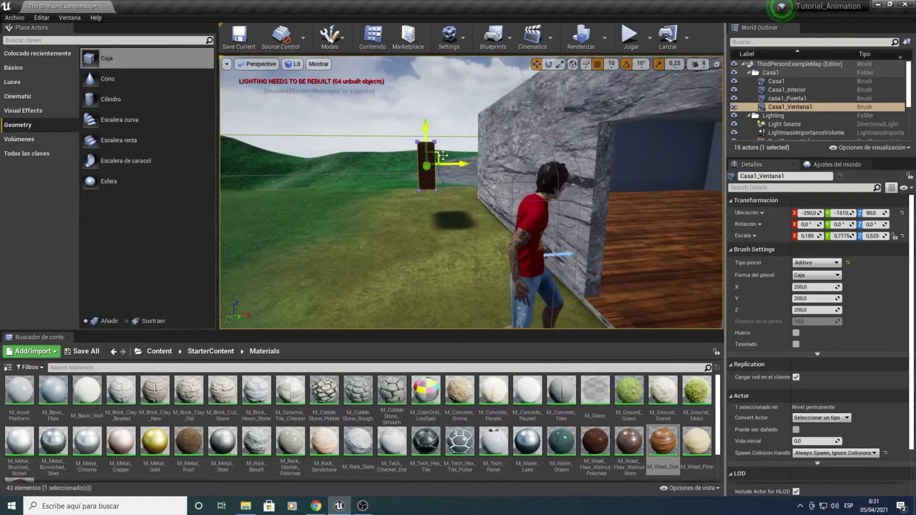
pyautogui.moveTo(462, 164); pyautogui.dragTo(515, 162)
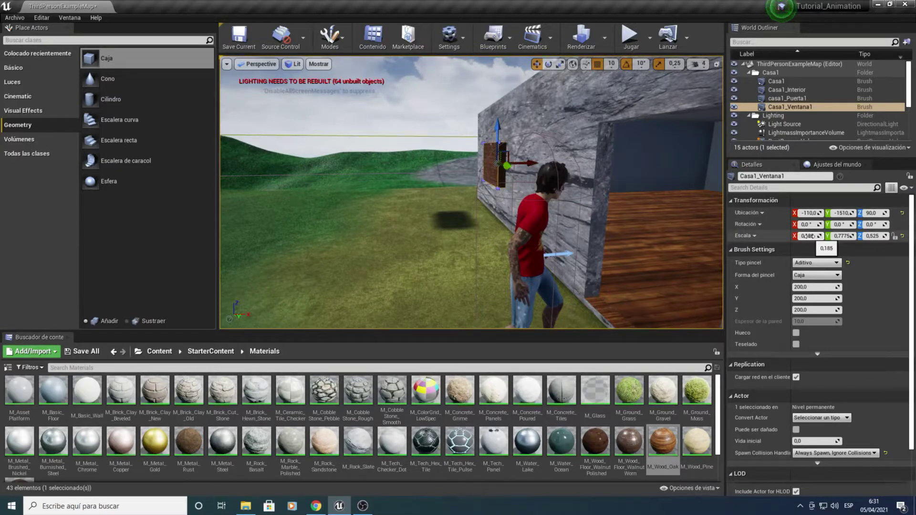
pyautogui.moveTo(809, 235); pyautogui.dragTo(817, 236)
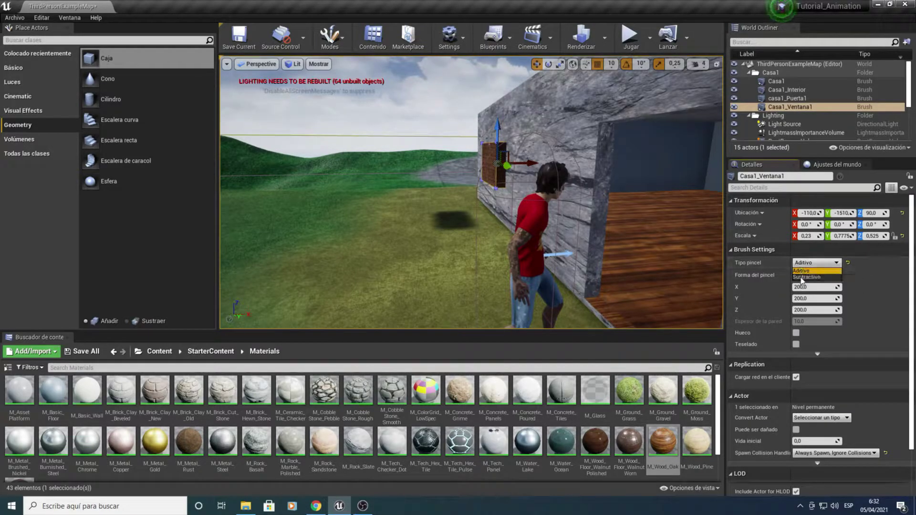
# Make Casa1_Ventana1 subtractive and move it to X -100 to cut the window through the wall.
pyautogui.click(816, 262)
pyautogui.click(811, 281)
pyautogui.press('f')
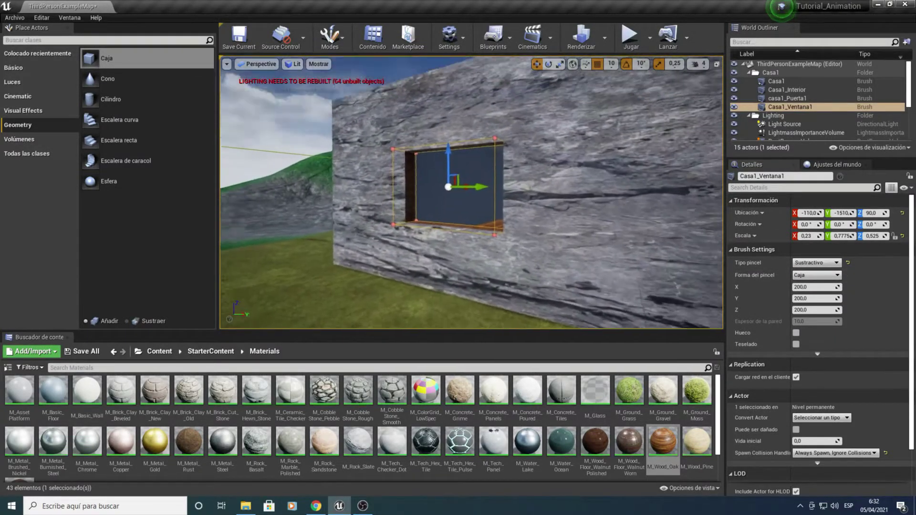
pyautogui.moveTo(500, 202); pyautogui.dragTo(500, 201, button='right')
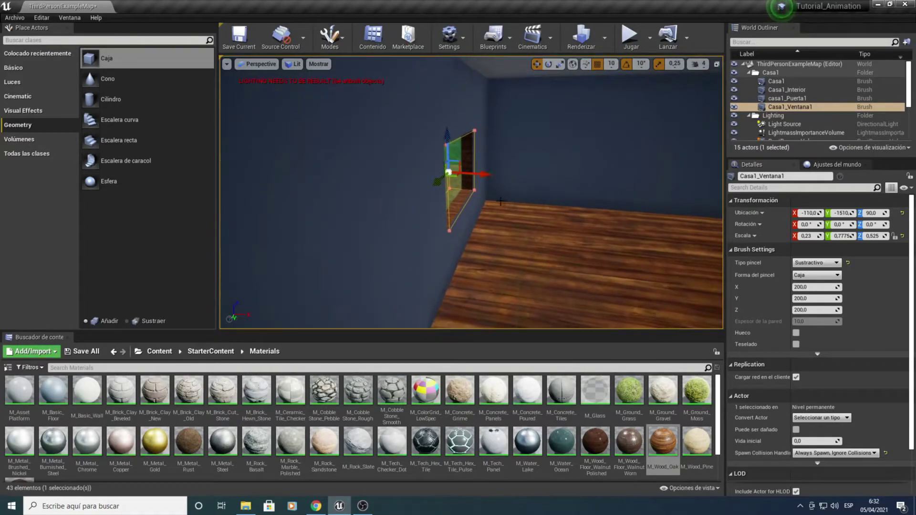
pyautogui.moveTo(489, 176); pyautogui.dragTo(492, 175)
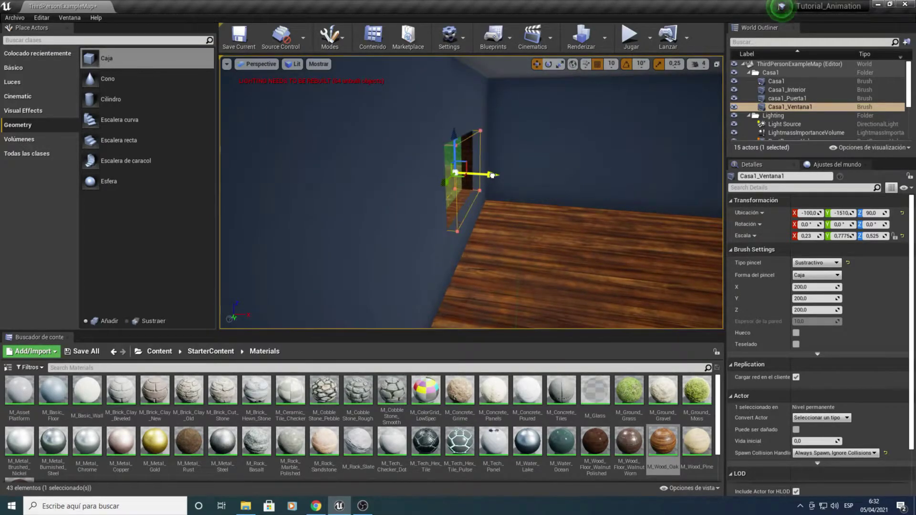
pyautogui.moveTo(438, 200); pyautogui.dragTo(427, 205, button='right')
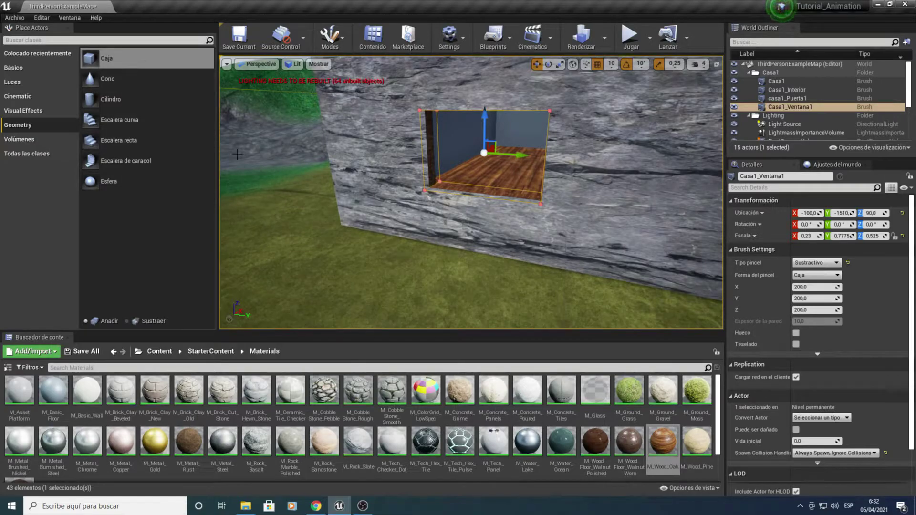
# Place a new box brush, narrow and shorten it, and move it up to the stone wall.
pyautogui.click(485, 210)
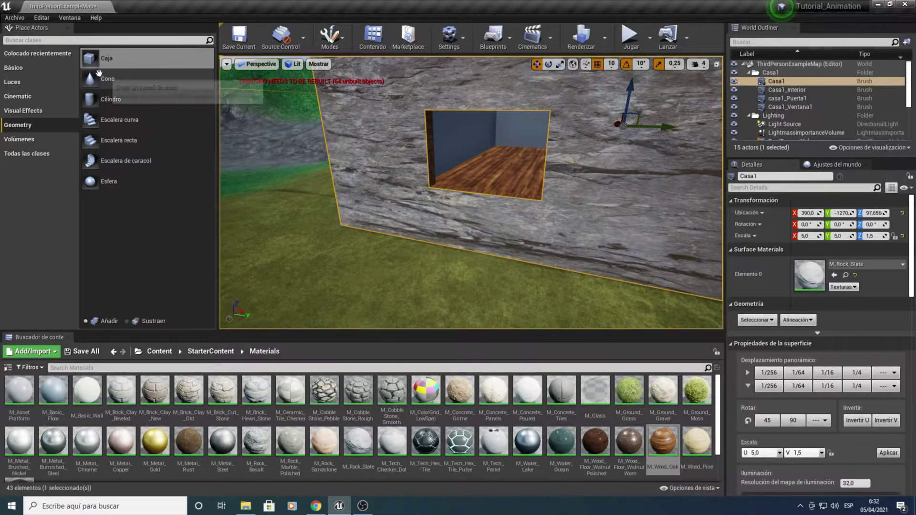
pyautogui.moveTo(97, 68); pyautogui.dragTo(378, 224)
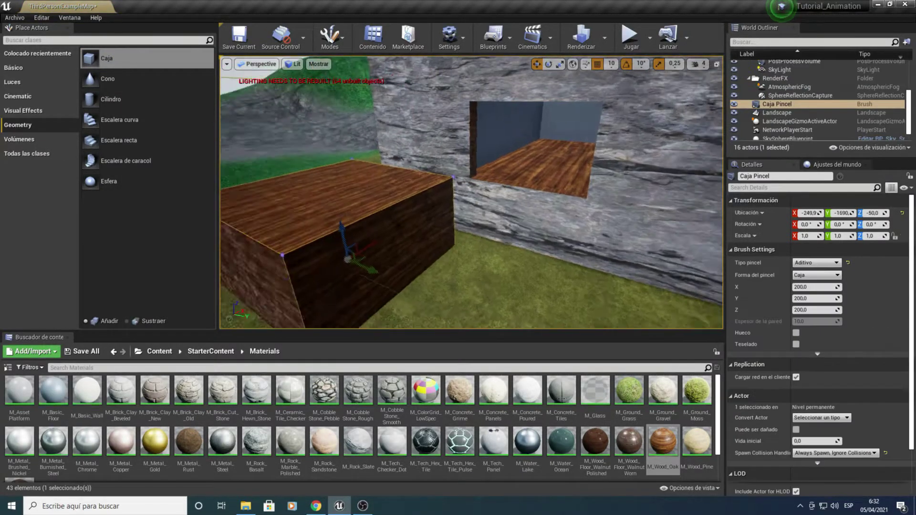
pyautogui.moveTo(378, 224); pyautogui.dragTo(378, 224, button='right')
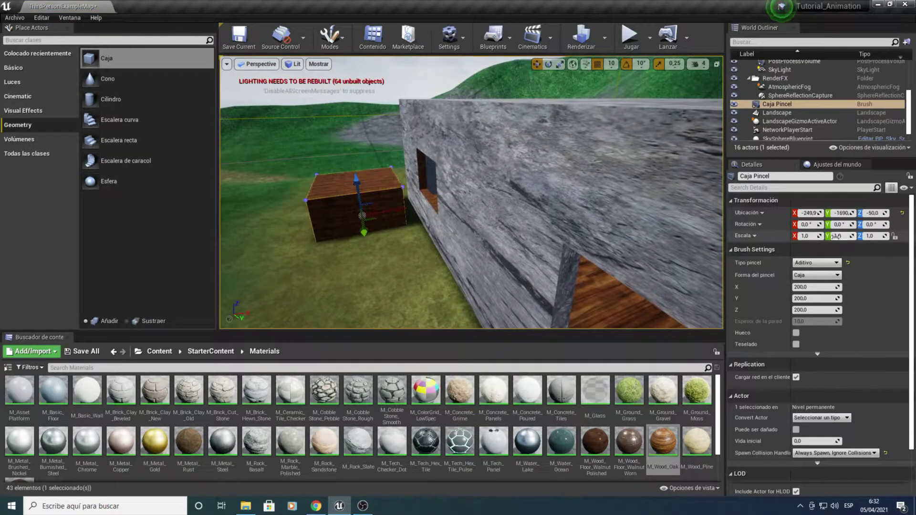
pyautogui.moveTo(811, 235)
pyautogui.mouseDown()
pyautogui.moveTo(783, 235)
pyautogui.moveTo(843, 237)
pyautogui.mouseUp()
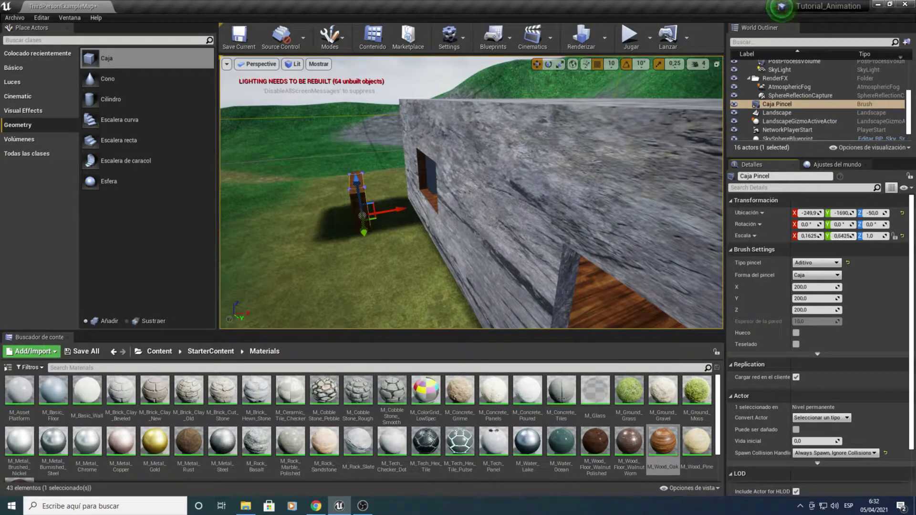
pyautogui.press('f')
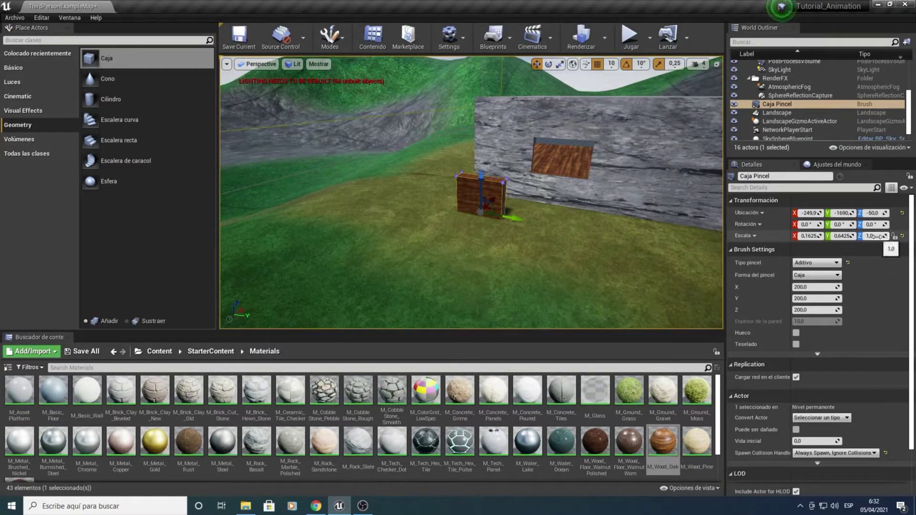
pyautogui.moveTo(878, 236); pyautogui.dragTo(862, 236)
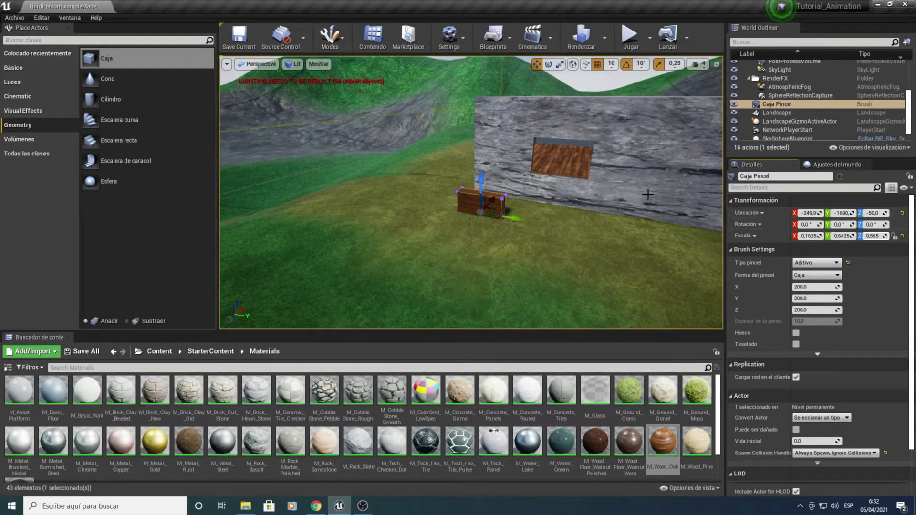
pyautogui.moveTo(497, 191)
pyautogui.mouseDown()
pyautogui.moveTo(620, 185)
pyautogui.moveTo(513, 247)
pyautogui.mouseUp()
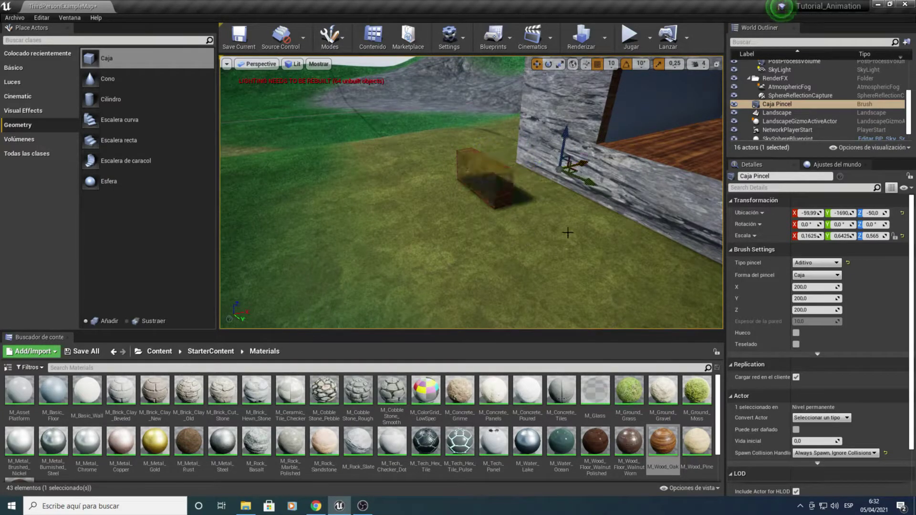
pyautogui.moveTo(543, 191)
pyautogui.mouseDown()
pyautogui.moveTo(497, 300)
pyautogui.moveTo(563, 286)
pyautogui.moveTo(590, 246)
pyautogui.moveTo(526, 266)
pyautogui.mouseUp()
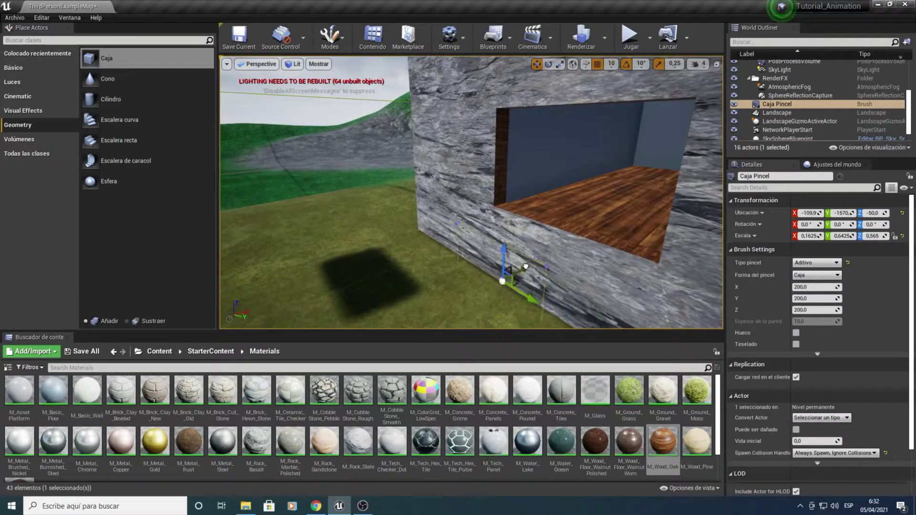
pyautogui.moveTo(496, 296); pyautogui.dragTo(573, 268)
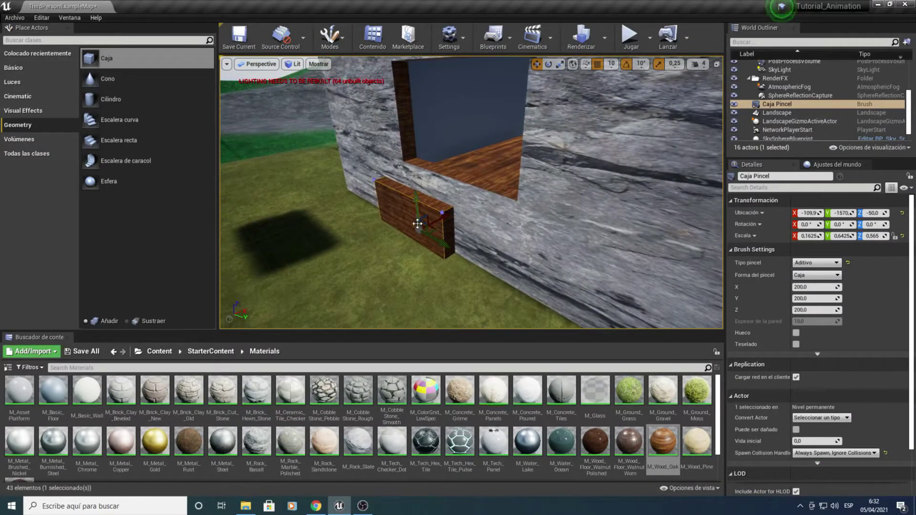
# Scale the brush to 0.1625 × 0.79 × 0.2075 and slide it beneath the window at Z 17.
pyautogui.moveTo(443, 217); pyautogui.dragTo(430, 223)
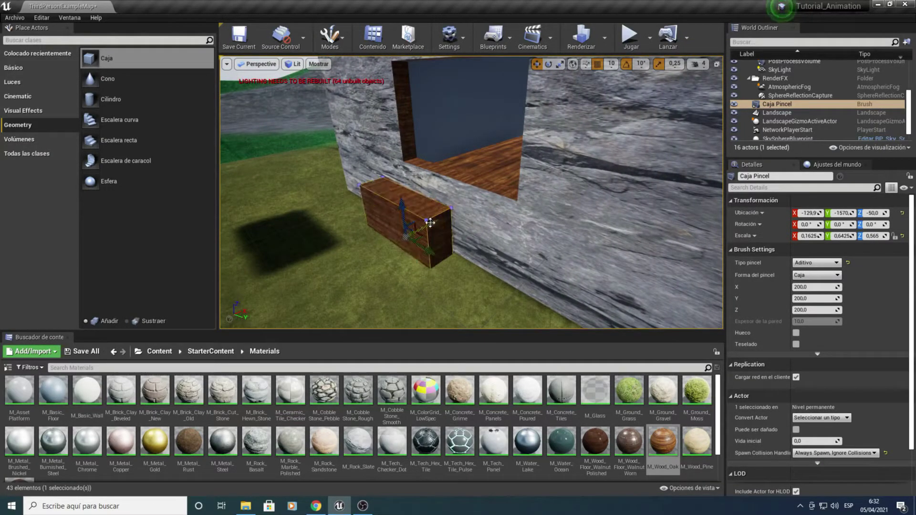
pyautogui.moveTo(433, 225); pyautogui.dragTo(433, 225, button='right')
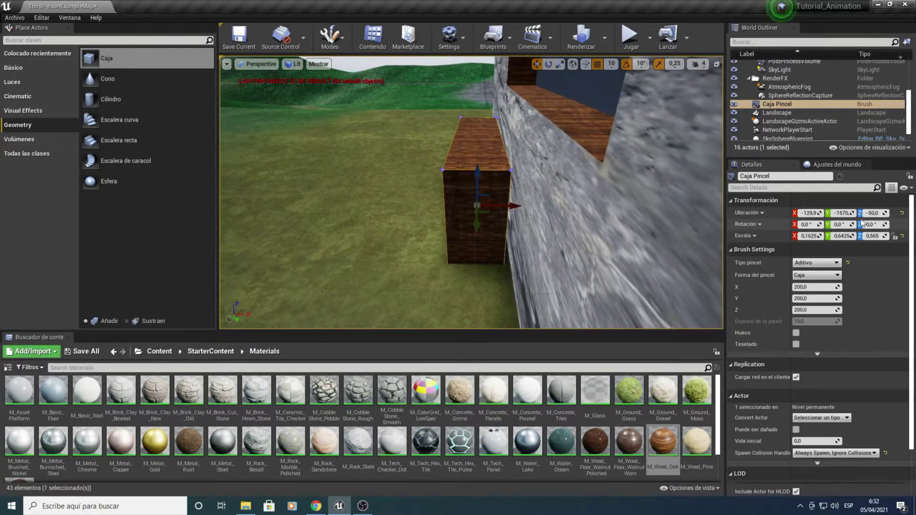
pyautogui.moveTo(839, 214); pyautogui.dragTo(833, 215)
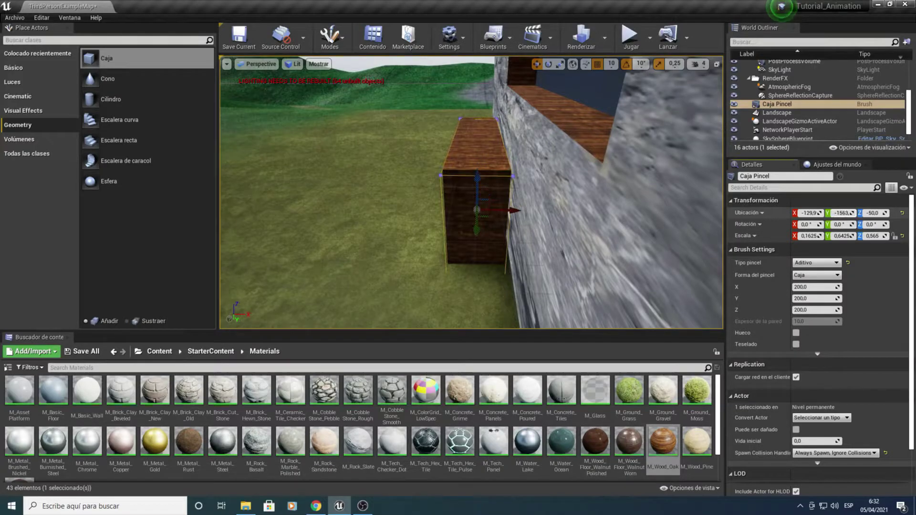
pyautogui.hotkey('ctrl', 'z')
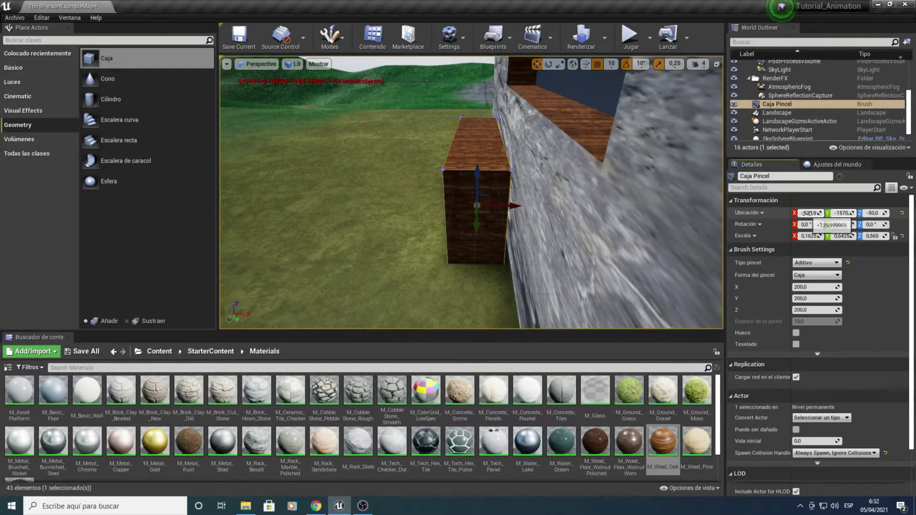
pyautogui.hotkey('ctrl', 'z')
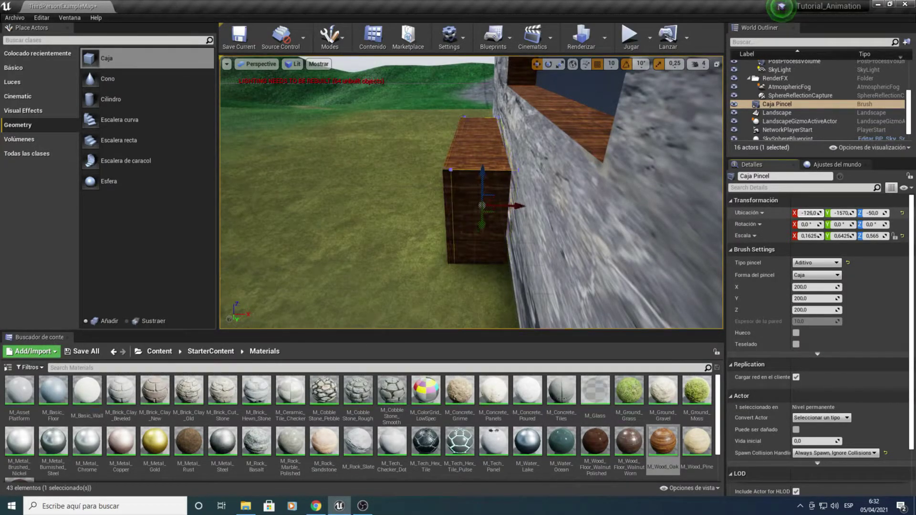
pyautogui.keyDown('alt'); pyautogui.moveTo(626, 175); pyautogui.dragTo(582, 184); pyautogui.keyUp('alt')
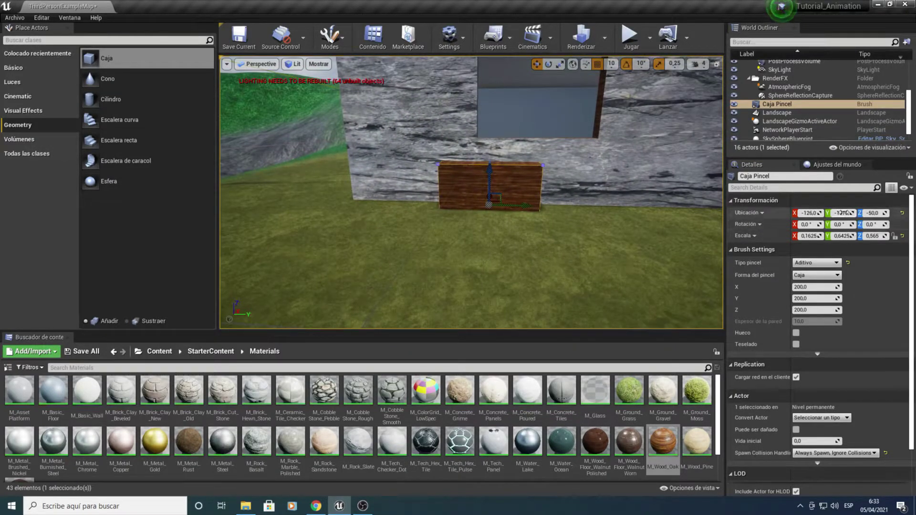
pyautogui.moveTo(842, 213); pyautogui.dragTo(858, 213)
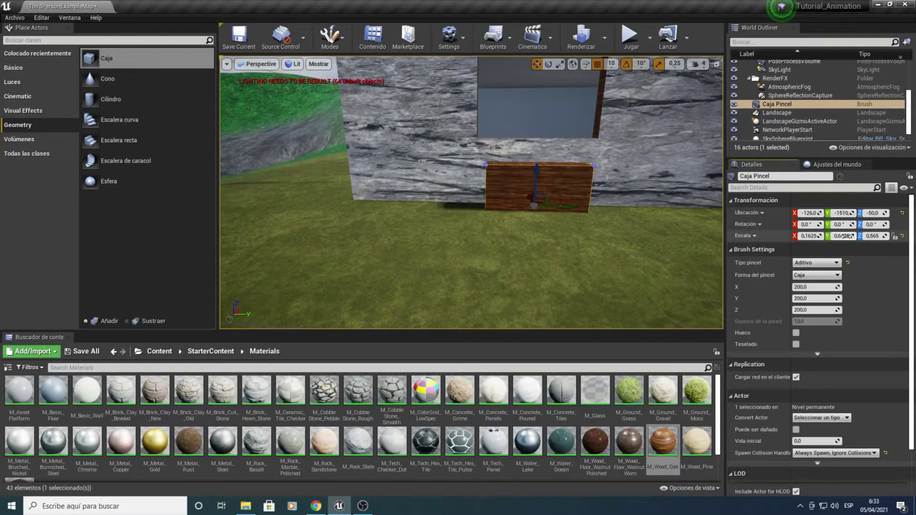
pyautogui.moveTo(842, 236); pyautogui.dragTo(859, 236)
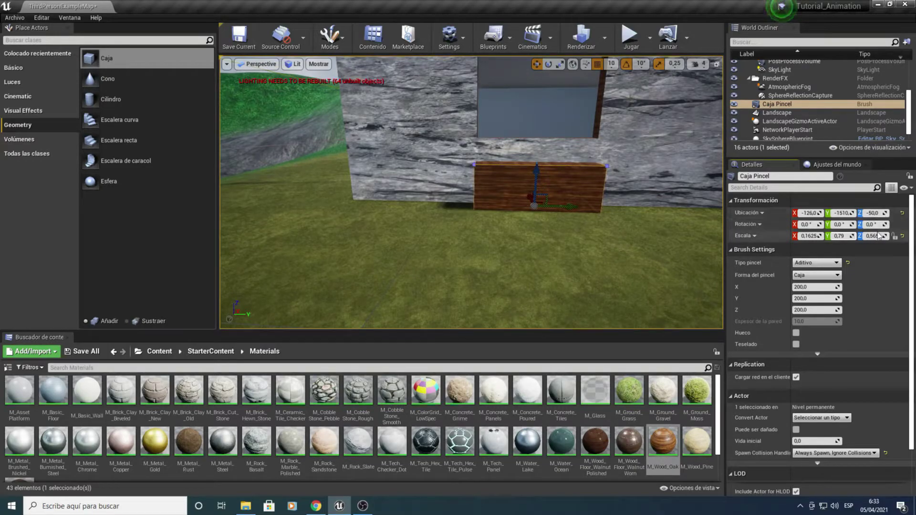
pyautogui.moveTo(878, 236)
pyautogui.mouseDown()
pyautogui.moveTo(866, 236)
pyautogui.moveTo(893, 213)
pyautogui.mouseUp()
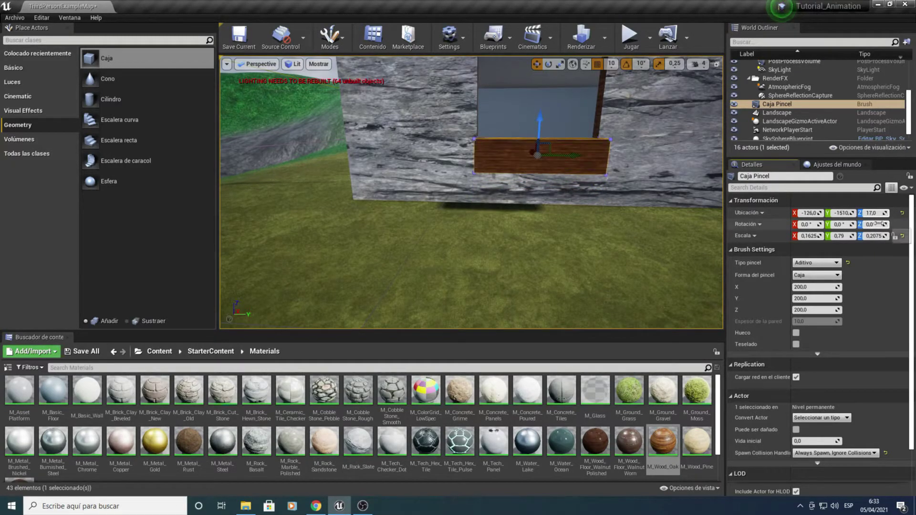
# Undo the width change, set the plank's scale to X 0.105 and Z 0.1175, and raise it to Z 26.
pyautogui.moveTo(526, 201); pyautogui.dragTo(191, 158)
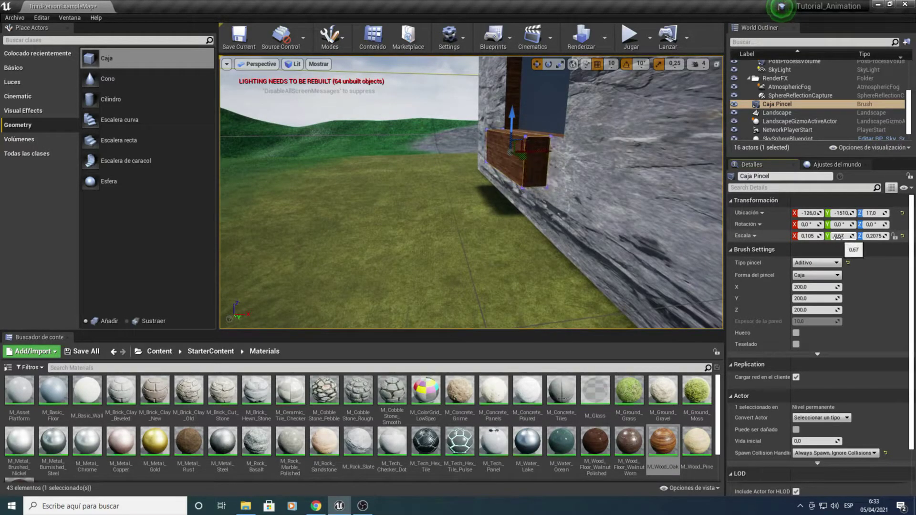
pyautogui.hotkey('ctrl', 'z')
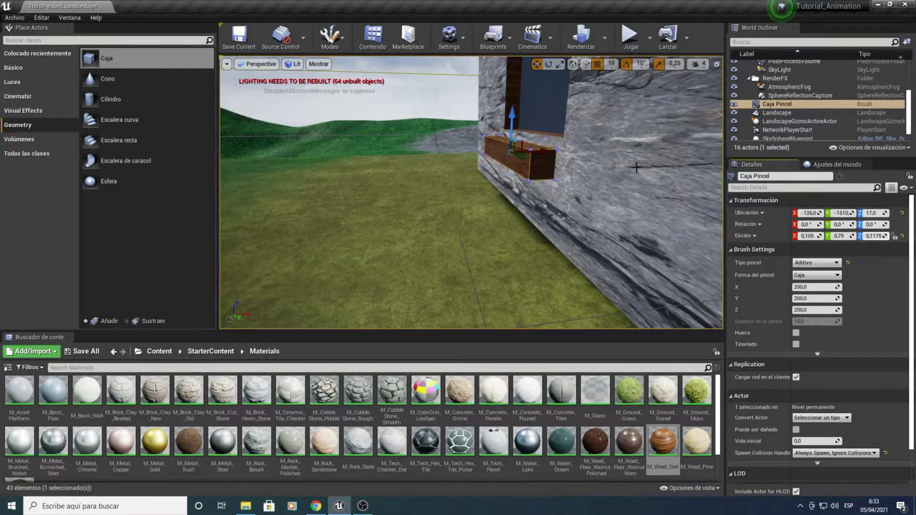
pyautogui.moveTo(595, 156); pyautogui.dragTo(603, 154)
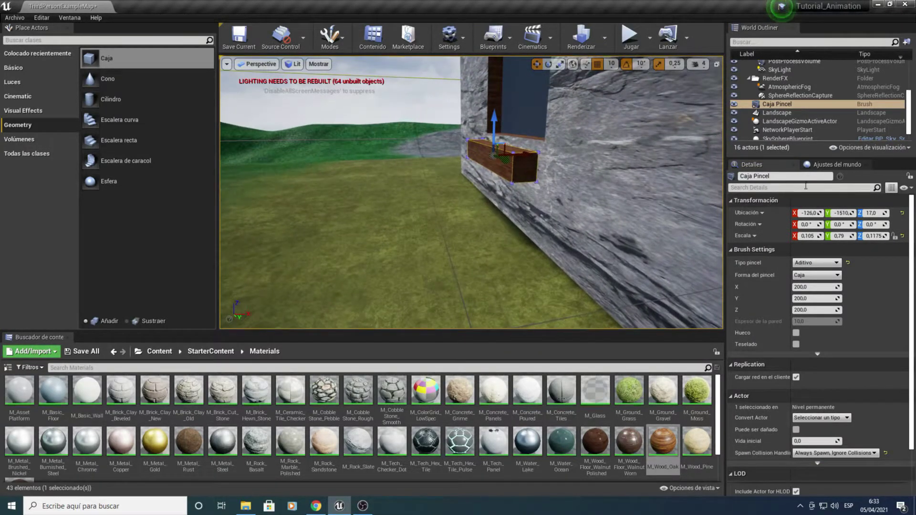
pyautogui.moveTo(878, 213); pyautogui.dragTo(880, 210)
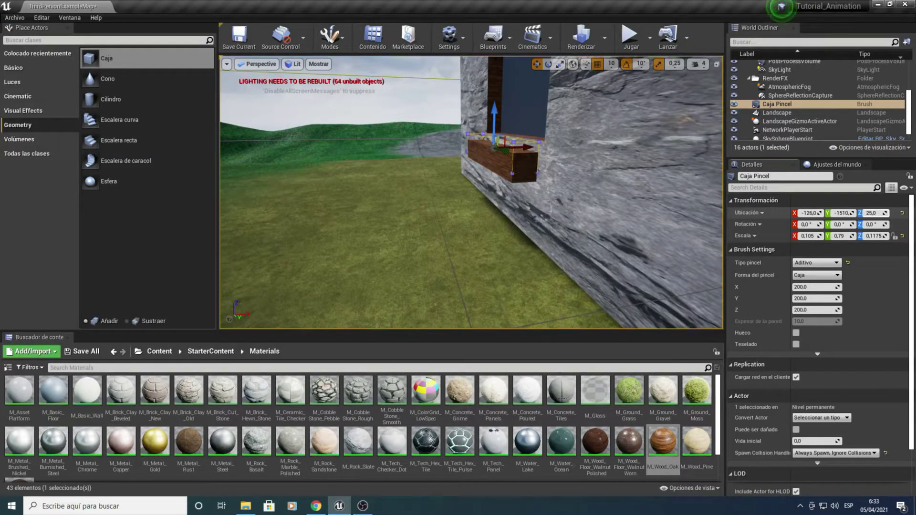
pyautogui.press('f')
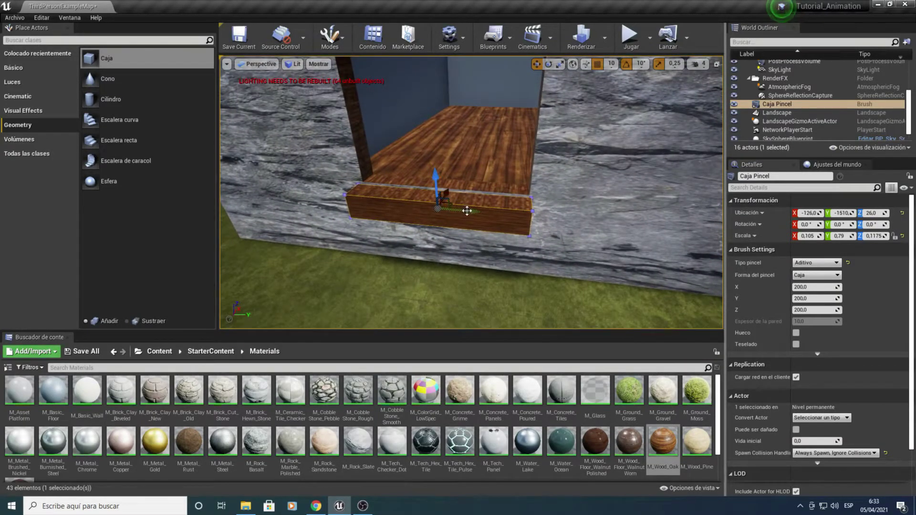
# Push the plank to X -116 so it sits snugly under the window.
pyautogui.moveTo(475, 211); pyautogui.dragTo(381, 210, button='middle')
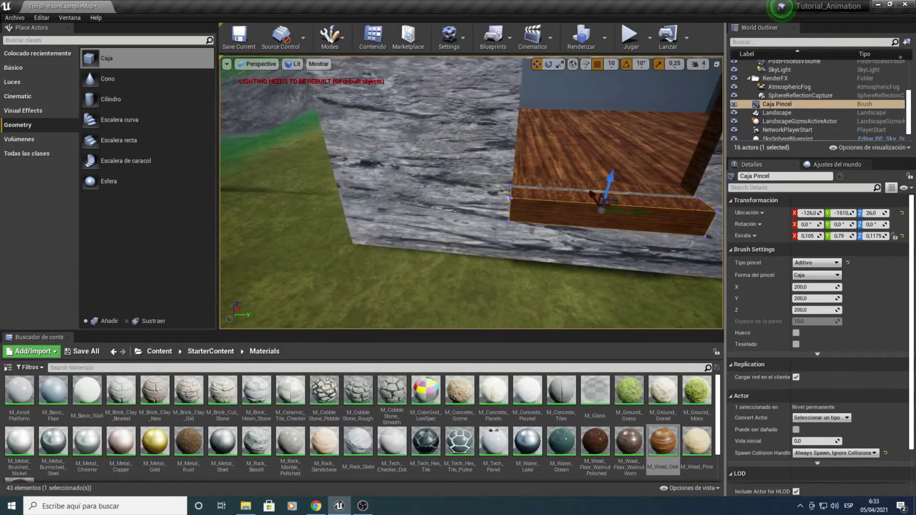
pyautogui.keyDown('alt'); pyautogui.moveTo(382, 210); pyautogui.dragTo(267, 205); pyautogui.keyUp('alt')
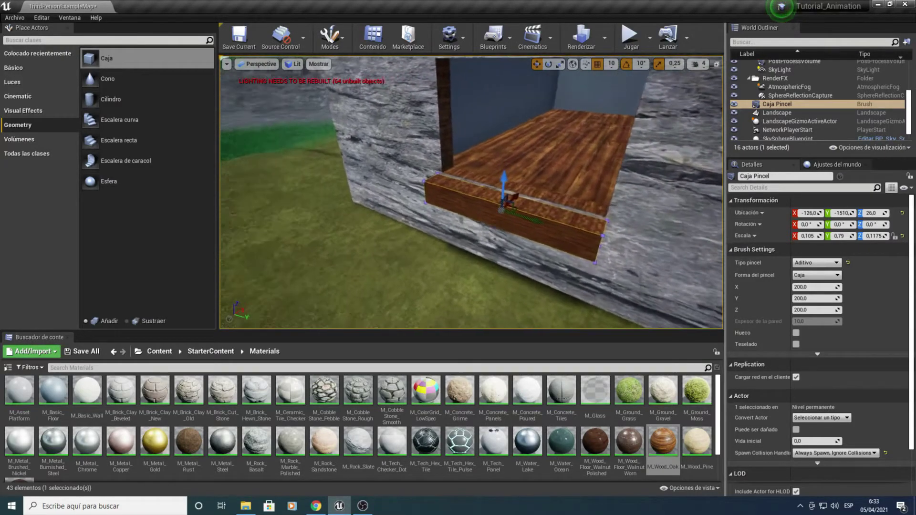
pyautogui.keyDown('alt'); pyautogui.moveTo(499, 145); pyautogui.dragTo(472, 143); pyautogui.keyUp('alt')
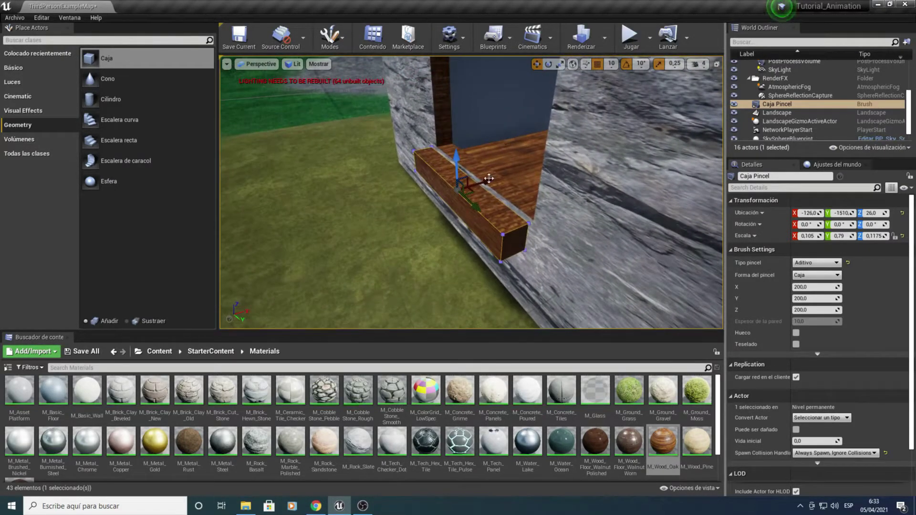
pyautogui.moveTo(493, 180); pyautogui.dragTo(494, 180)
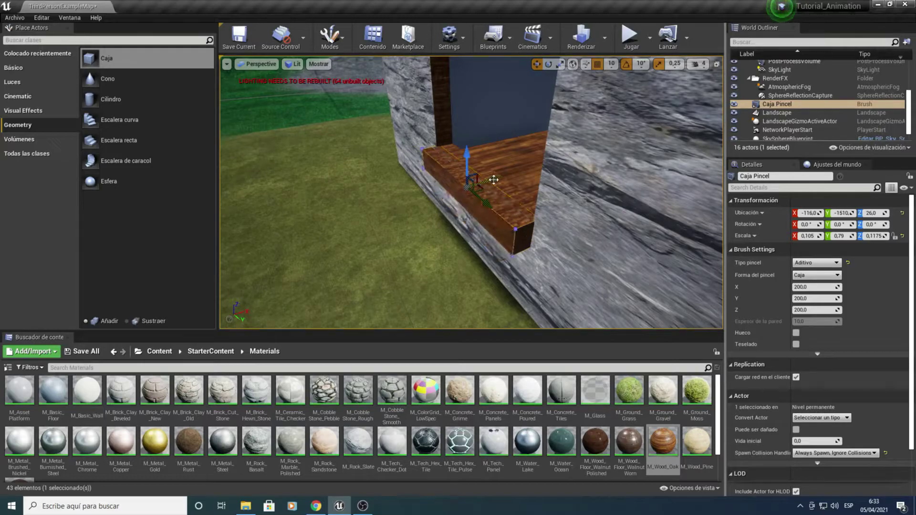
pyautogui.moveTo(443, 171); pyautogui.dragTo(430, 181, button='right')
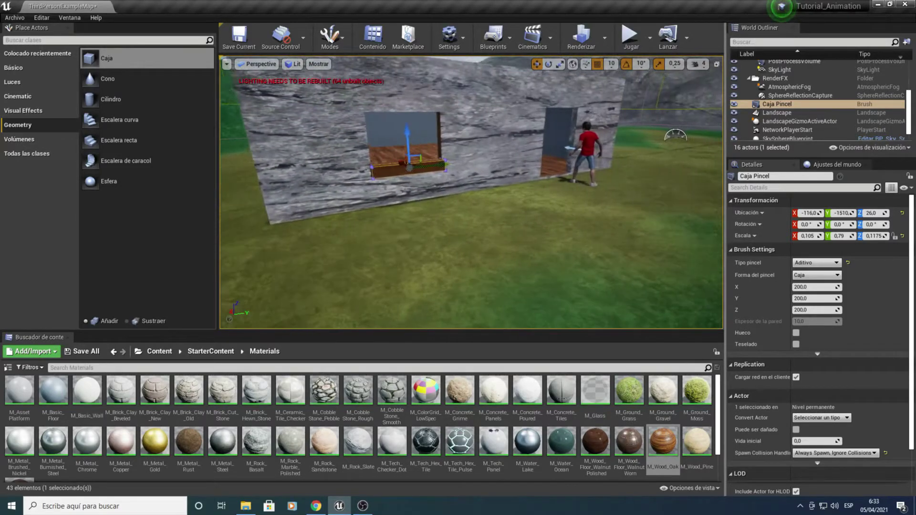
pyautogui.press('f')
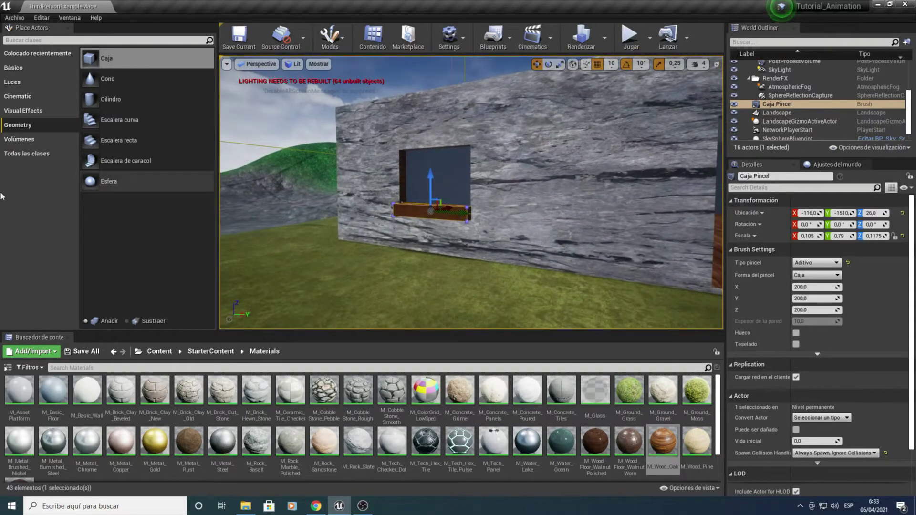
# Go back to the Content root and open StarterContent to list Architecture, Props, Shapes and other folders.
pyautogui.click(158, 353)
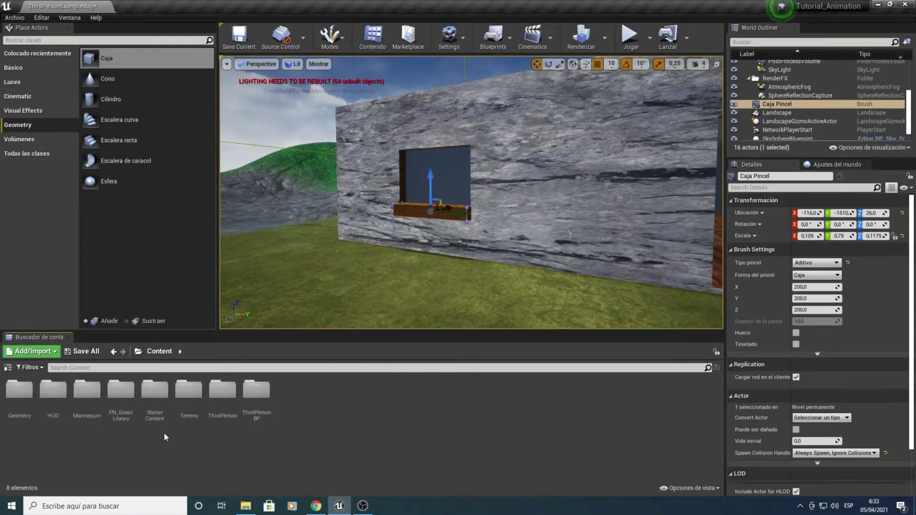
pyautogui.doubleClick(155, 390)
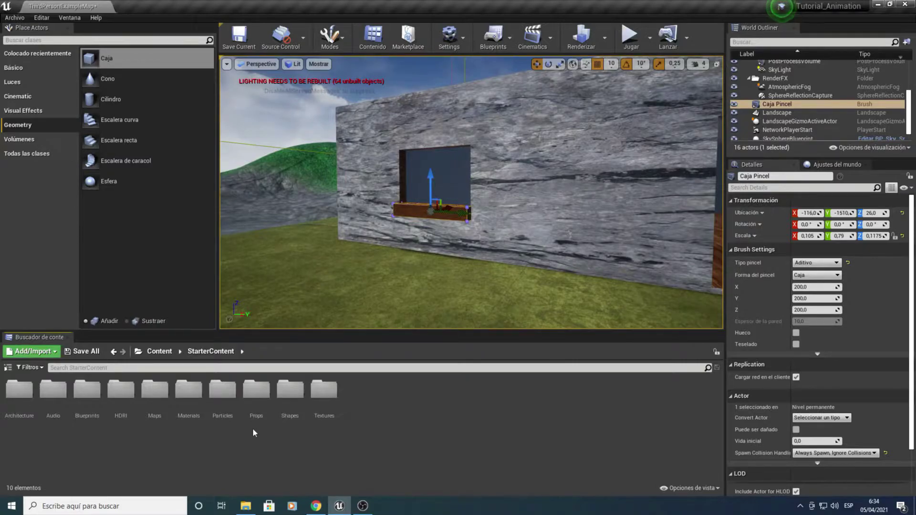
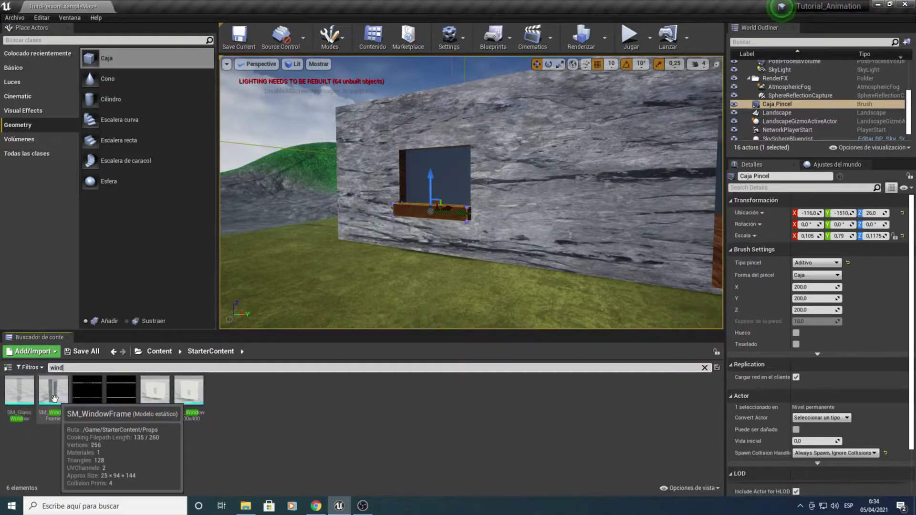
# Place SM_WindowFrame in the level, raise it up the wall and widen it over the opening.
pyautogui.moveTo(53, 394)
pyautogui.mouseDown()
pyautogui.moveTo(238, 388)
pyautogui.moveTo(446, 205)
pyautogui.mouseUp()
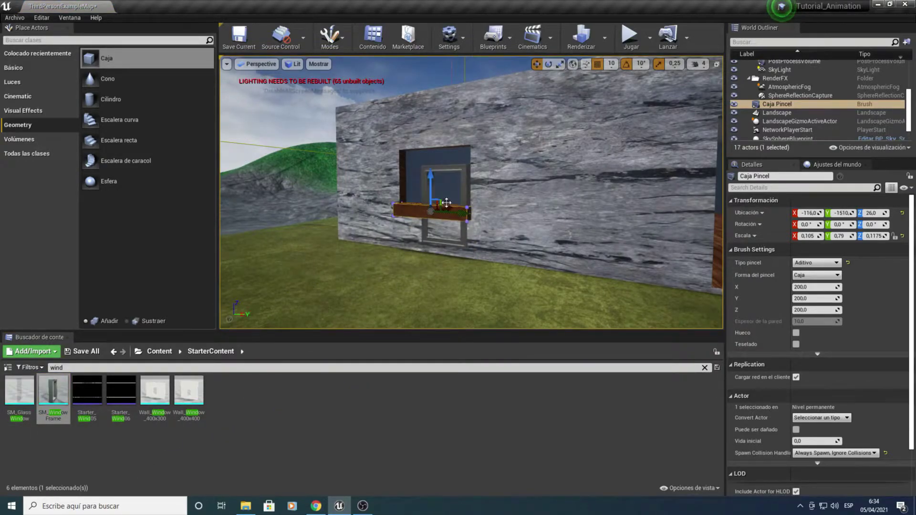
pyautogui.moveTo(447, 203); pyautogui.dragTo(497, 238, button='right')
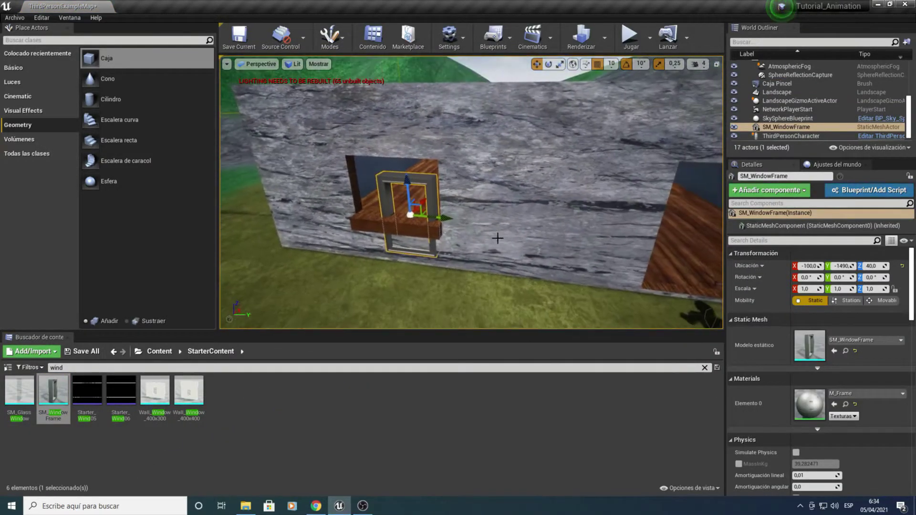
pyautogui.moveTo(406, 179); pyautogui.dragTo(400, 154)
pyautogui.moveTo(401, 159); pyautogui.dragTo(518, 234, button='right')
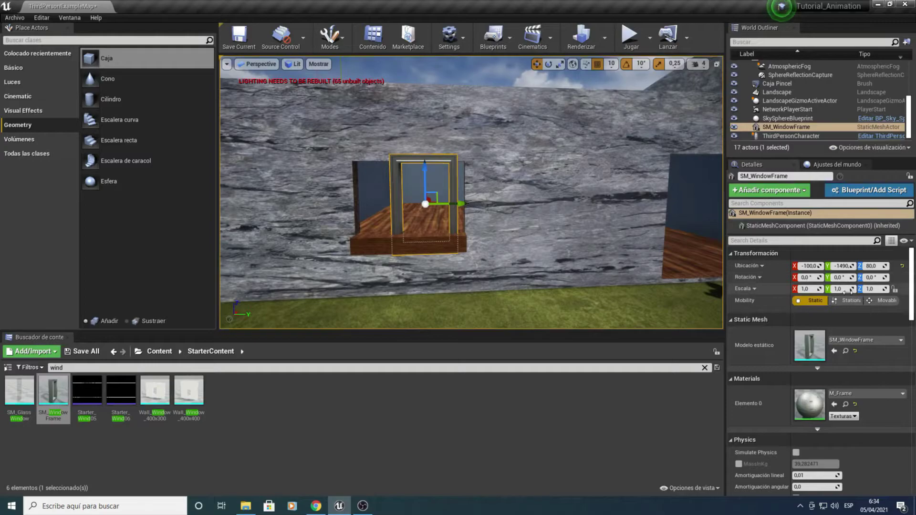
pyautogui.moveTo(846, 290); pyautogui.dragTo(888, 289)
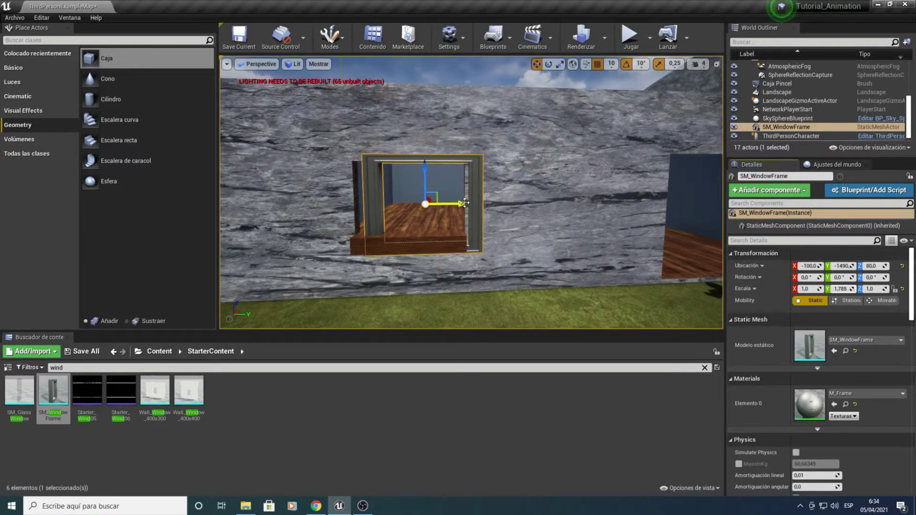
pyautogui.moveTo(461, 204); pyautogui.dragTo(444, 204)
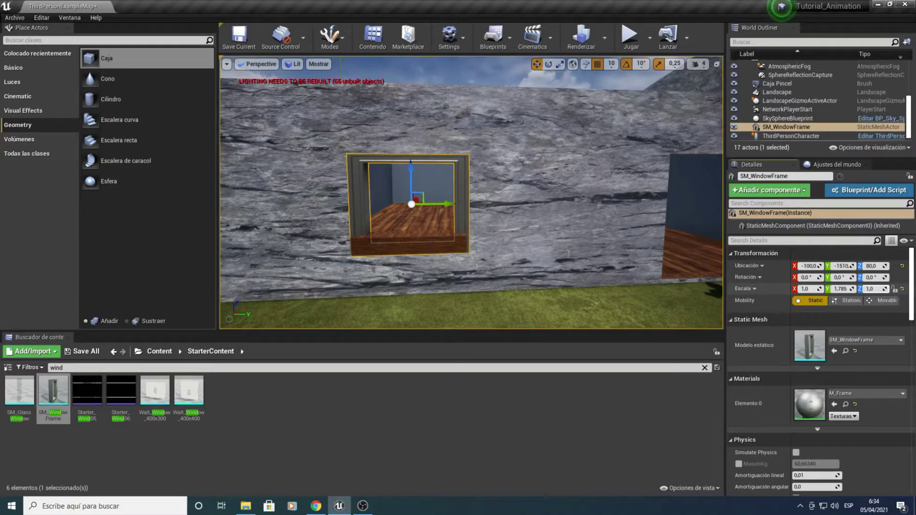
# Shorten the frame, lift it to height 90 and set it deeper into the wall.
pyautogui.moveTo(871, 289); pyautogui.dragTo(861, 289)
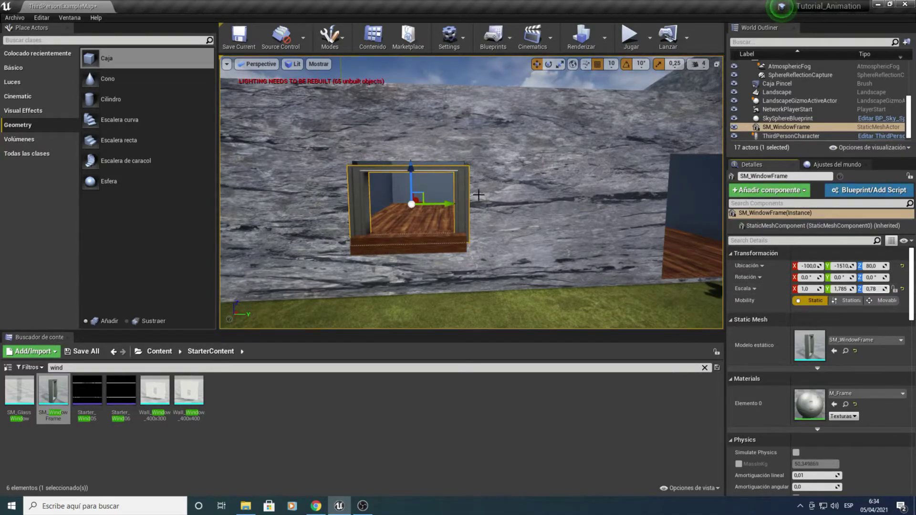
pyautogui.moveTo(872, 265); pyautogui.dragTo(884, 266)
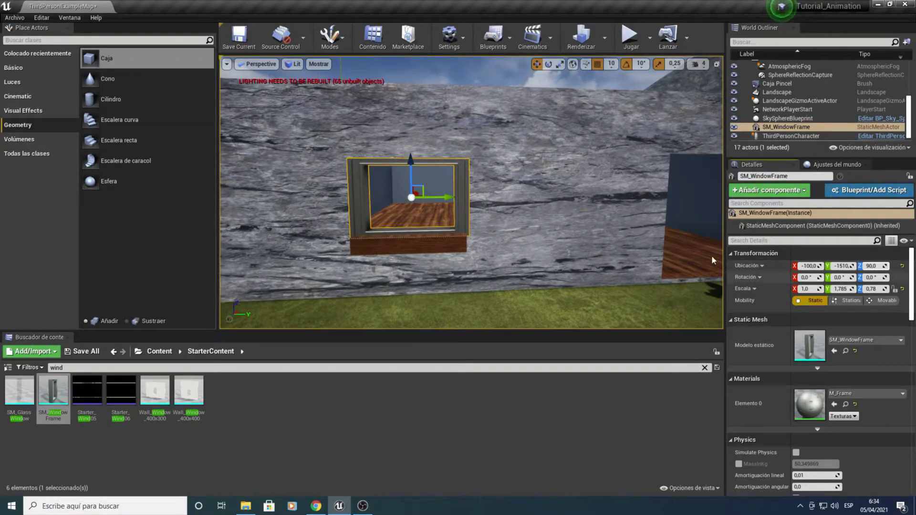
pyautogui.moveTo(472, 191)
pyautogui.mouseDown(button='right')
pyautogui.moveTo(482, 190)
pyautogui.moveTo(464, 193)
pyautogui.mouseUp(button='right')
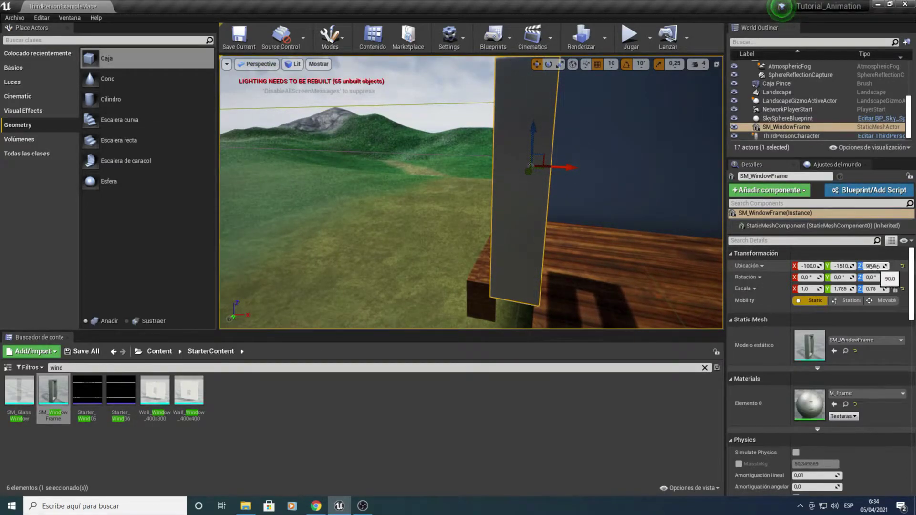
pyautogui.moveTo(458, 191); pyautogui.dragTo(478, 191, button='right')
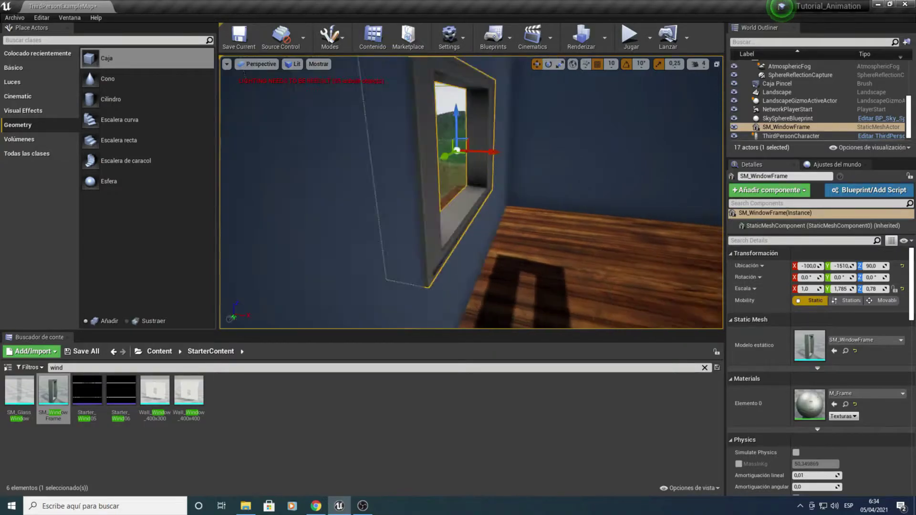
pyautogui.moveTo(694, 245); pyautogui.dragTo(694, 244, button='right')
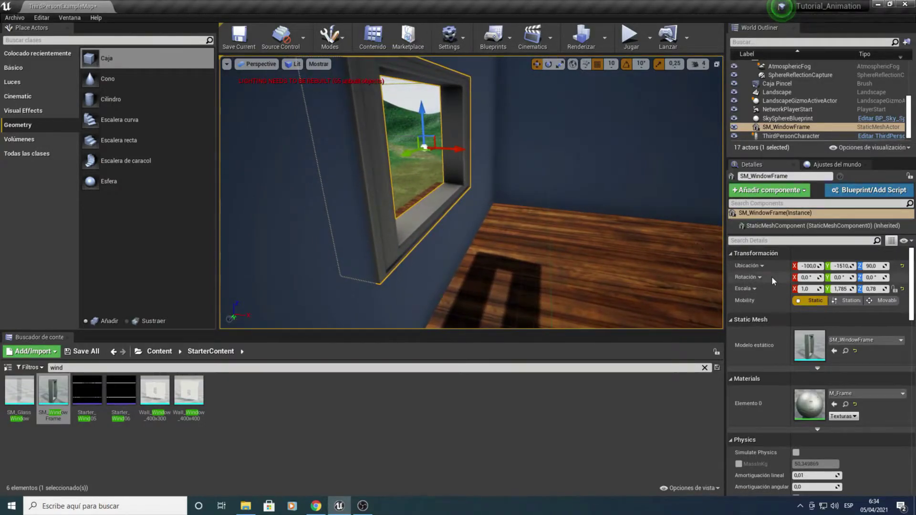
pyautogui.moveTo(810, 266); pyautogui.dragTo(803, 266)
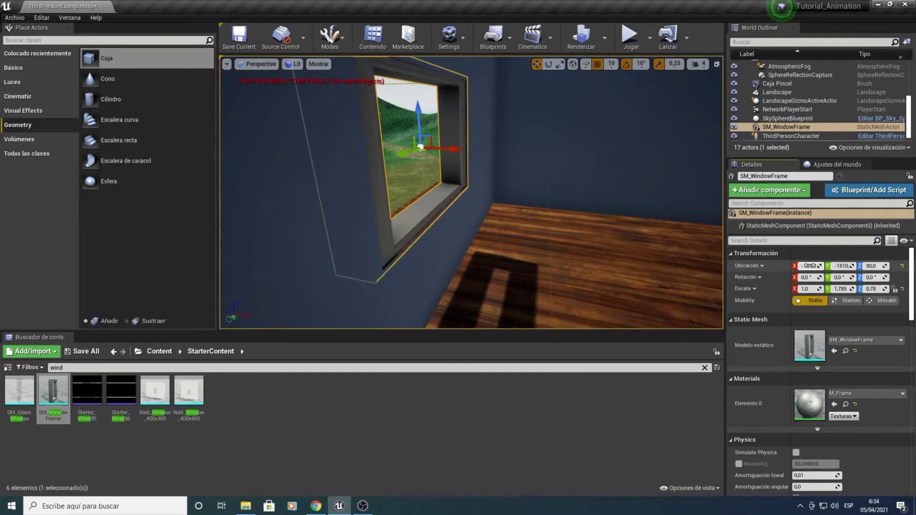
pyautogui.moveTo(804, 266); pyautogui.dragTo(804, 266)
pyautogui.moveTo(472, 193); pyautogui.dragTo(634, 219, button='right')
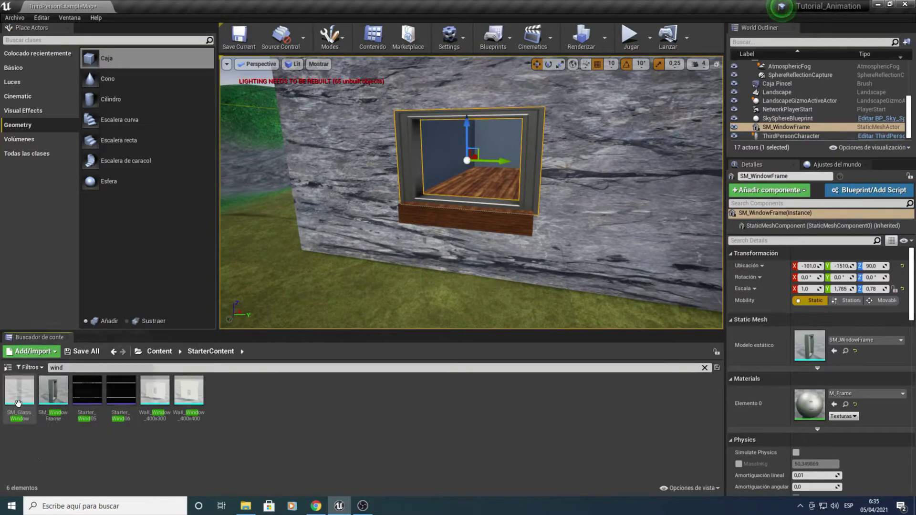
# Add SM_GlassWindow to the level and line it up centred within the window frame.
pyautogui.moveTo(19, 390); pyautogui.dragTo(324, 229)
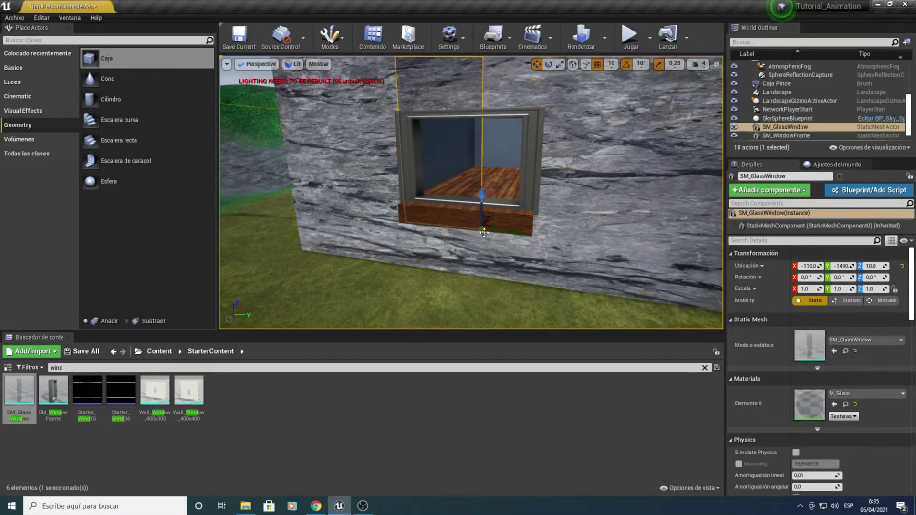
pyautogui.moveTo(483, 232)
pyautogui.mouseDown(button='right')
pyautogui.moveTo(525, 234)
pyautogui.moveTo(477, 234)
pyautogui.mouseUp(button='right')
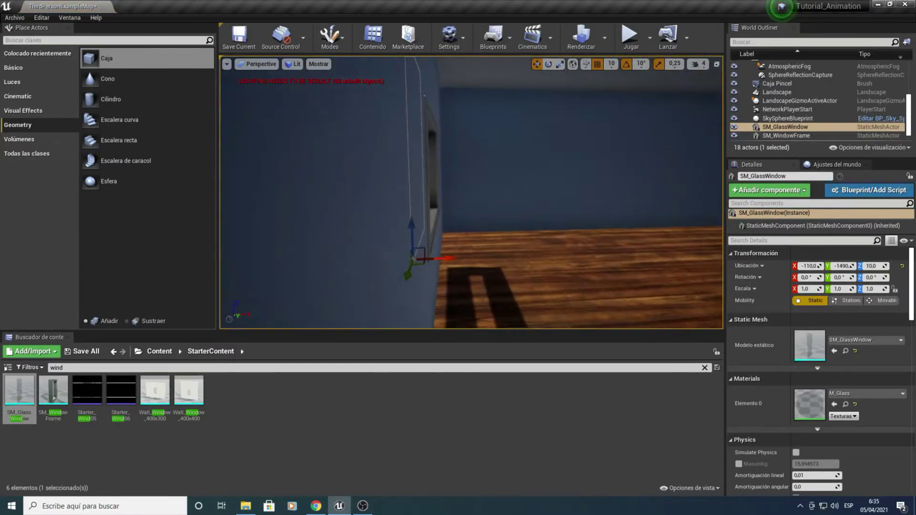
pyautogui.moveTo(455, 260); pyautogui.dragTo(460, 259)
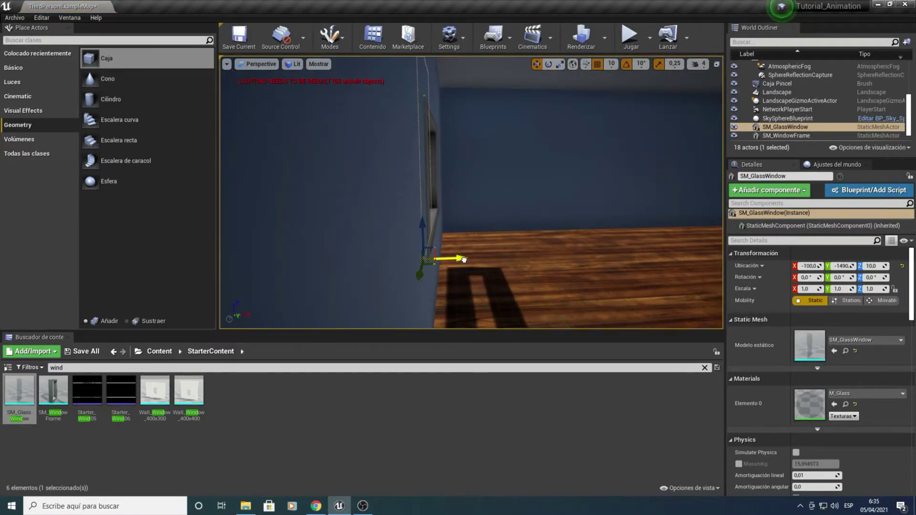
pyautogui.moveTo(508, 193)
pyautogui.mouseDown(button='right')
pyautogui.moveTo(497, 191)
pyautogui.moveTo(506, 193)
pyautogui.moveTo(476, 266)
pyautogui.mouseUp(button='right')
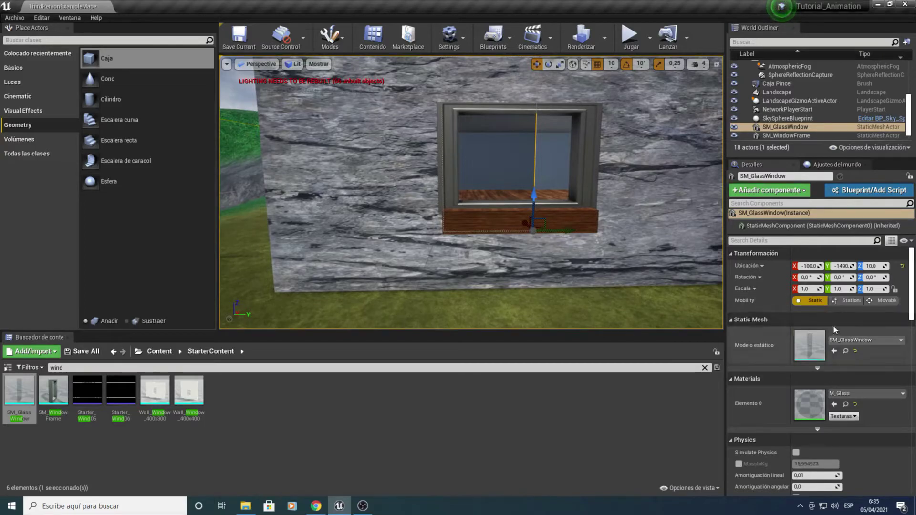
pyautogui.moveTo(843, 289); pyautogui.dragTo(860, 289)
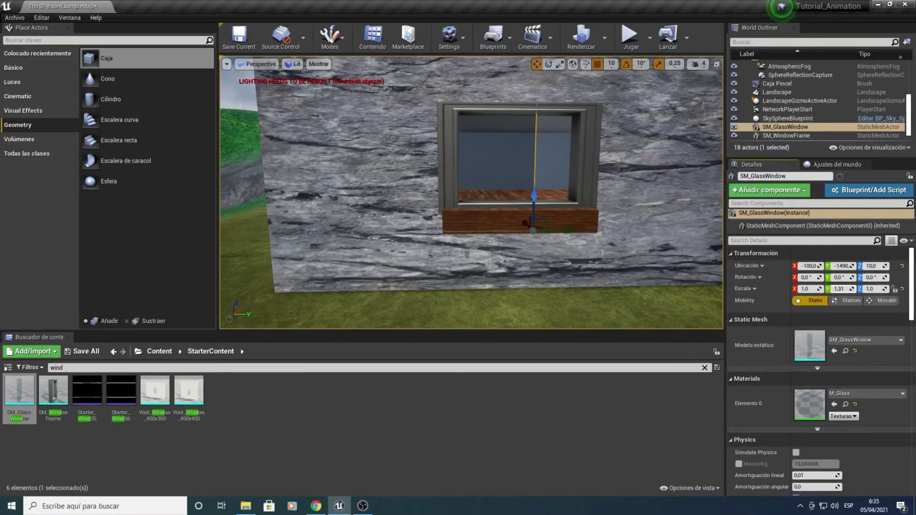
pyautogui.moveTo(564, 231); pyautogui.dragTo(617, 234)
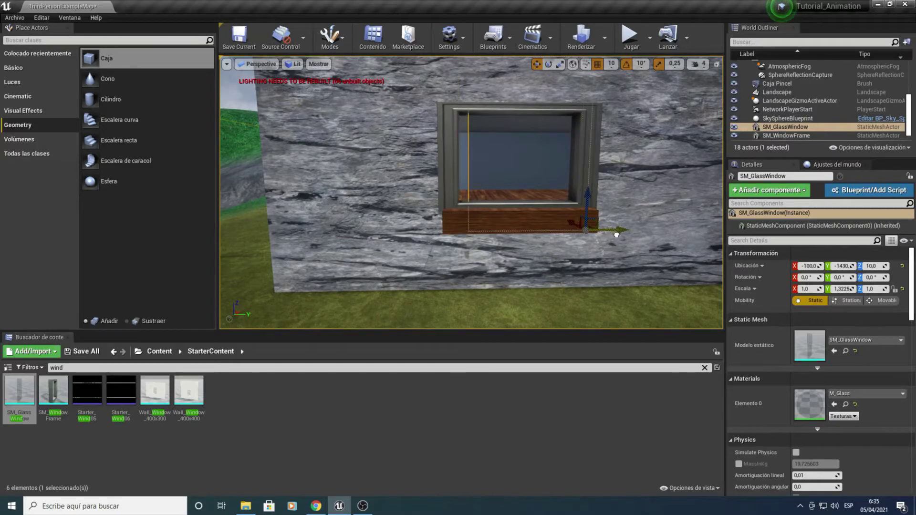
# Size the glass to scale 1.0, 1.5175, 0.5875 and raise it to height 28.
pyautogui.click(843, 288)
pyautogui.write('1,41')
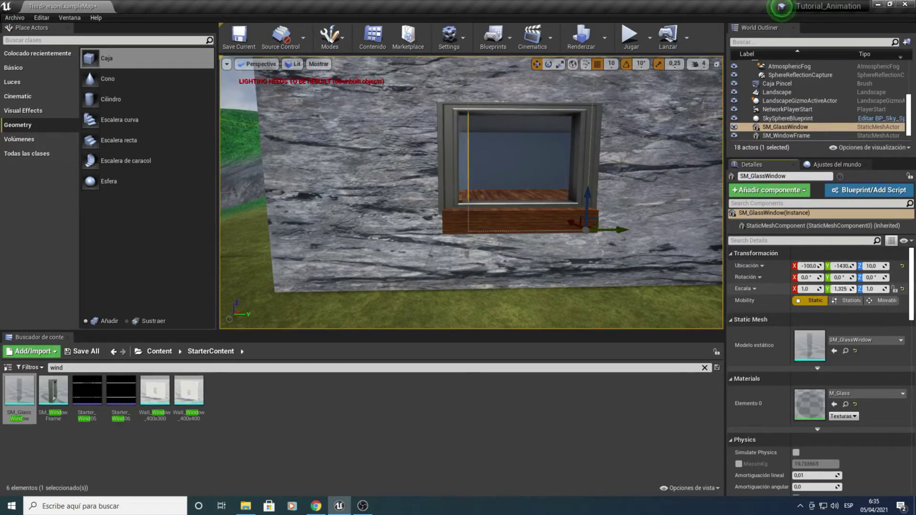
pyautogui.press('Return')
pyautogui.moveTo(839, 289); pyautogui.dragTo(847, 289)
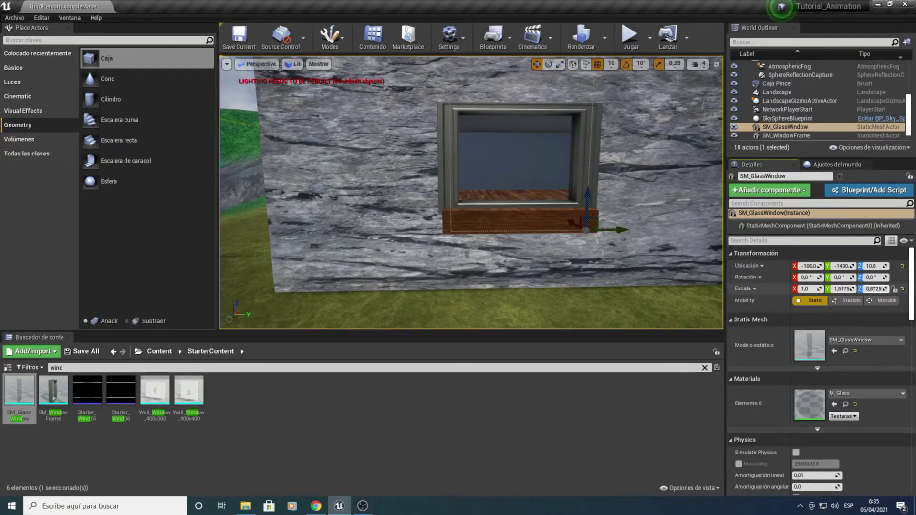
pyautogui.moveTo(871, 289); pyautogui.dragTo(864, 289)
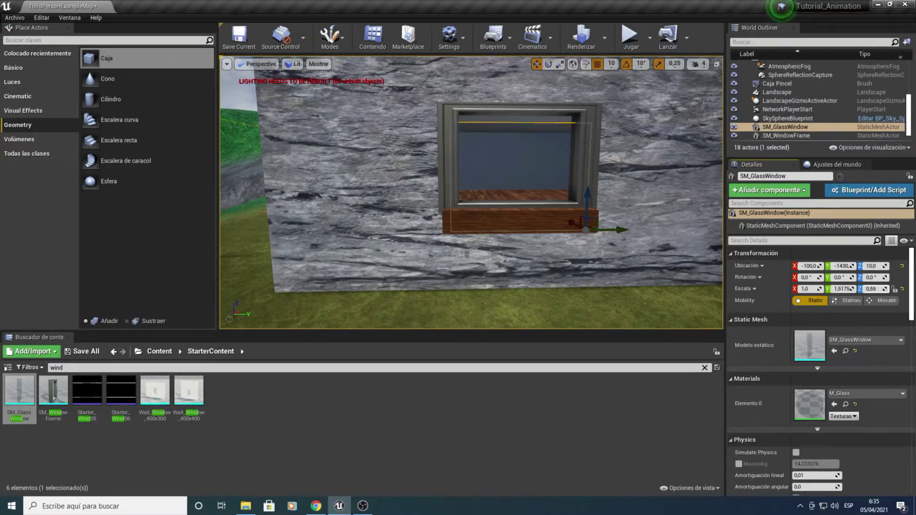
pyautogui.moveTo(872, 266); pyautogui.dragTo(883, 266)
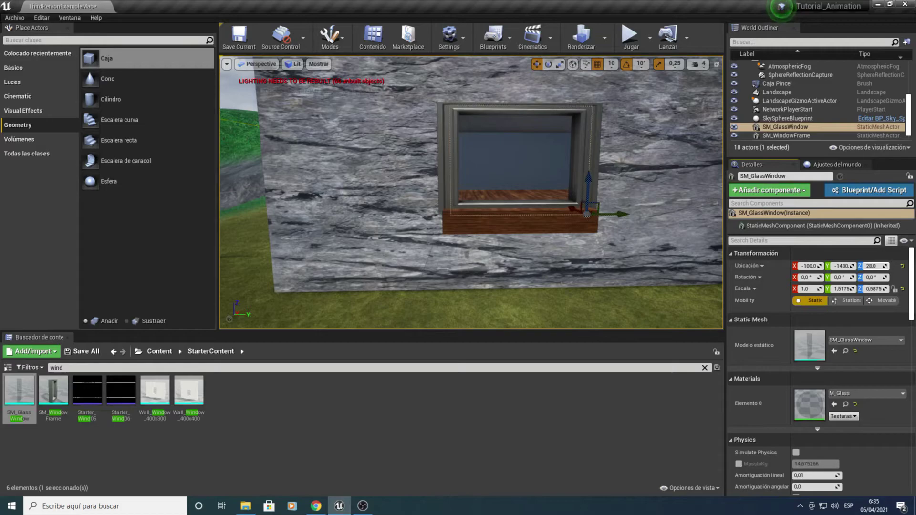
pyautogui.moveTo(485, 240); pyautogui.dragTo(525, 229, button='right')
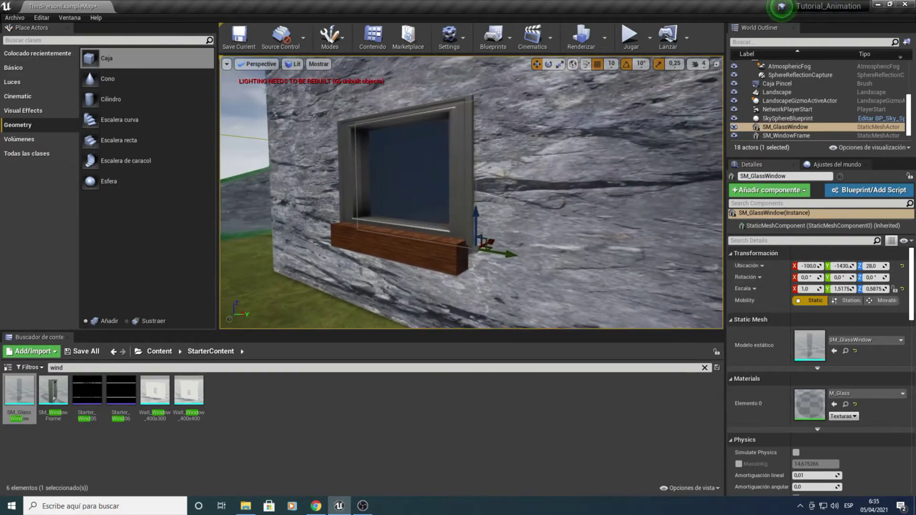
# Play the level, run the character into the room and along the walls, then stop.
pyautogui.click(637, 40)
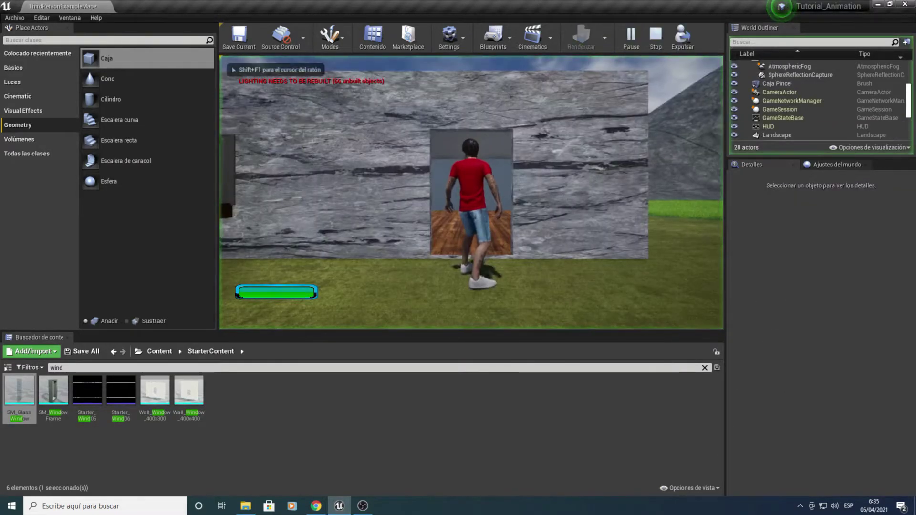
pyautogui.press('w')
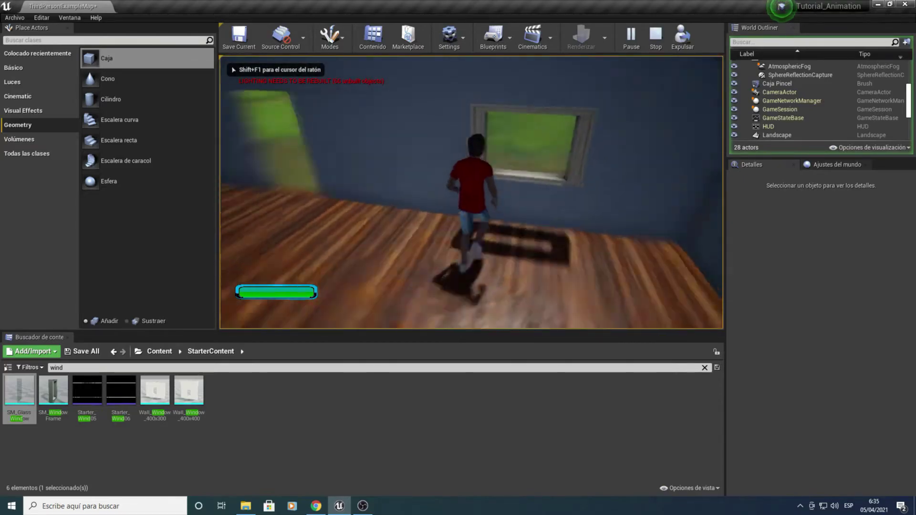
pyautogui.press('a')
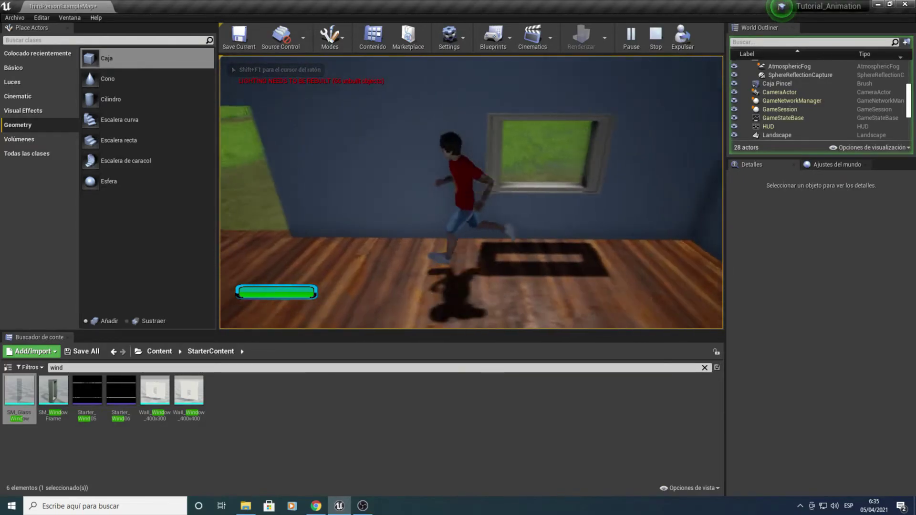
pyautogui.press('w')
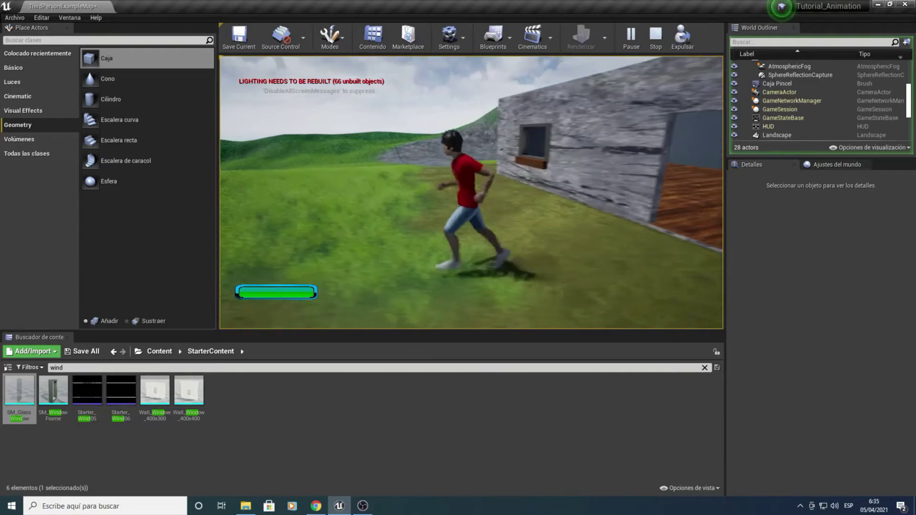
pyautogui.press('d')
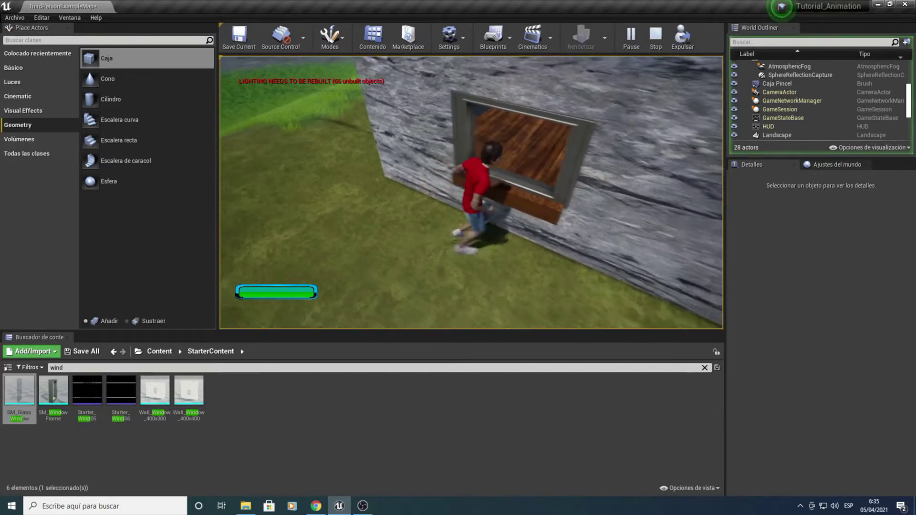
pyautogui.press('a')
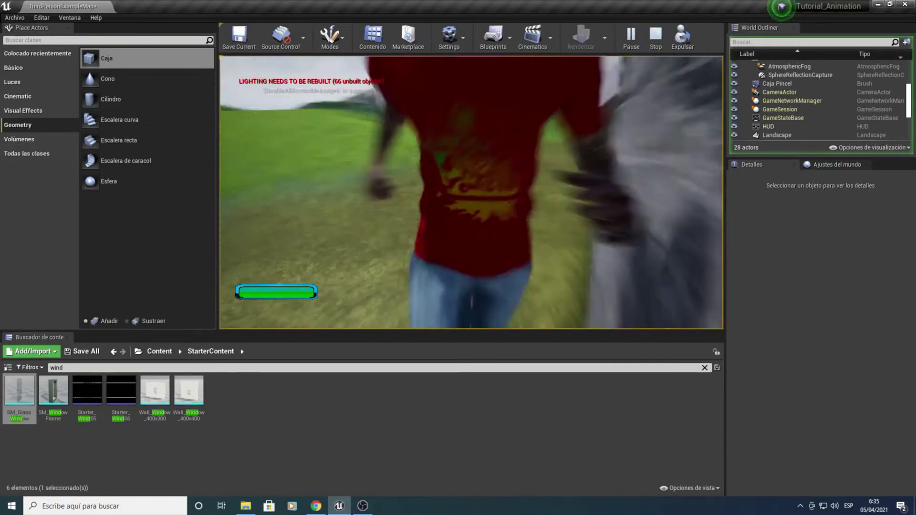
pyautogui.press('Escape')
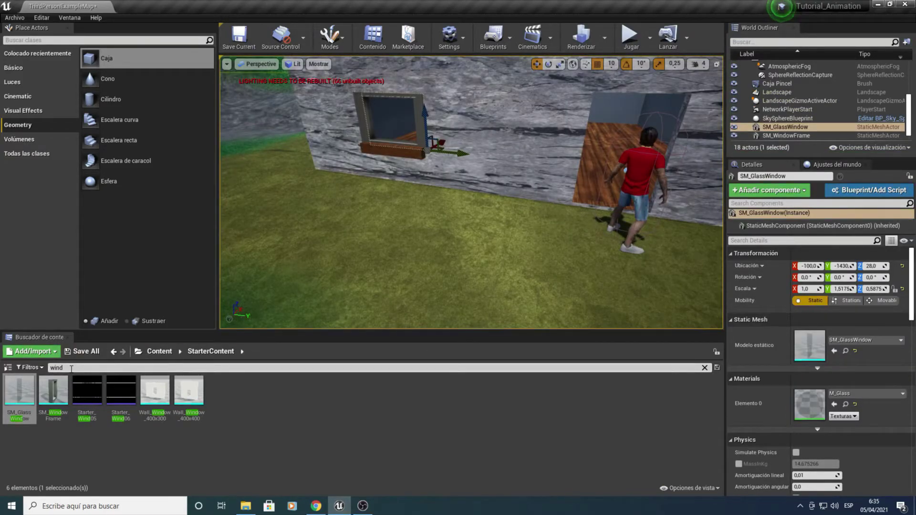
# Search for 'door', place SM_DoorFrame beside the window and move the character out of the doorway.
pyautogui.write('door')
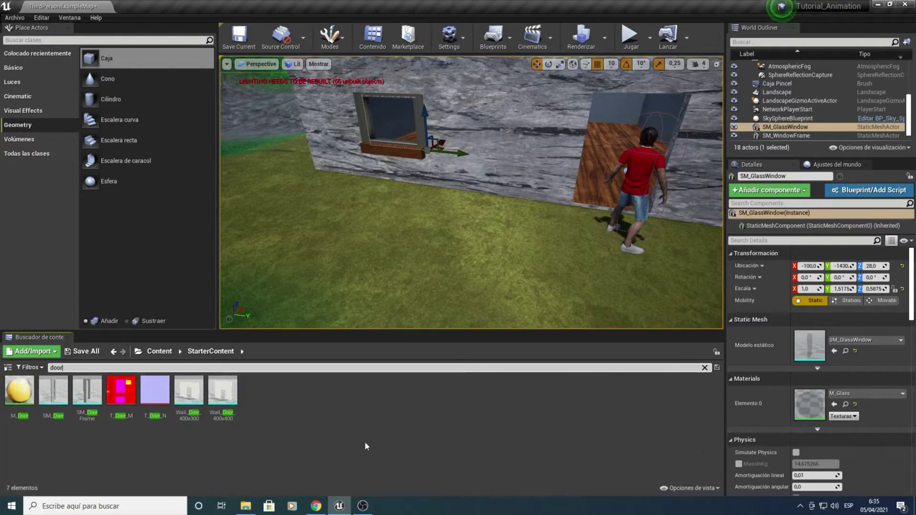
pyautogui.moveTo(87, 390)
pyautogui.mouseDown()
pyautogui.moveTo(600, 196)
pyautogui.moveTo(603, 209)
pyautogui.mouseUp()
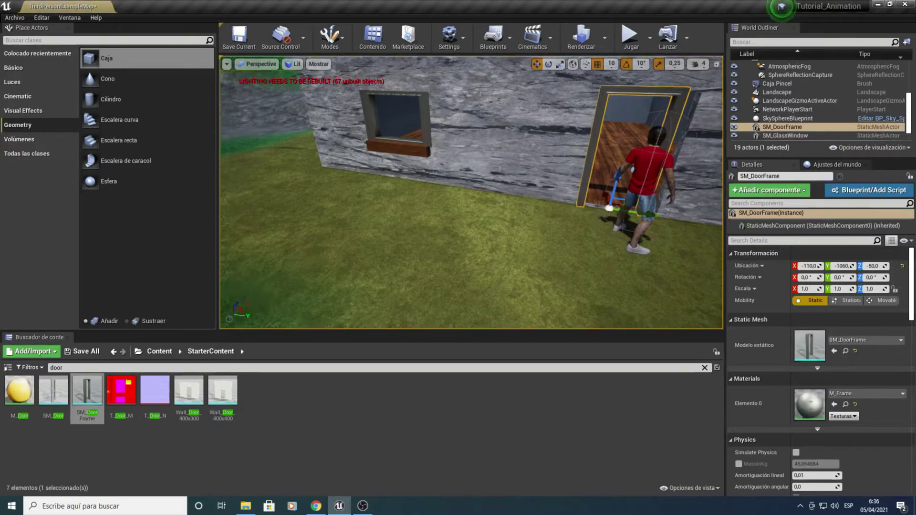
pyautogui.moveTo(603, 210); pyautogui.dragTo(572, 205, button='right')
pyautogui.moveTo(463, 235); pyautogui.dragTo(486, 222, button='right')
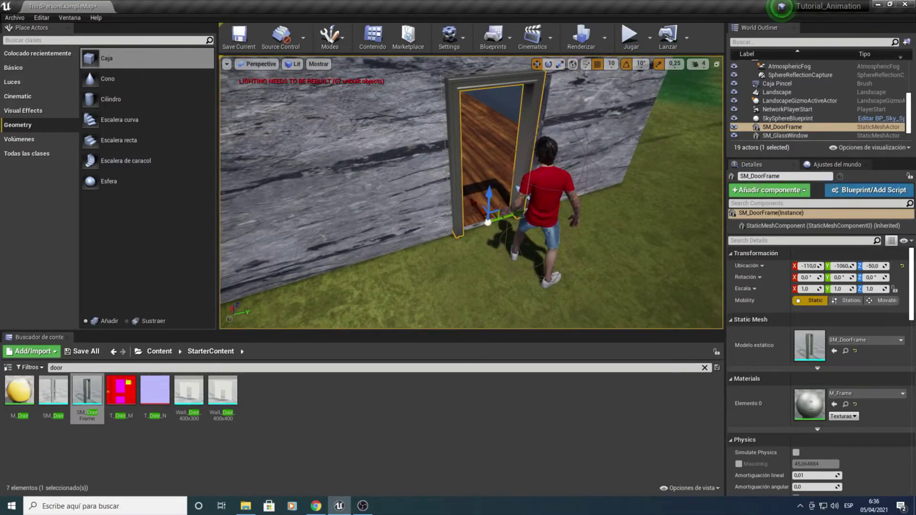
pyautogui.moveTo(434, 185); pyautogui.dragTo(434, 185, button='right')
pyautogui.click(392, 174)
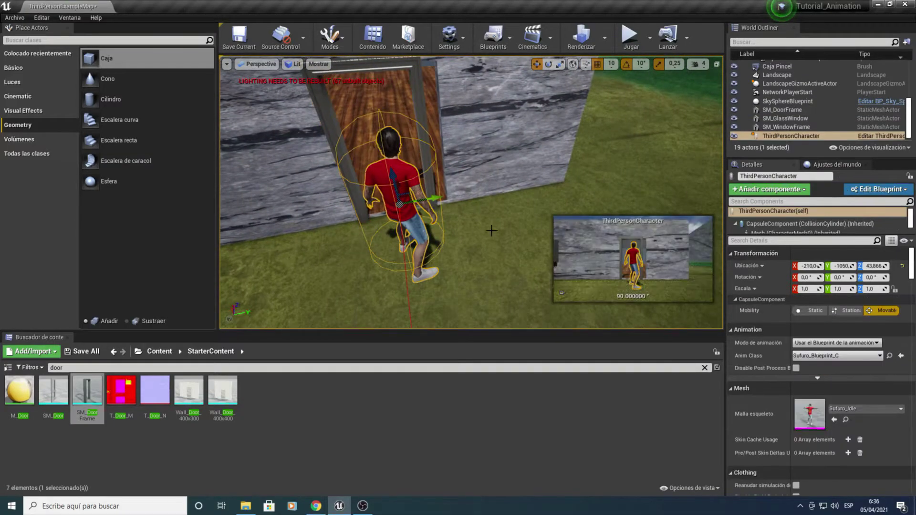
pyautogui.moveTo(431, 197); pyautogui.dragTo(395, 200)
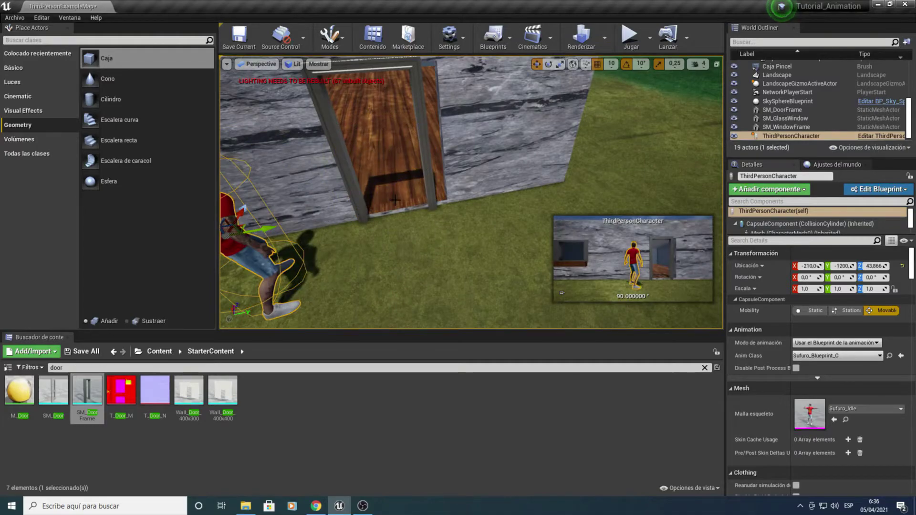
# Position the door frame flush with the wall at -105, -1050, -52, then drop SM_Door inside it.
pyautogui.click(357, 202)
pyautogui.scroll(5, 419, 258)
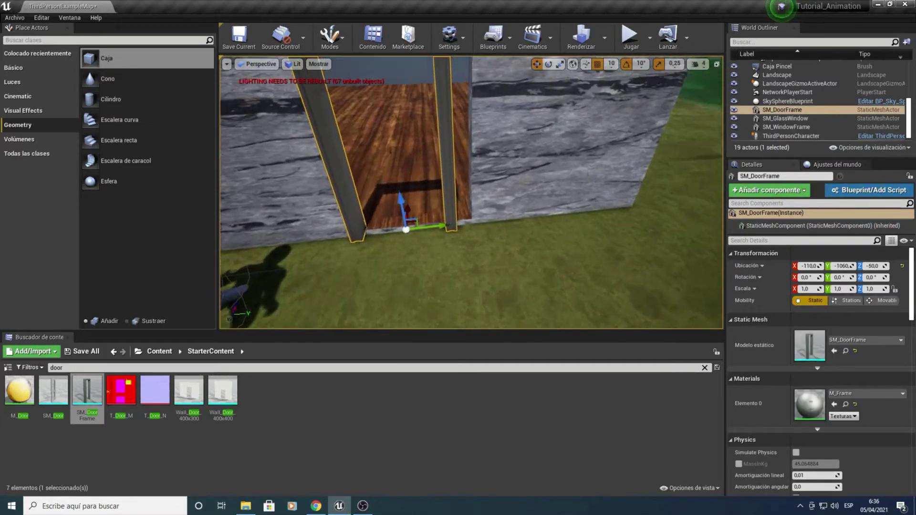
pyautogui.moveTo(437, 245); pyautogui.dragTo(448, 244)
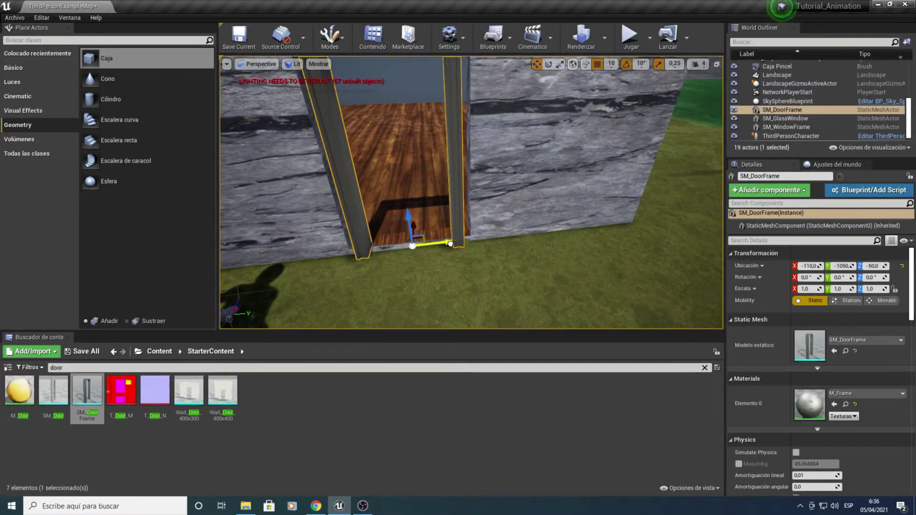
pyautogui.moveTo(505, 219); pyautogui.dragTo(482, 219, button='right')
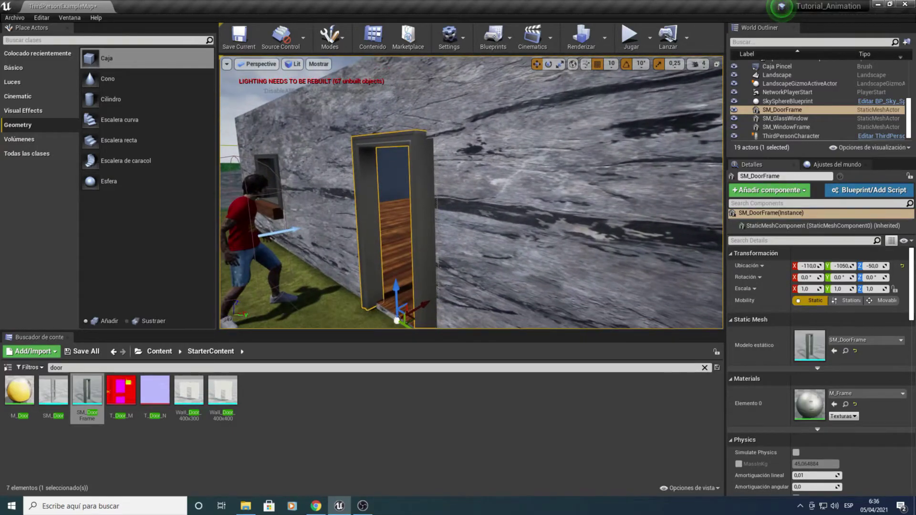
pyautogui.moveTo(482, 220); pyautogui.dragTo(511, 215, button='right')
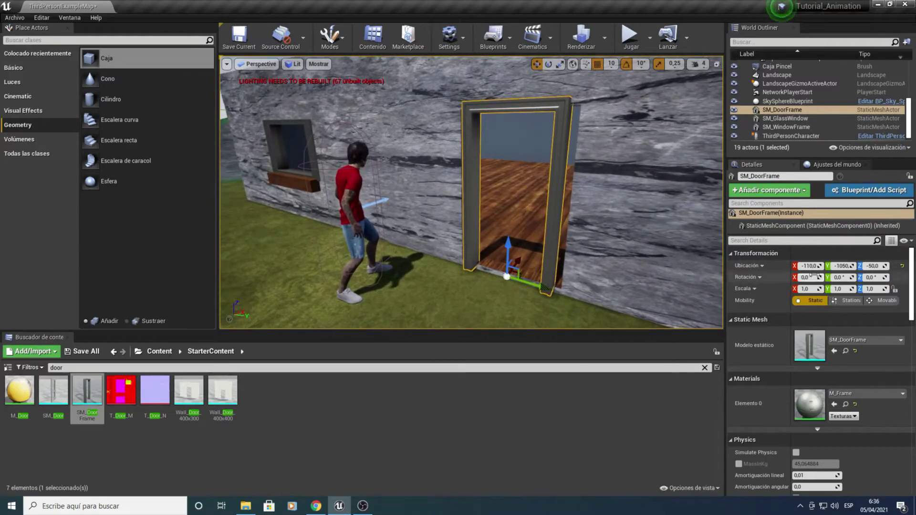
pyautogui.moveTo(874, 266); pyautogui.dragTo(872, 266)
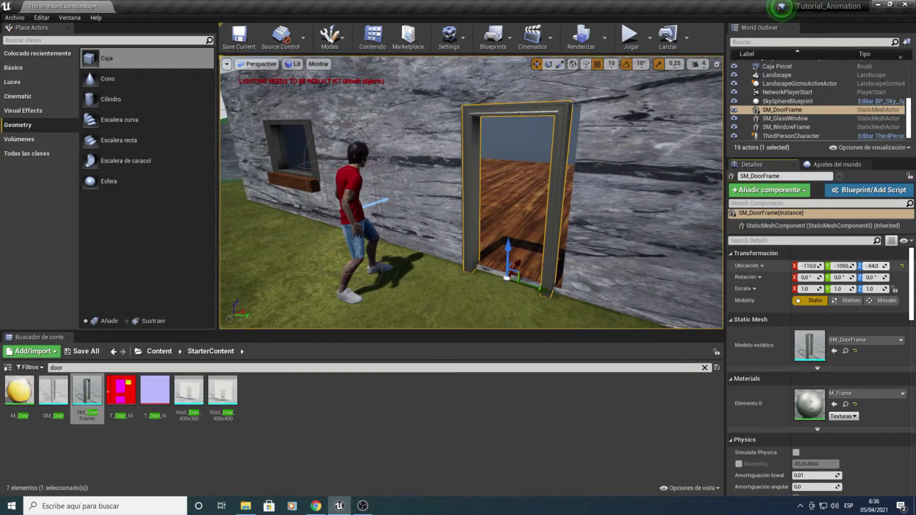
pyautogui.moveTo(689, 281)
pyautogui.mouseDown(button='right')
pyautogui.moveTo(716, 279)
pyautogui.moveTo(673, 276)
pyautogui.mouseUp(button='right')
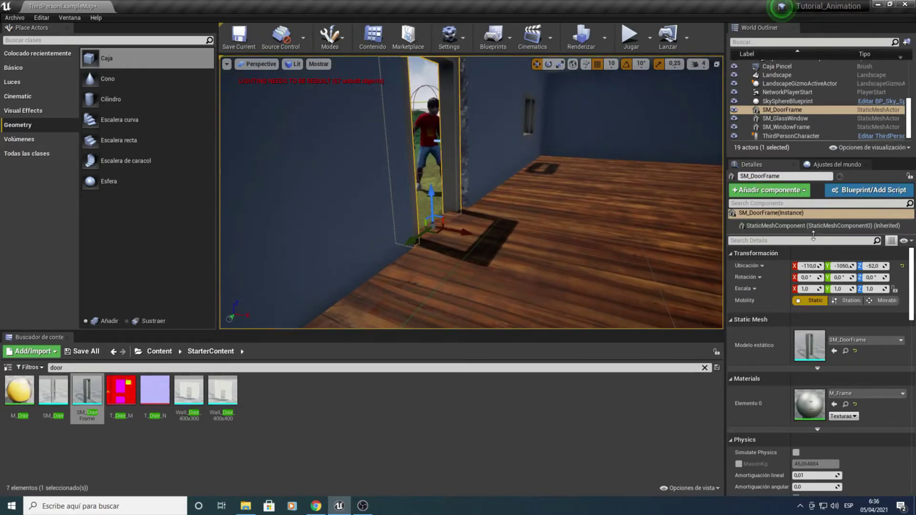
pyautogui.moveTo(806, 266); pyautogui.dragTo(808, 266)
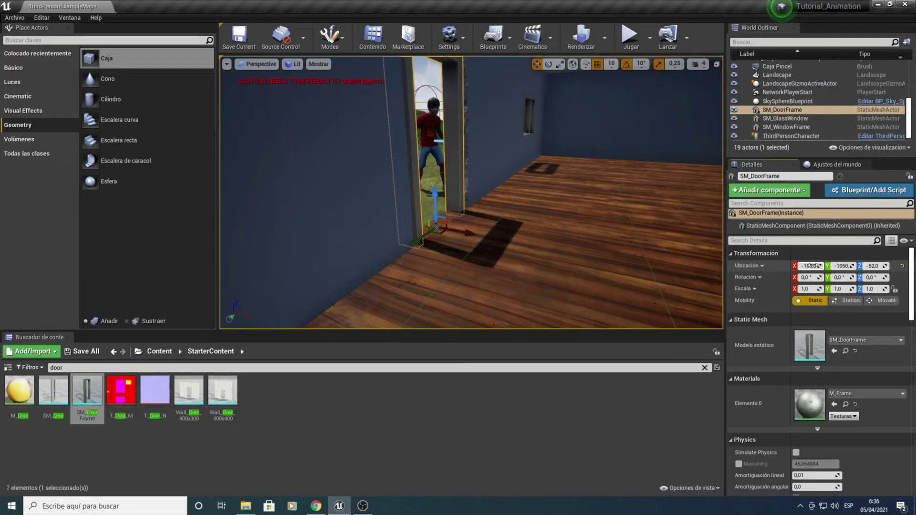
pyautogui.moveTo(677, 232); pyautogui.dragTo(640, 237, button='right')
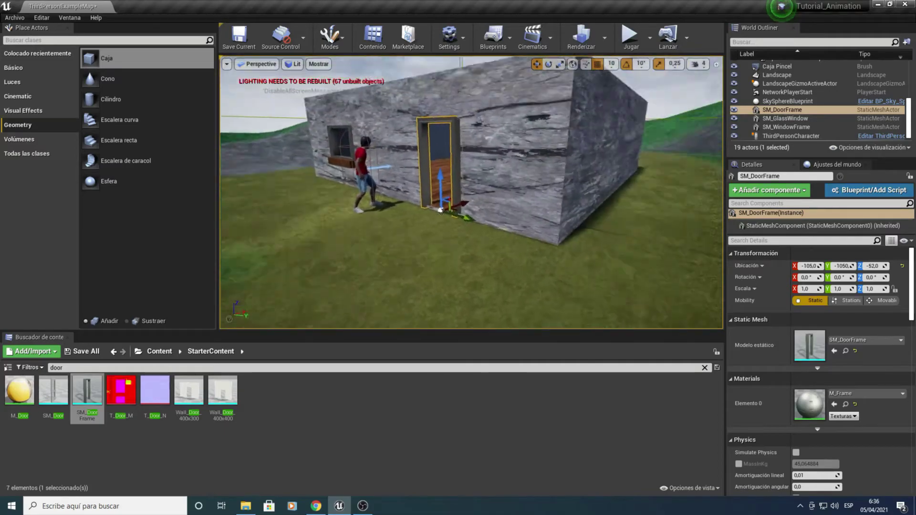
pyautogui.press('f')
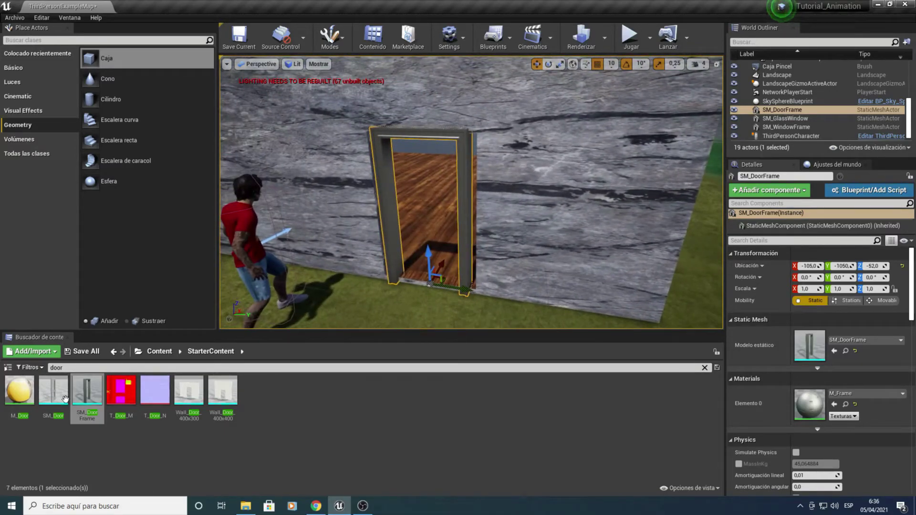
pyautogui.moveTo(65, 398)
pyautogui.mouseDown()
pyautogui.moveTo(455, 280)
pyautogui.moveTo(463, 289)
pyautogui.mouseUp()
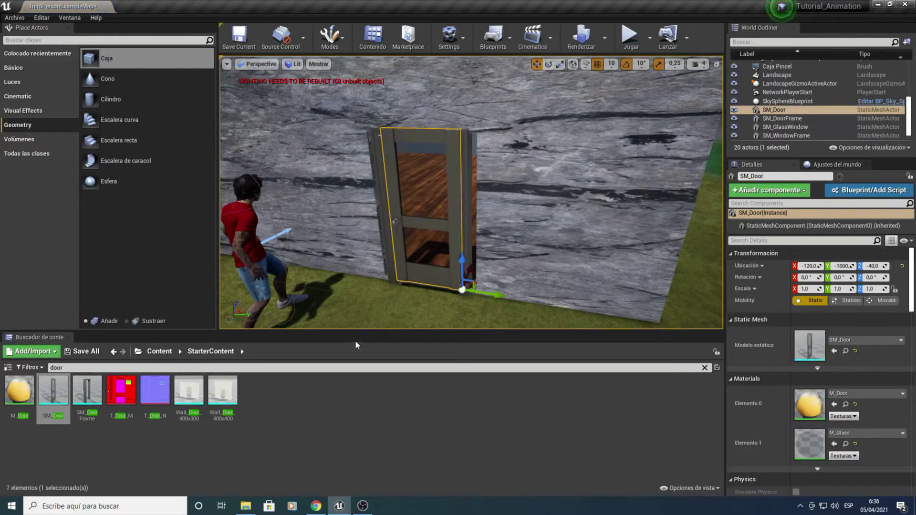
# Rotate the SM_Door 80 degrees about Z so it swings open in the doorway.
pyautogui.click(548, 64)
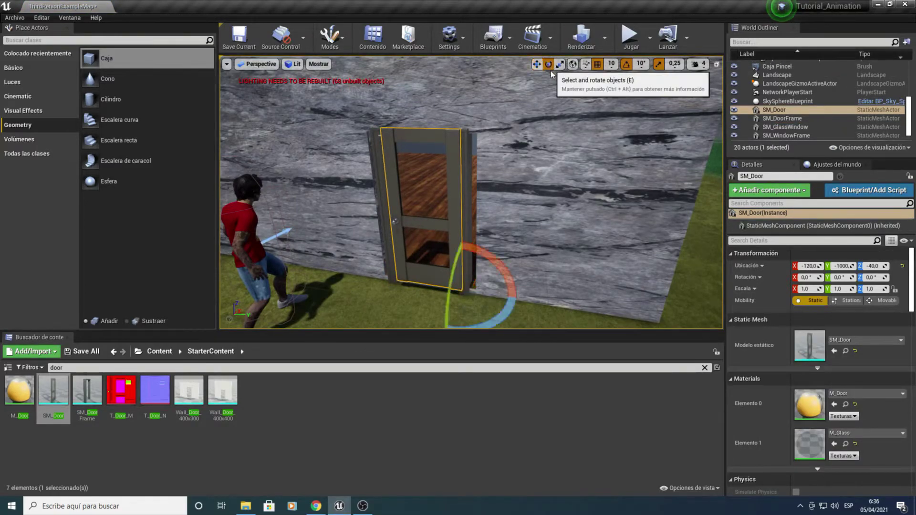
pyautogui.moveTo(507, 204); pyautogui.dragTo(497, 204, button='right')
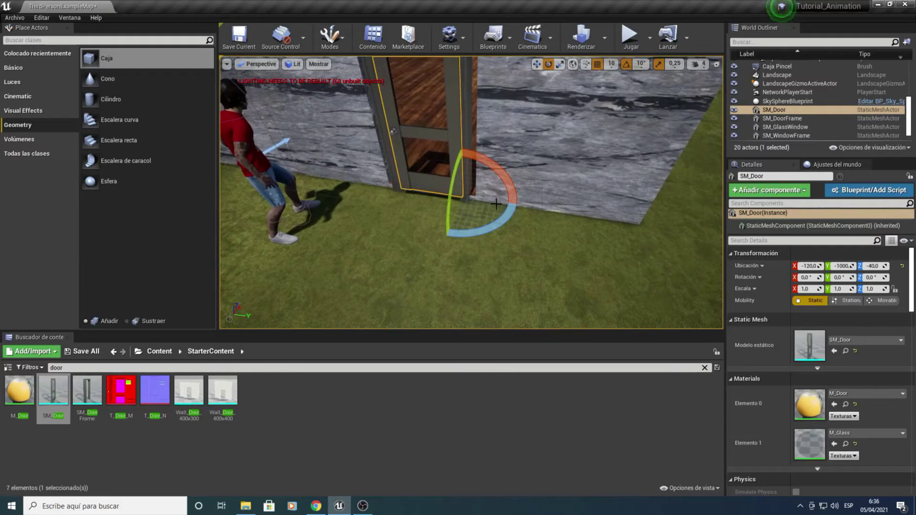
pyautogui.moveTo(505, 219); pyautogui.dragTo(505, 219)
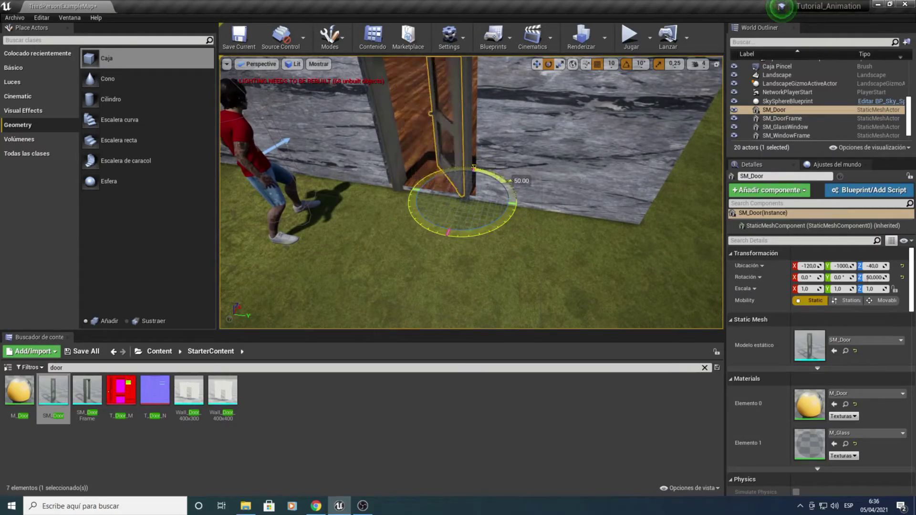
pyautogui.moveTo(551, 95); pyautogui.dragTo(552, 93, button='right')
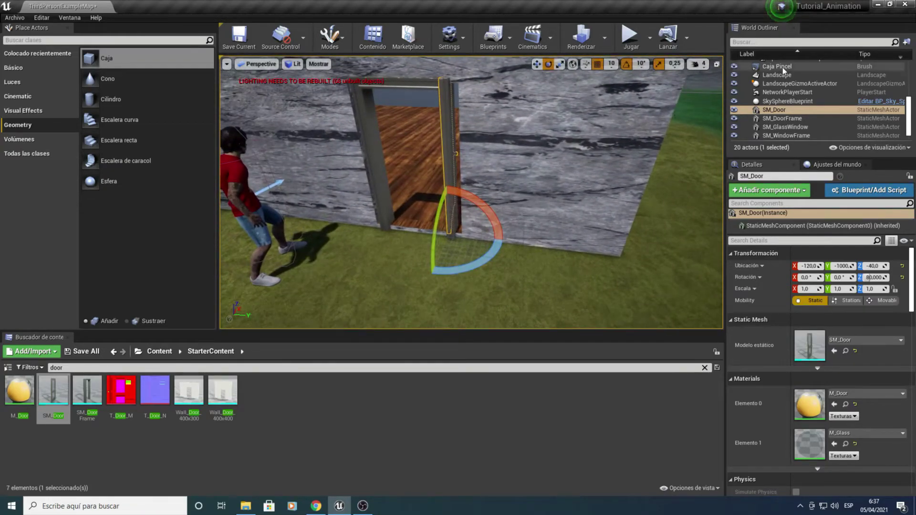
pyautogui.scroll(2, 785, 81)
pyautogui.scroll(2, 789, 98)
pyautogui.scroll(2, 771, 84)
pyautogui.scroll(2, 773, 86)
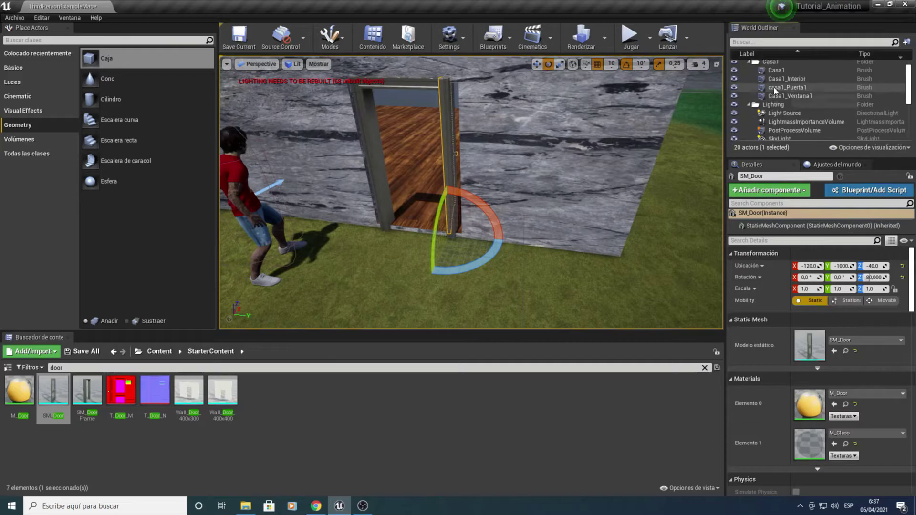
pyautogui.scroll(2, 772, 85)
# Select the casa1_Puerta1 brush from the Casa1 folder and focus the view on it.
pyautogui.click(768, 72)
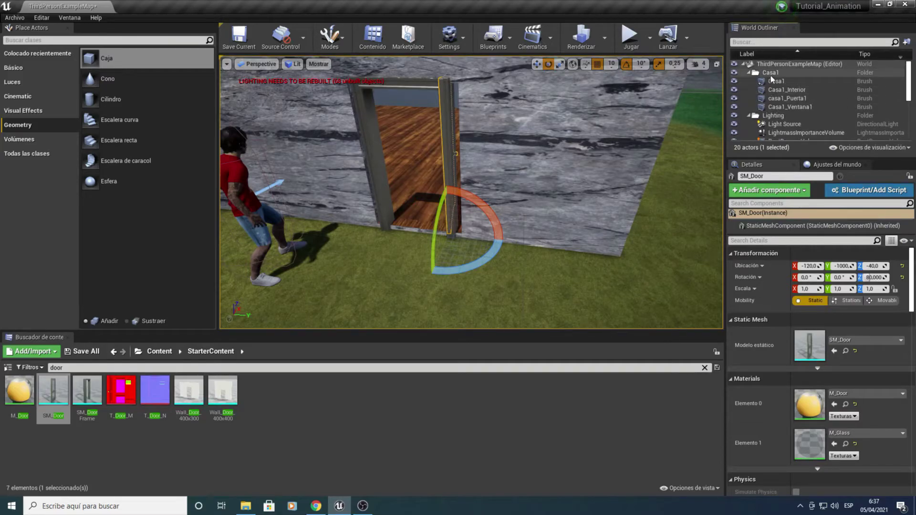
pyautogui.click(782, 98)
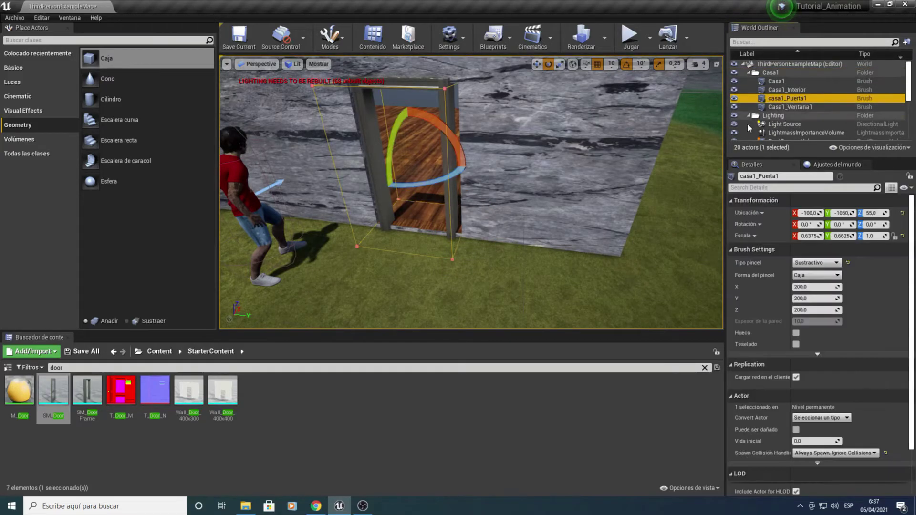
pyautogui.click(536, 63)
pyautogui.press('f')
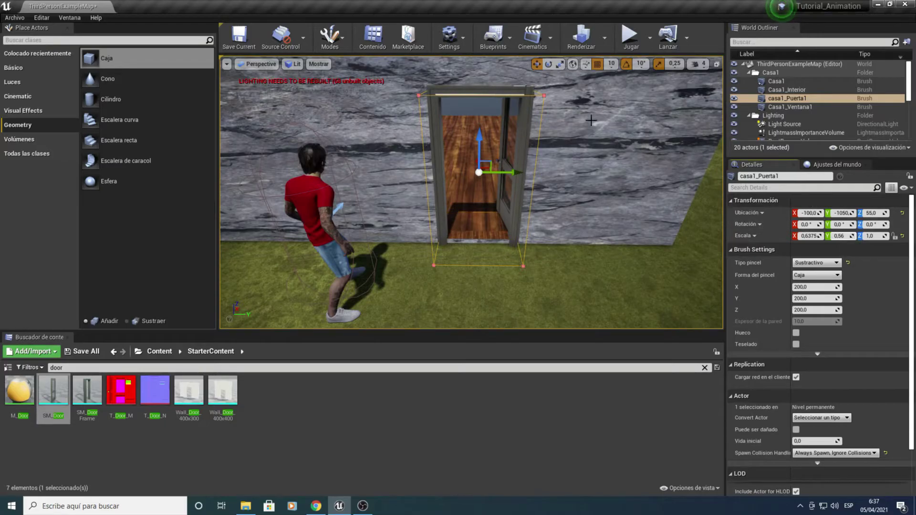
# Play-test walking the character in and out through the open doorway, then stop.
pyautogui.click(630, 38)
pyautogui.press('w')
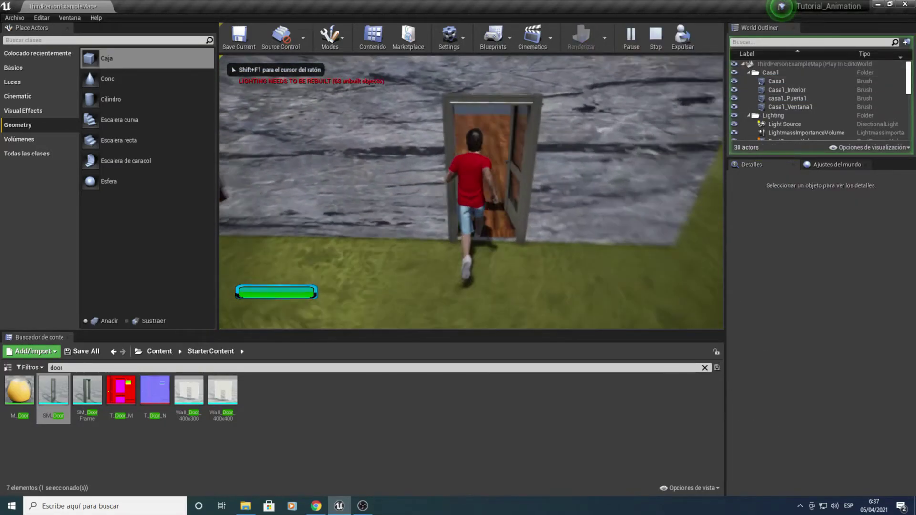
pyautogui.press('w')
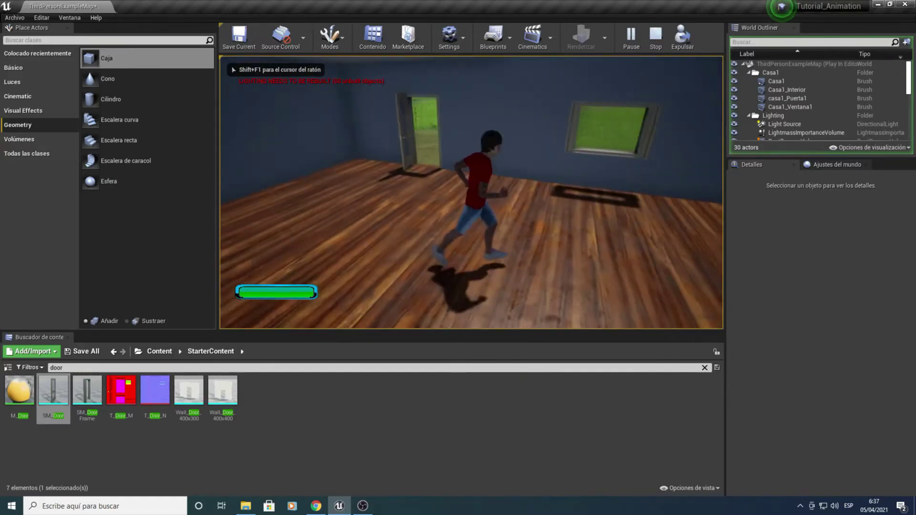
pyautogui.press('w')
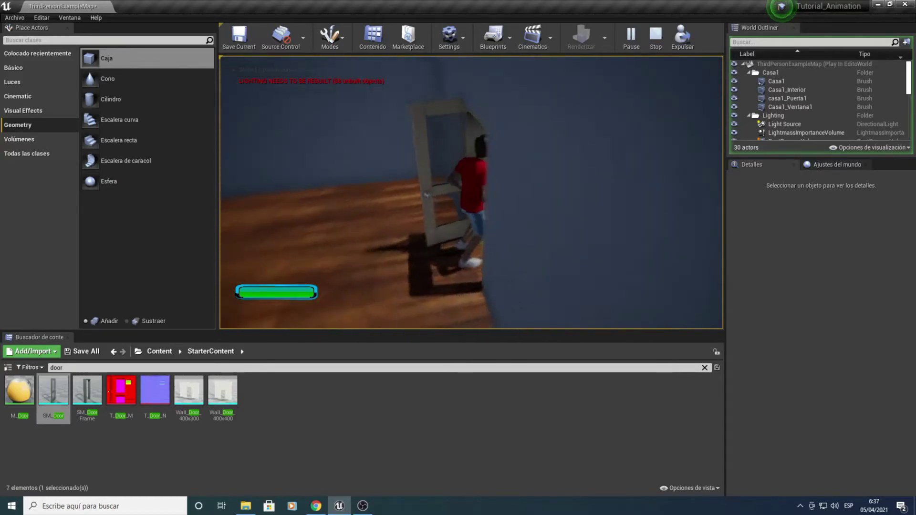
pyautogui.press('w')
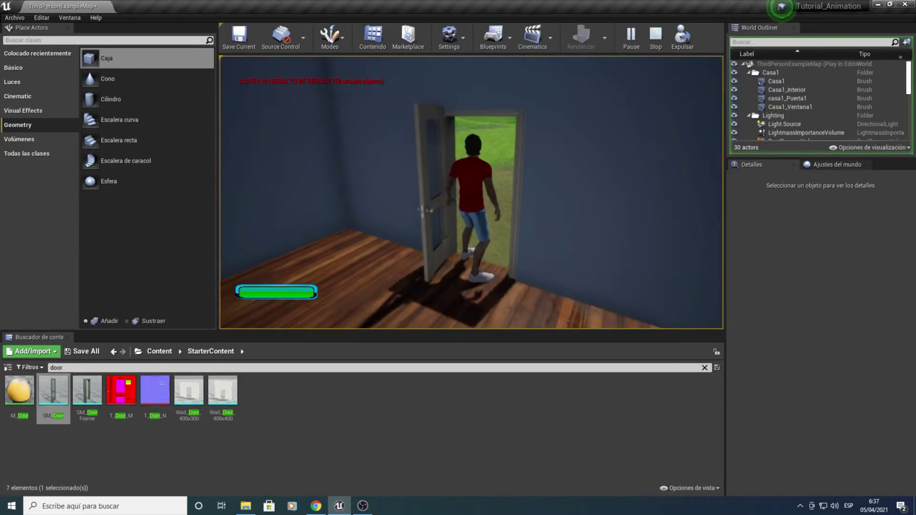
pyautogui.press('s')
pyautogui.press('w')
pyautogui.press('s')
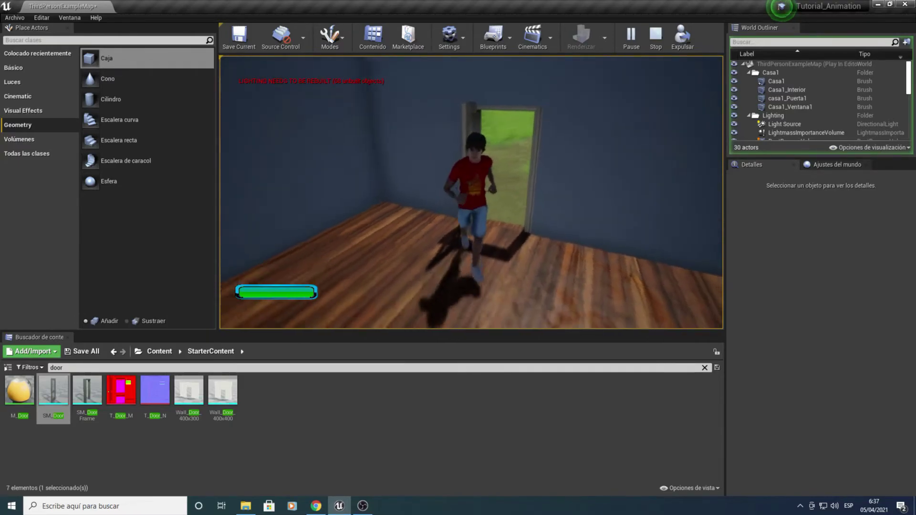
pyautogui.press('Escape')
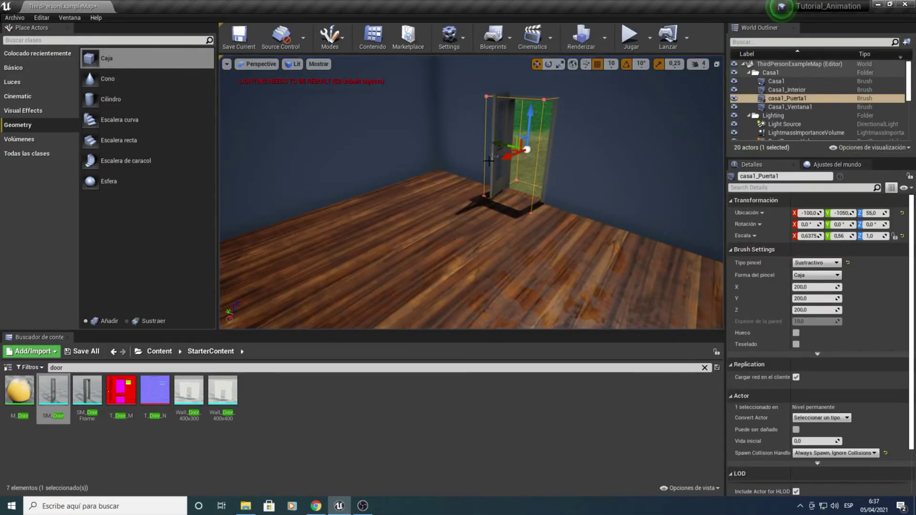
# Select the door for rotating, then play-test walking out through the doorway and back.
pyautogui.click(495, 170)
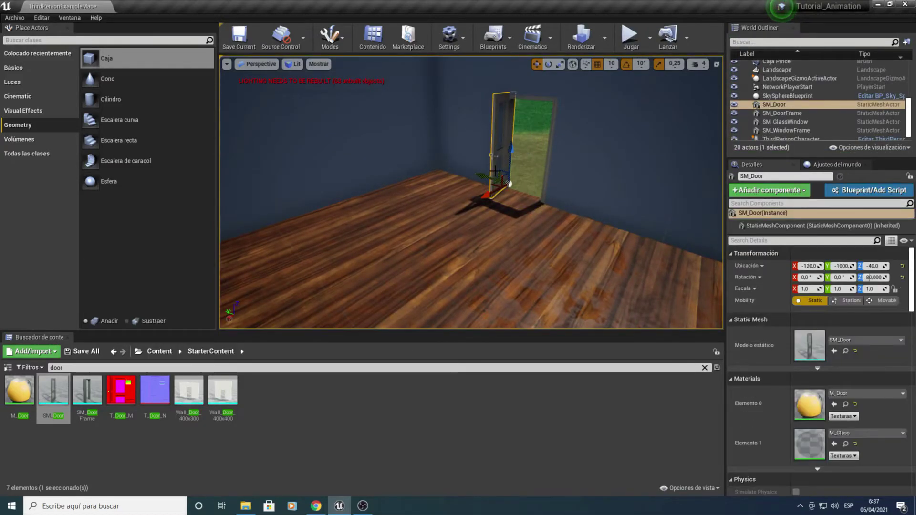
pyautogui.click(549, 63)
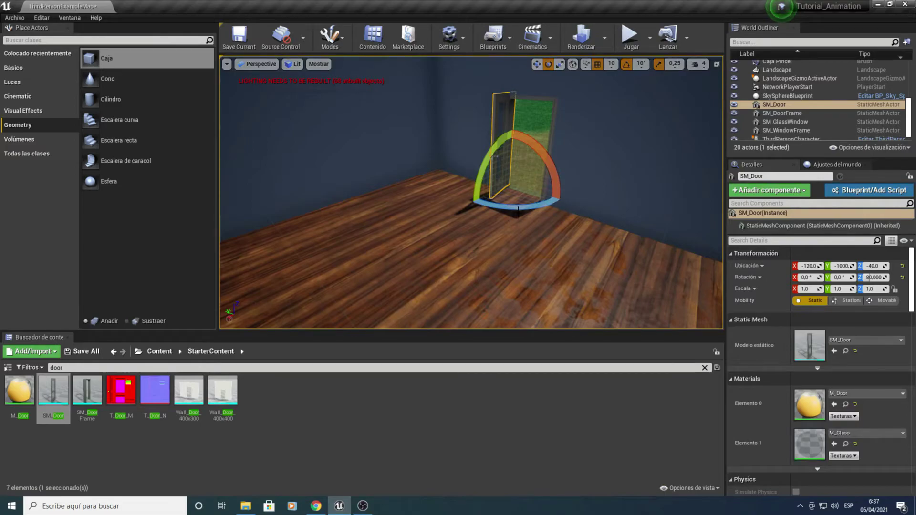
pyautogui.click(630, 36)
pyautogui.press('w')
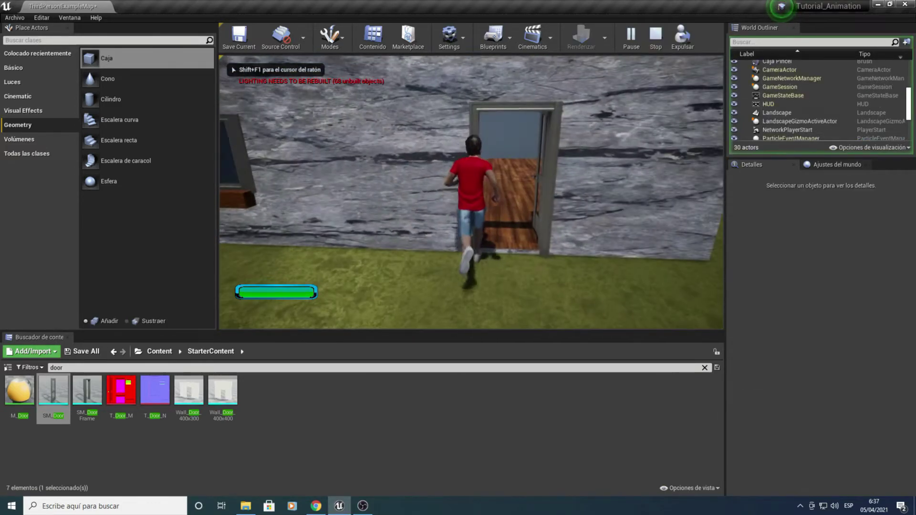
pyautogui.press('w')
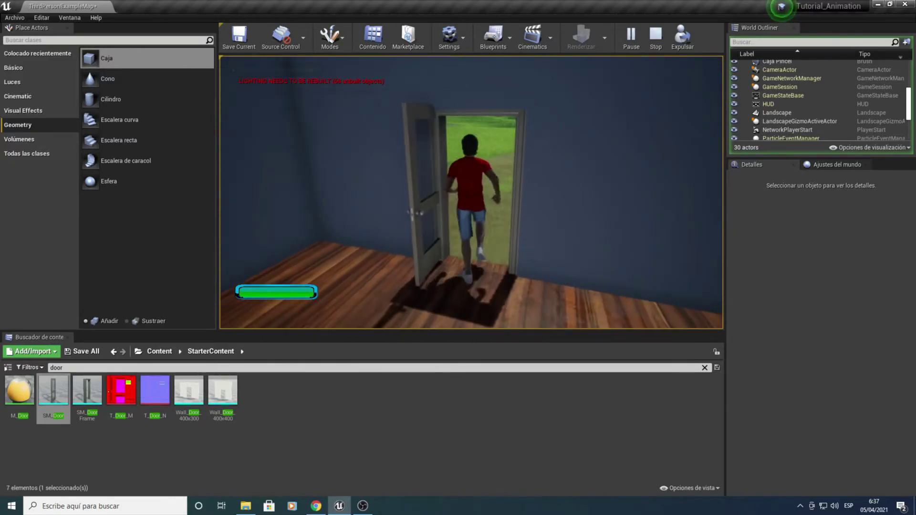
pyautogui.press('s')
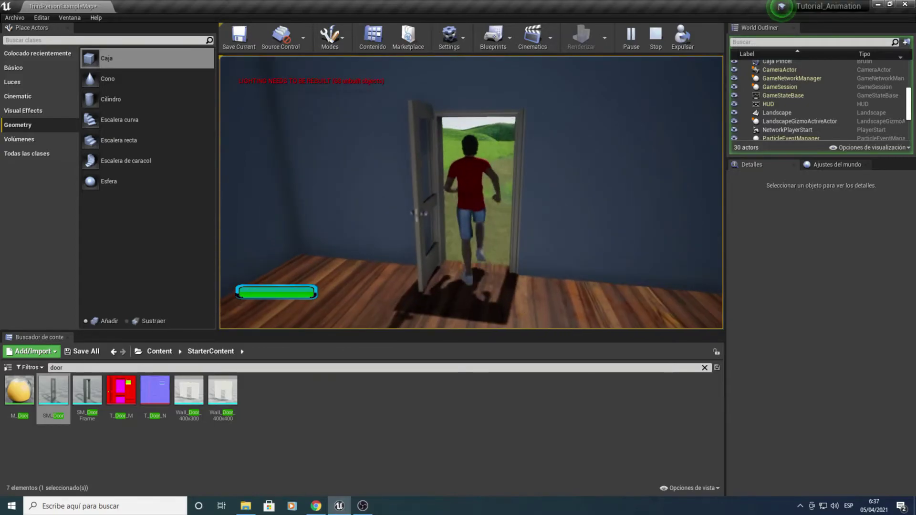
pyautogui.press('s')
pyautogui.press('Escape')
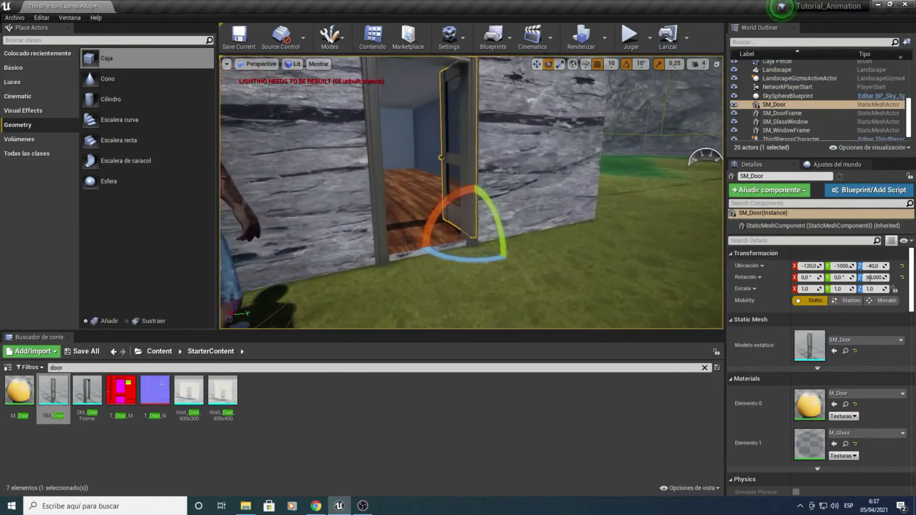
# Select the SM_DoorFrame, inspect it through the doorway, and get ready to move it.
pyautogui.moveTo(467, 160); pyautogui.dragTo(467, 160, button='right')
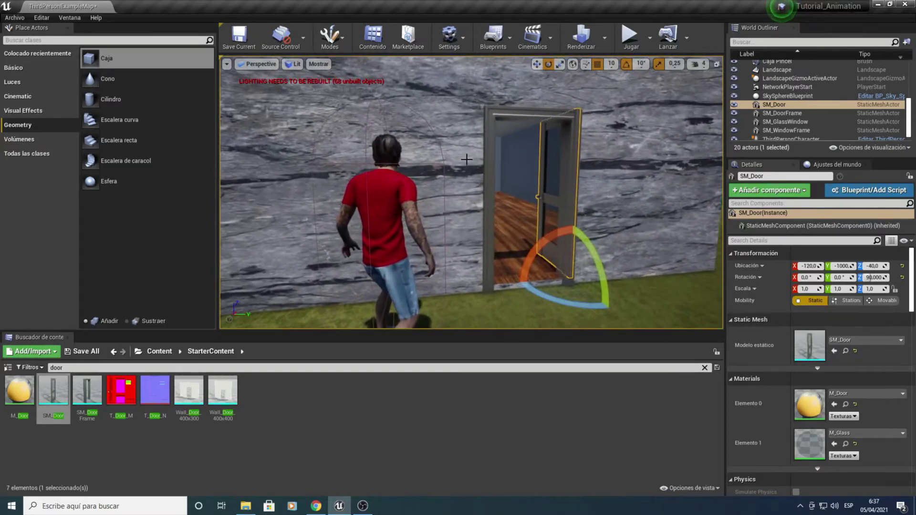
pyautogui.click(529, 287)
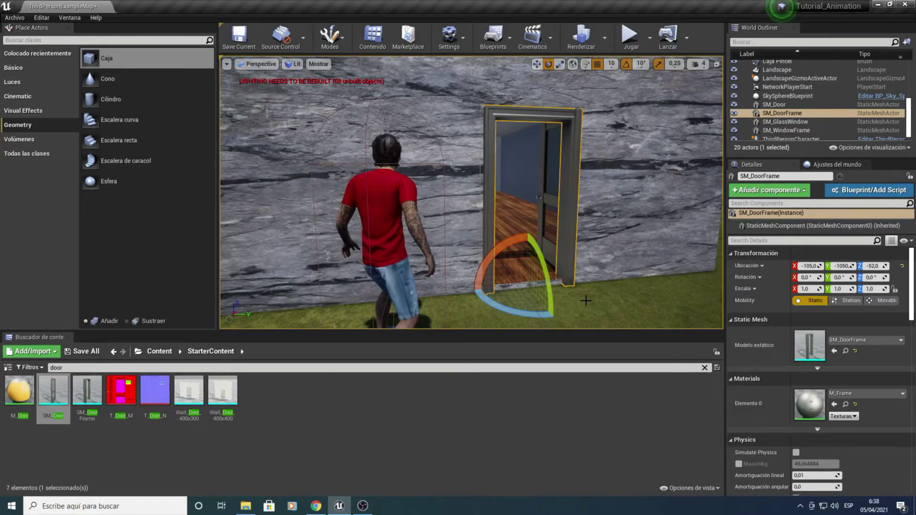
pyautogui.moveTo(586, 300); pyautogui.dragTo(487, 299, button='right')
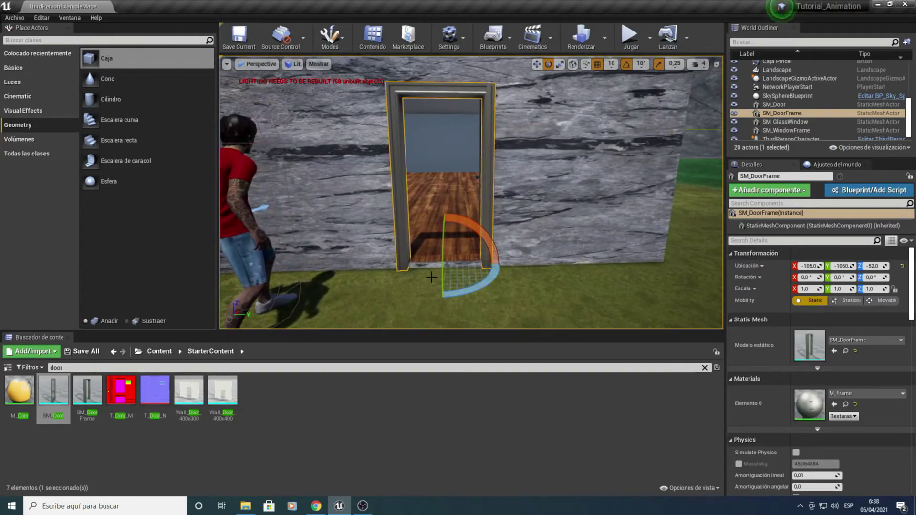
pyautogui.moveTo(426, 283)
pyautogui.mouseDown(button='right')
pyautogui.moveTo(427, 324)
pyautogui.moveTo(426, 287)
pyautogui.mouseUp(button='right')
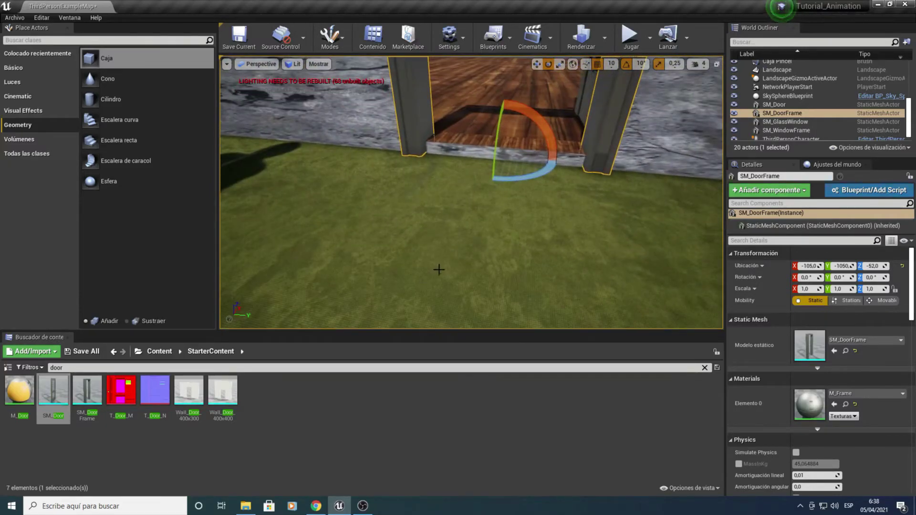
pyautogui.moveTo(473, 153); pyautogui.dragTo(494, 187, button='right')
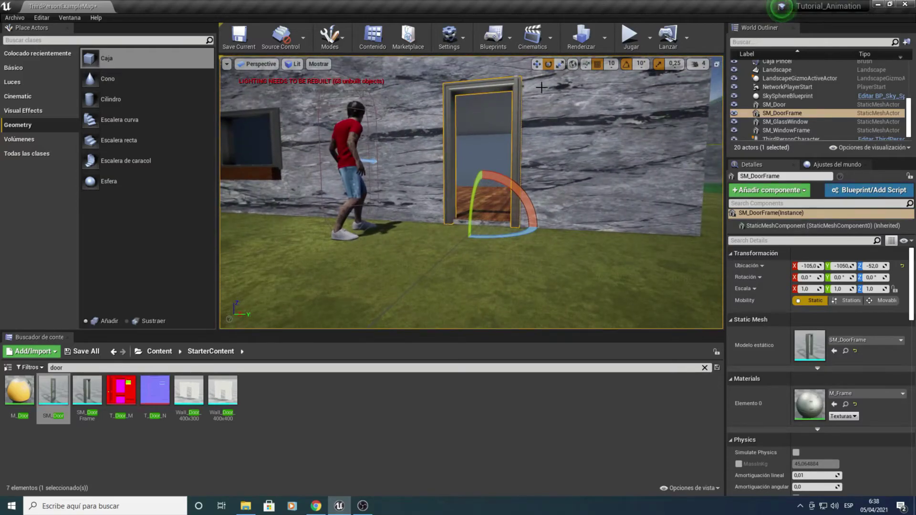
pyautogui.click(538, 67)
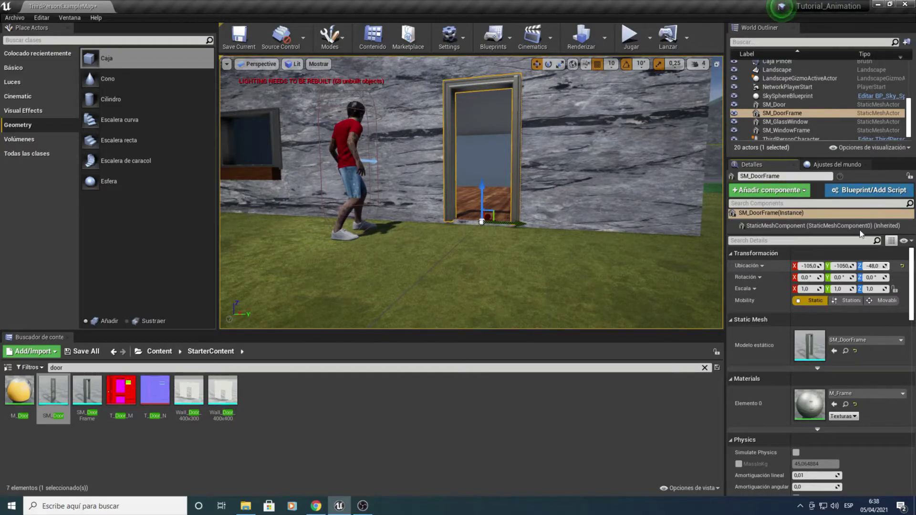
# Play-test running through the raised doorway and back, then stop and frame the door frame.
pyautogui.click(631, 37)
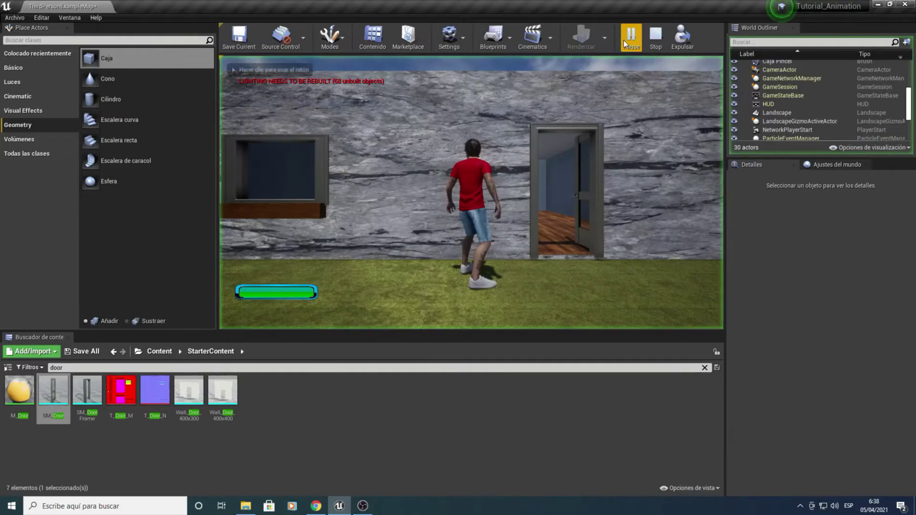
pyautogui.press('w')
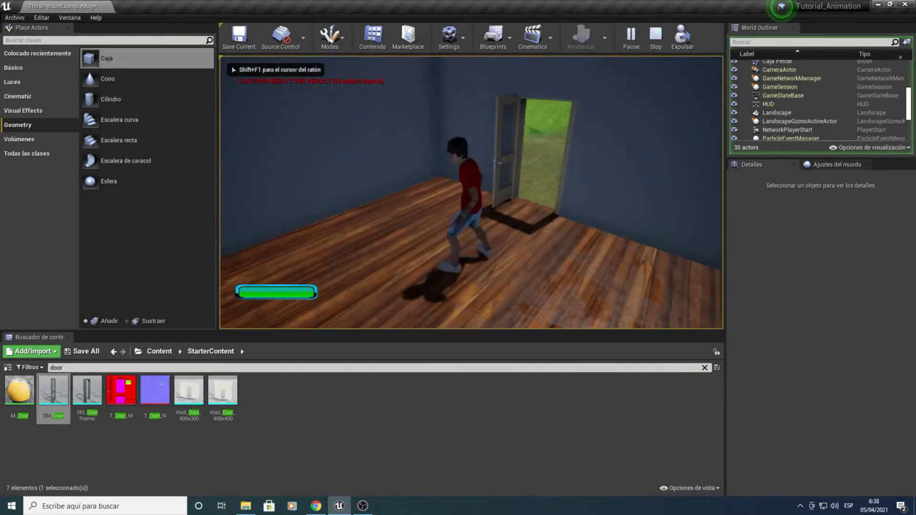
pyautogui.press('w')
pyautogui.press('s')
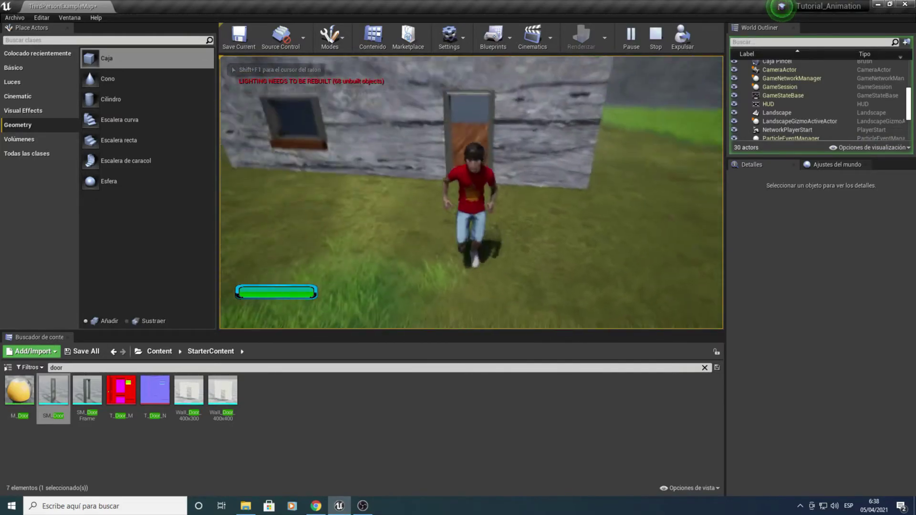
pyautogui.press('w')
pyautogui.press('w')
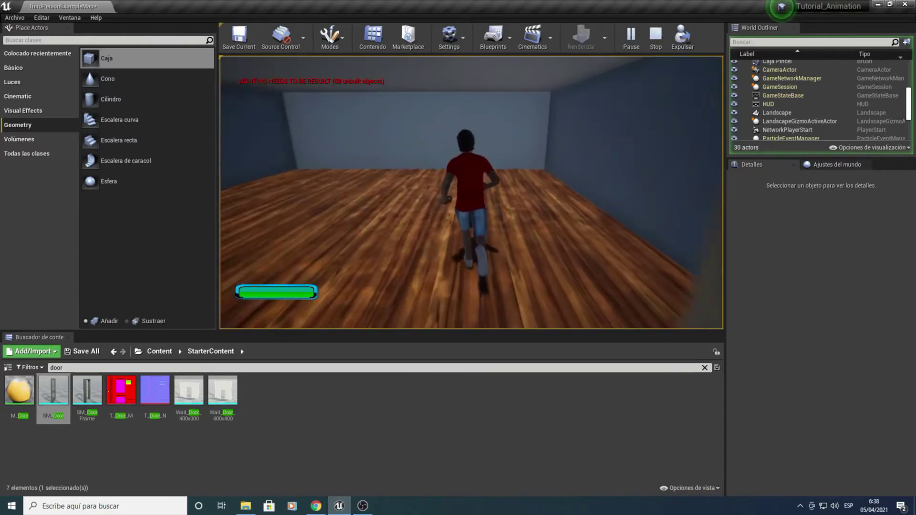
pyautogui.press('w')
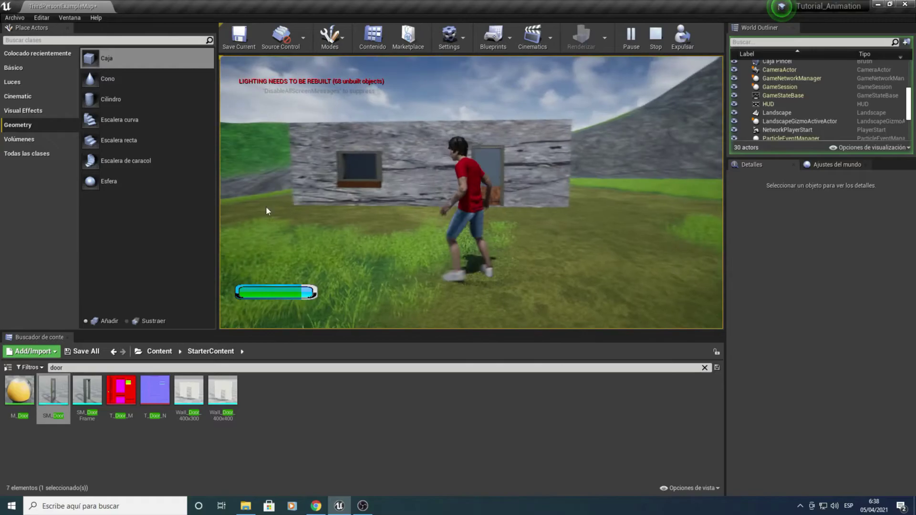
pyautogui.press('Escape')
pyautogui.press('f')
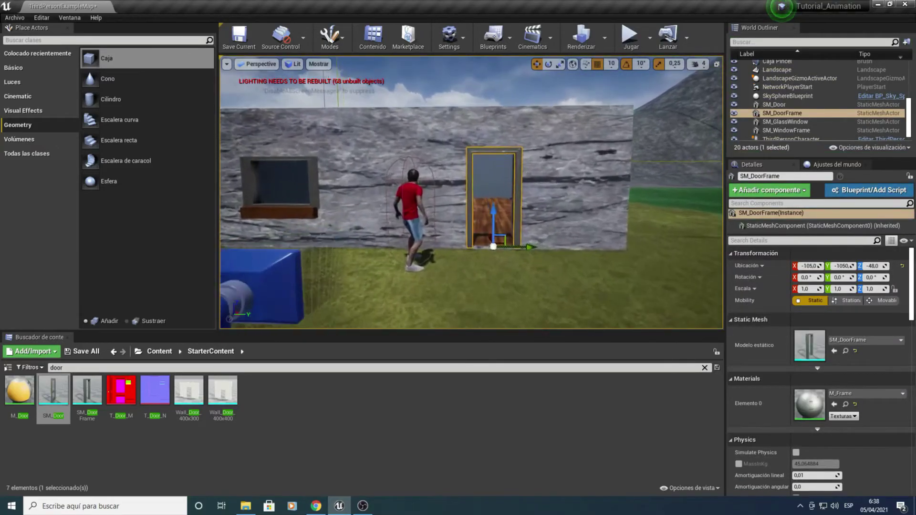
pyautogui.moveTo(471, 191); pyautogui.dragTo(471, 191, button='right')
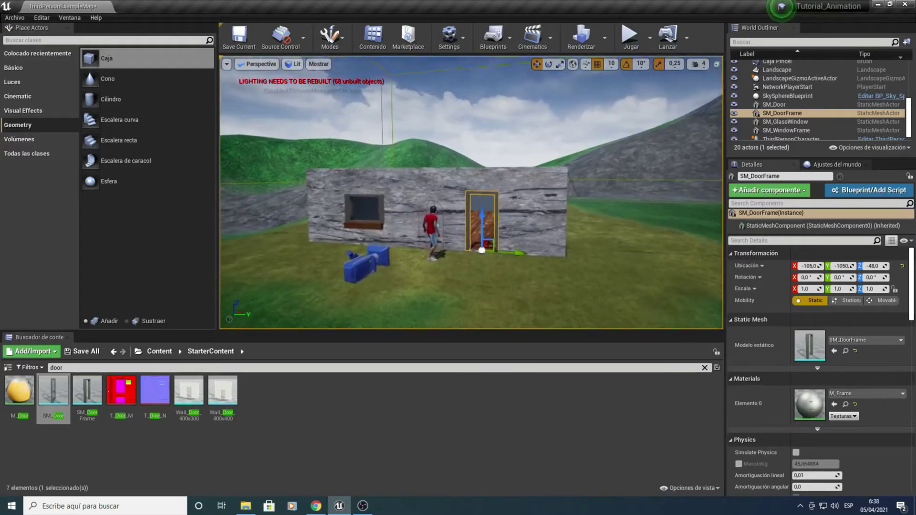
# Go back to the top Content folder and pull the view back to see the whole house.
pyautogui.moveTo(442, 225); pyautogui.dragTo(443, 225, button='right')
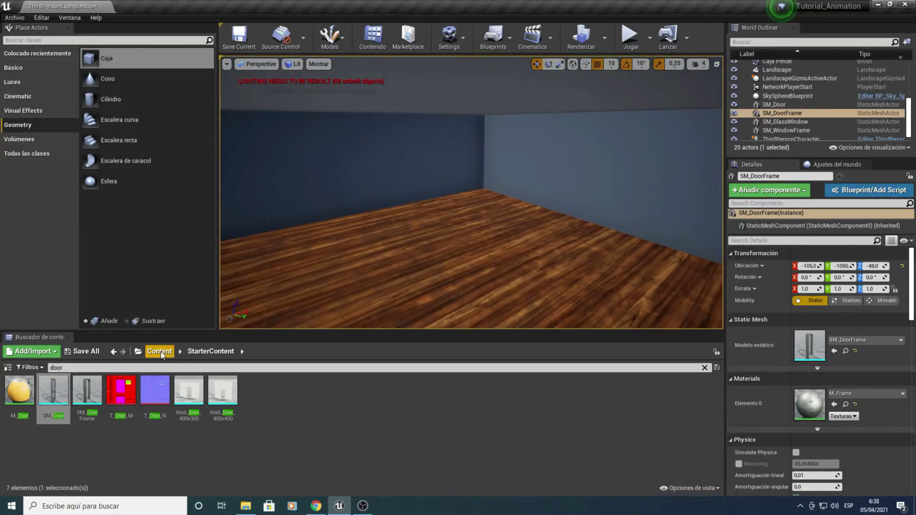
pyautogui.click(162, 351)
pyautogui.moveTo(378, 233); pyautogui.dragTo(377, 234, button='right')
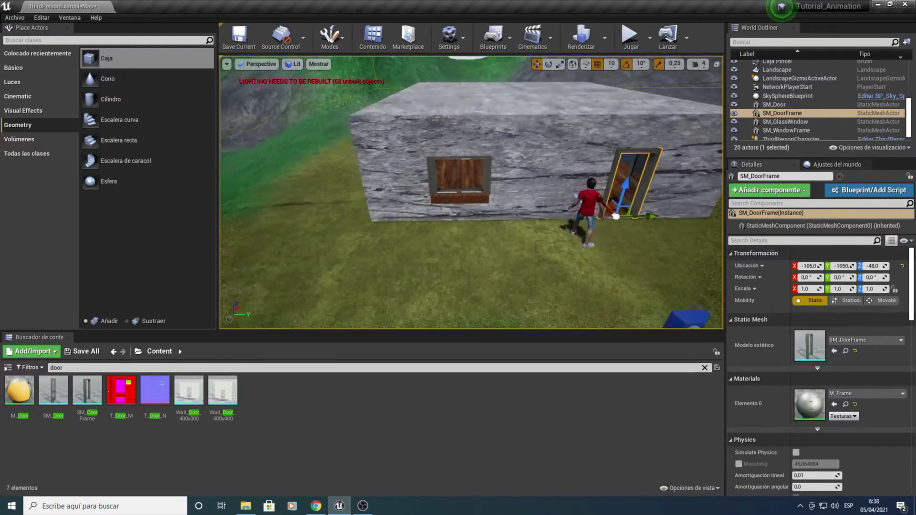
pyautogui.moveTo(378, 234); pyautogui.dragTo(378, 233, button='right')
pyautogui.write('materiale')
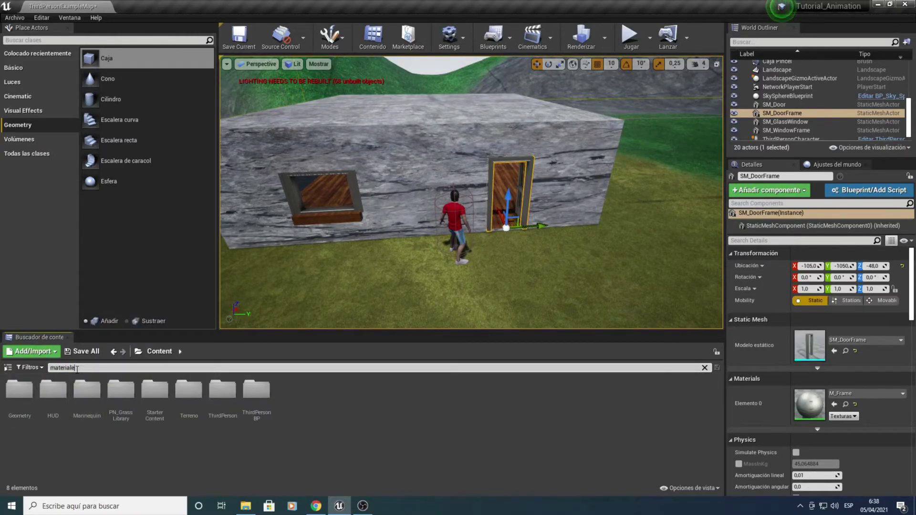
# Clear the asset search and open StarterContent > Materials.
pyautogui.write('s')
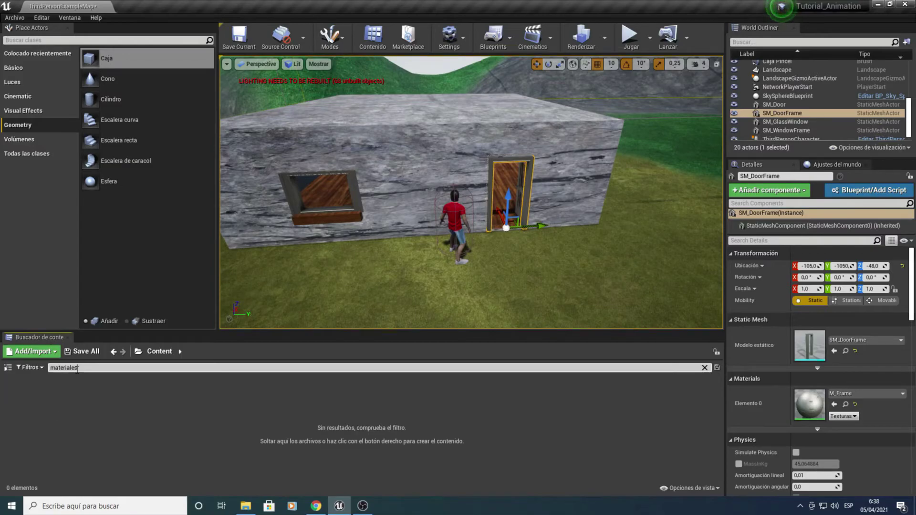
pyautogui.press('BackSpace')
pyautogui.press('BackSpace')
pyautogui.press('BackSpace')
pyautogui.press('BackSpace')
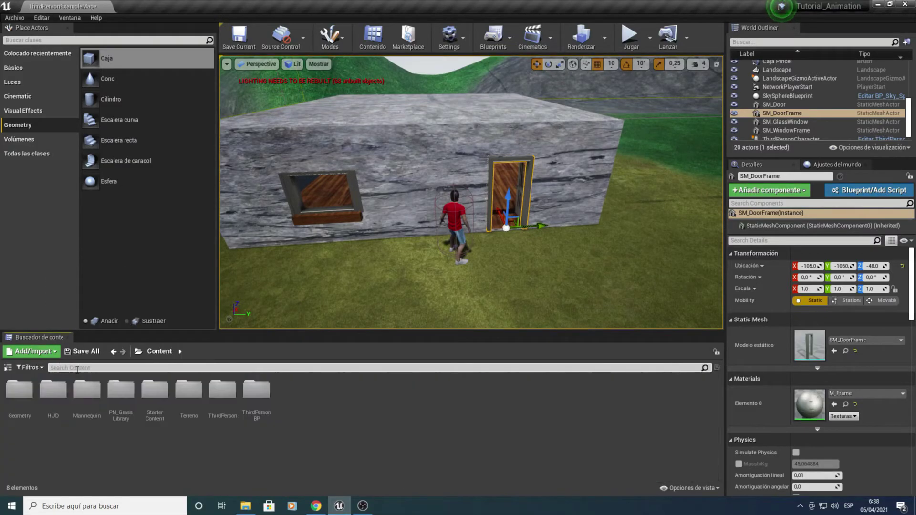
pyautogui.doubleClick(154, 392)
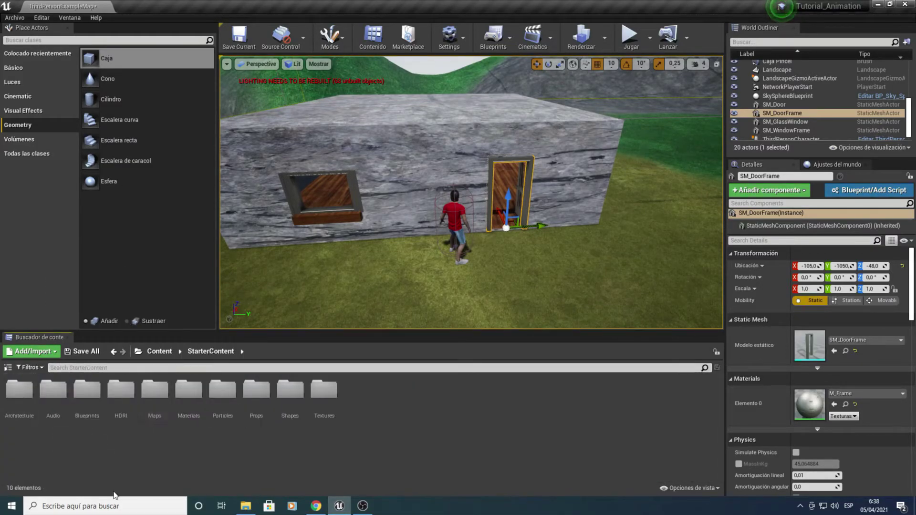
pyautogui.doubleClick(198, 399)
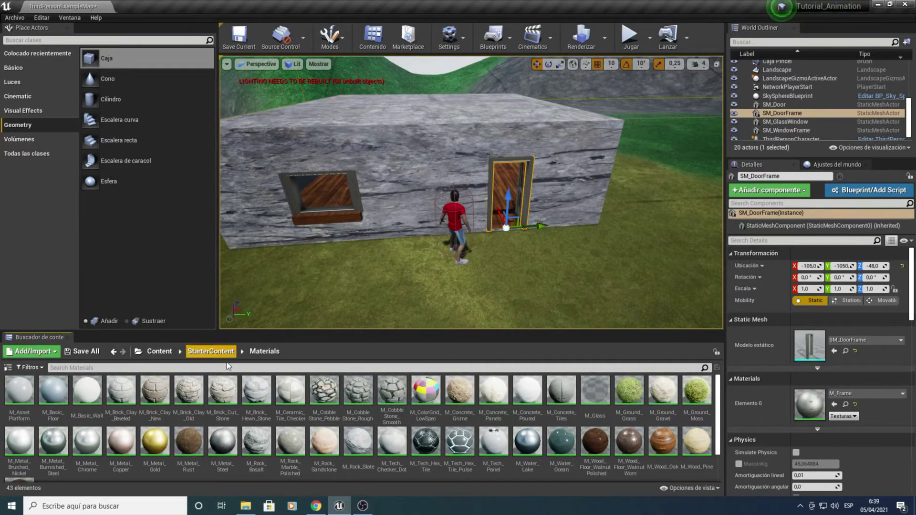
# Try the new, old and bevelled clay brick materials on a house wall.
pyautogui.moveTo(162, 392); pyautogui.dragTo(280, 249)
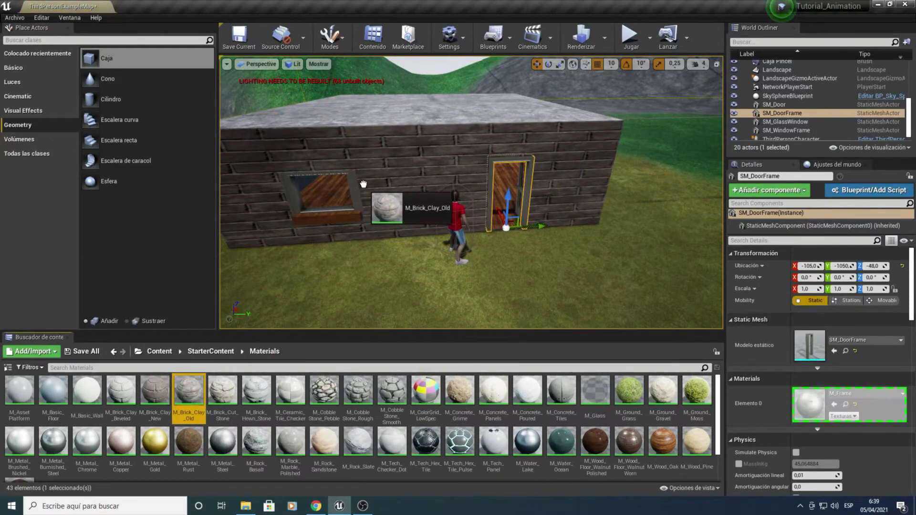
pyautogui.moveTo(202, 410); pyautogui.dragTo(360, 199)
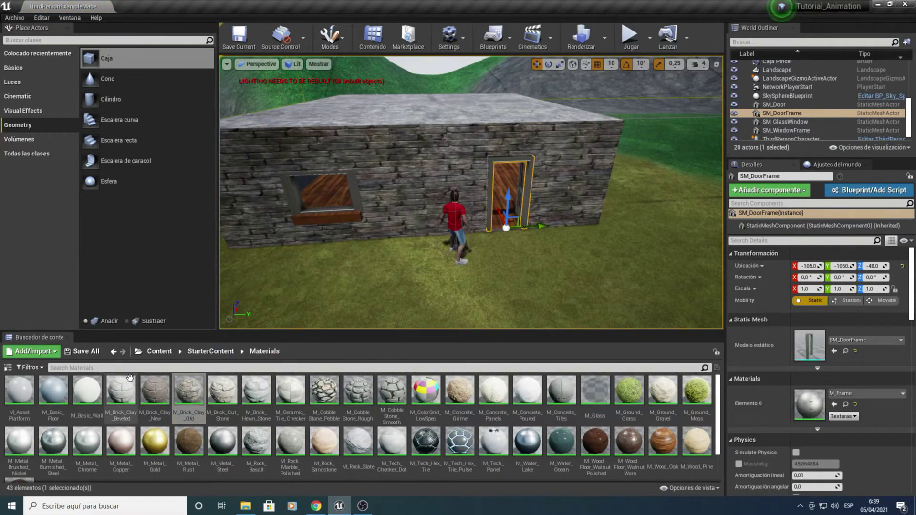
pyautogui.moveTo(130, 378); pyautogui.dragTo(389, 224)
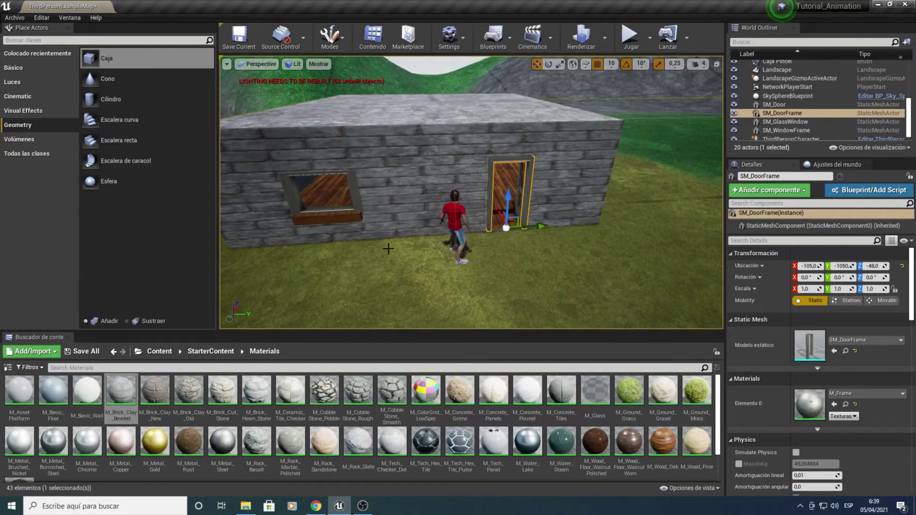
# Cover the long, door-side and remaining grey stone walls with M_Brick_Clay_Old.
pyautogui.moveTo(389, 248); pyautogui.dragTo(354, 251, button='right')
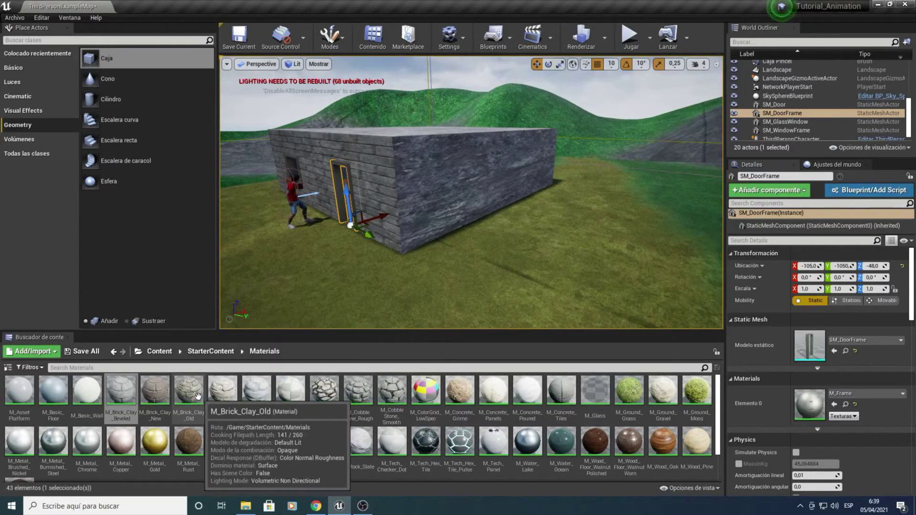
pyautogui.moveTo(189, 393); pyautogui.dragTo(401, 255)
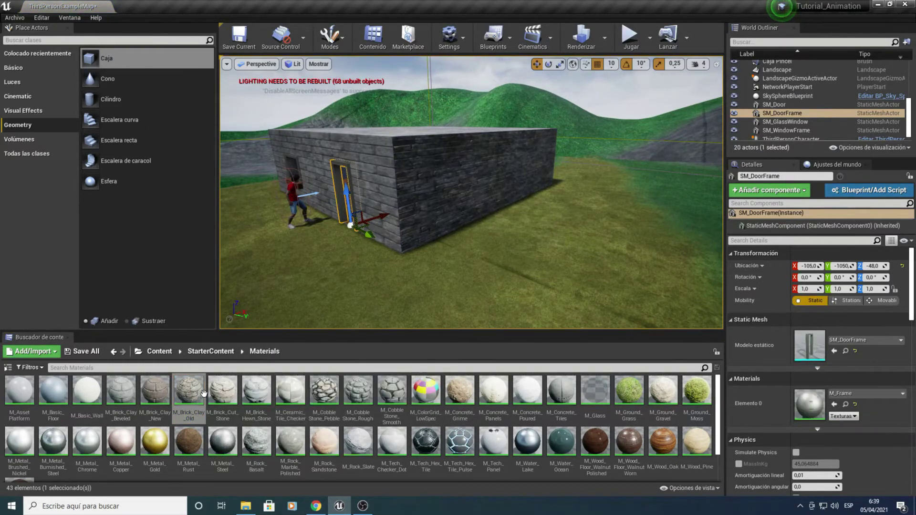
pyautogui.moveTo(203, 394)
pyautogui.mouseDown()
pyautogui.moveTo(385, 230)
pyautogui.moveTo(329, 85)
pyautogui.moveTo(425, 258)
pyautogui.mouseUp()
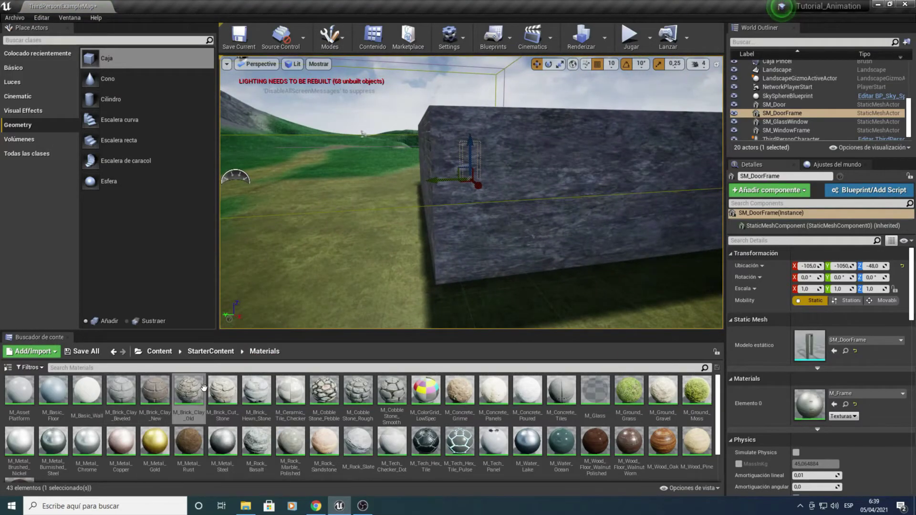
pyautogui.moveTo(181, 395)
pyautogui.mouseDown()
pyautogui.moveTo(511, 250)
pyautogui.moveTo(550, 267)
pyautogui.mouseUp()
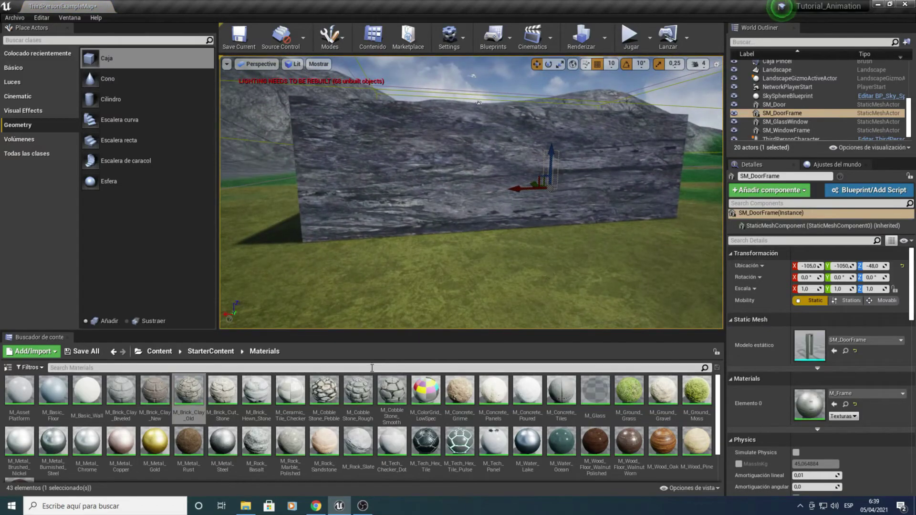
pyautogui.moveTo(189, 394); pyautogui.dragTo(396, 193)
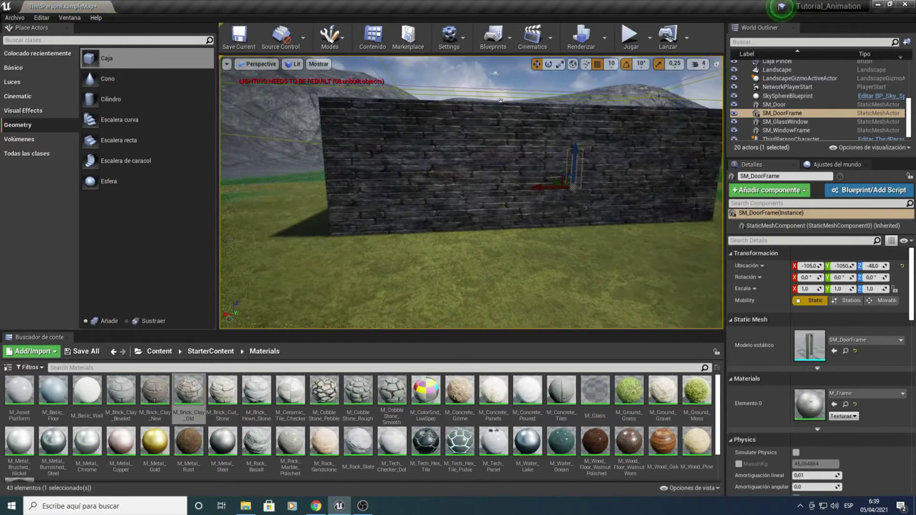
pyautogui.moveTo(501, 100)
pyautogui.mouseDown()
pyautogui.moveTo(625, 135)
pyautogui.moveTo(616, 119)
pyautogui.mouseUp()
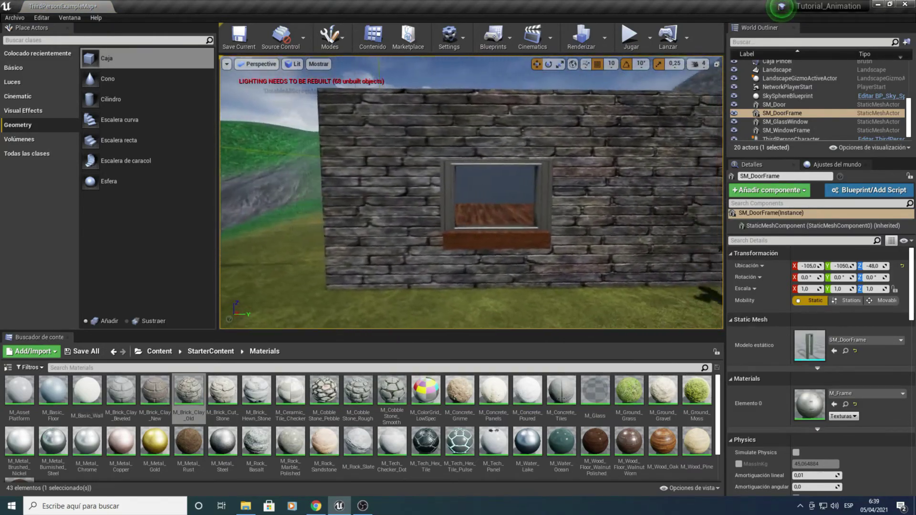
pyautogui.moveTo(615, 119); pyautogui.dragTo(616, 200, button='right')
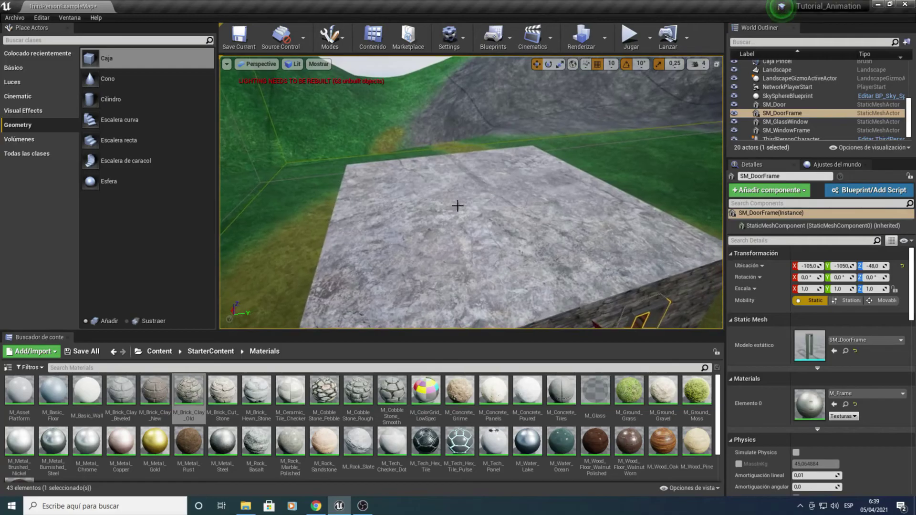
# Apply M_Basic_Wall to the top slab and bring the view close to the door frame.
pyautogui.moveTo(88, 390); pyautogui.dragTo(412, 225)
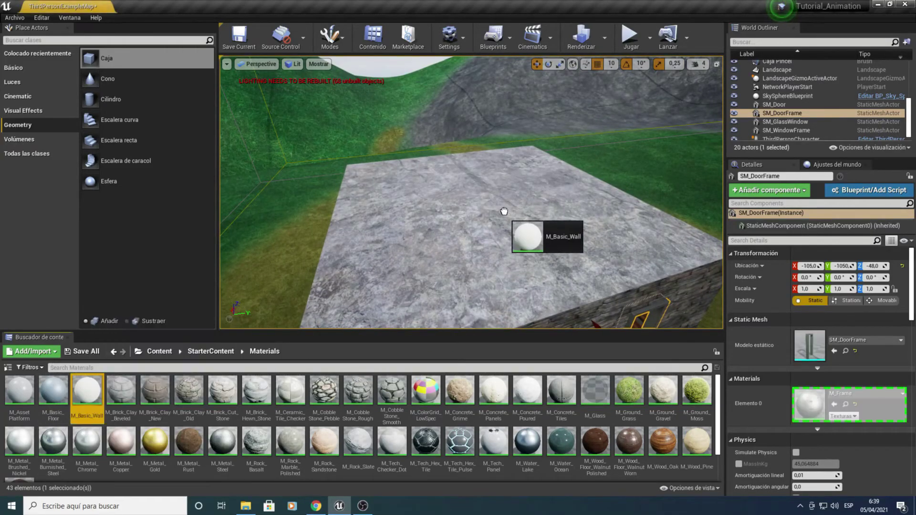
pyautogui.moveTo(411, 226)
pyautogui.mouseDown(button='right')
pyautogui.moveTo(363, 238)
pyautogui.moveTo(429, 238)
pyautogui.mouseUp(button='right')
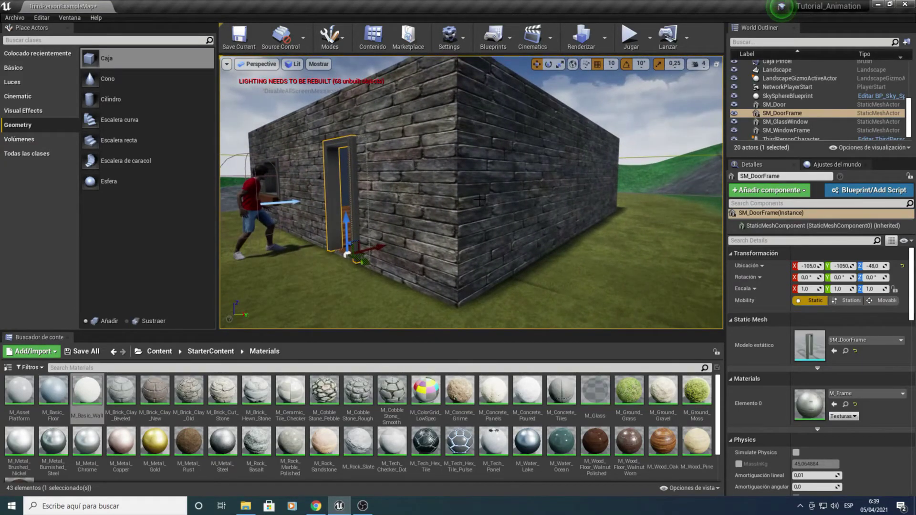
pyautogui.moveTo(479, 200); pyautogui.dragTo(430, 206, button='right')
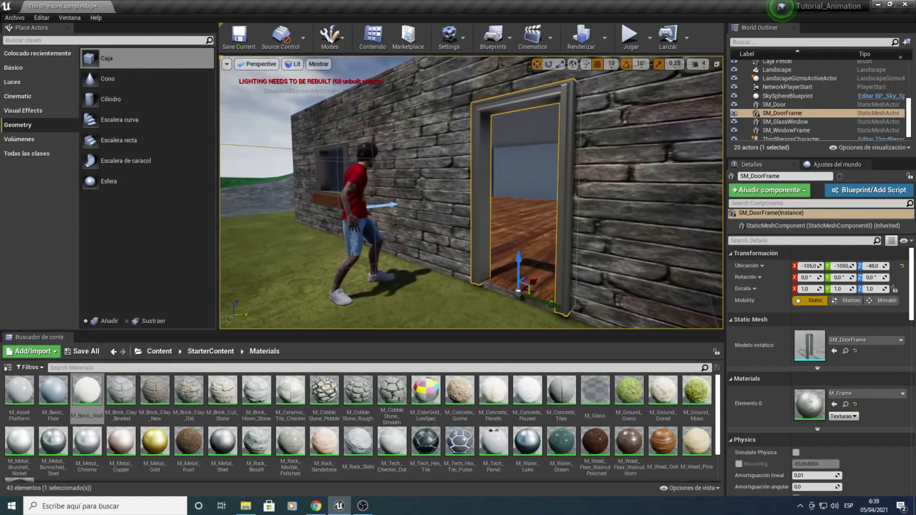
pyautogui.moveTo(604, 152)
pyautogui.mouseDown(button='right')
pyautogui.moveTo(635, 155)
pyautogui.moveTo(560, 31)
pyautogui.mouseUp(button='right')
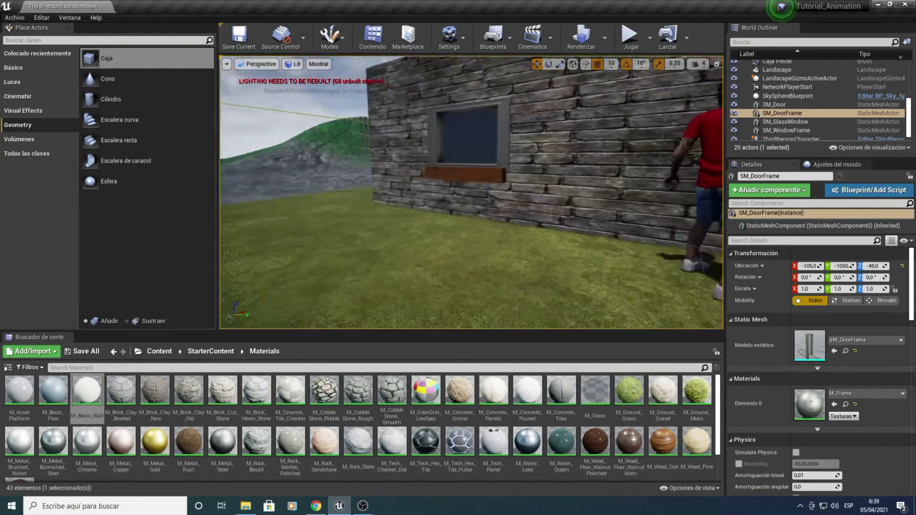
# Start Play and run the character through the doorway and around the wood-floored room.
pyautogui.click(631, 36)
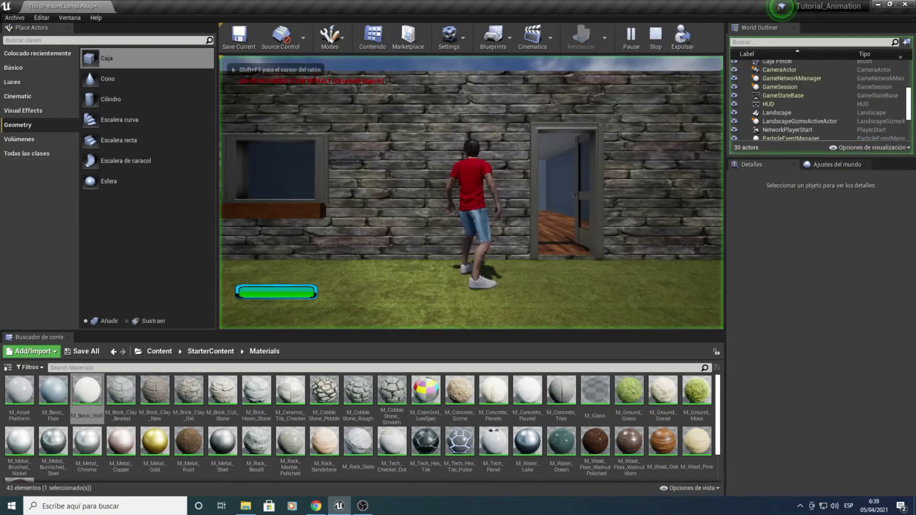
pyautogui.press('w')
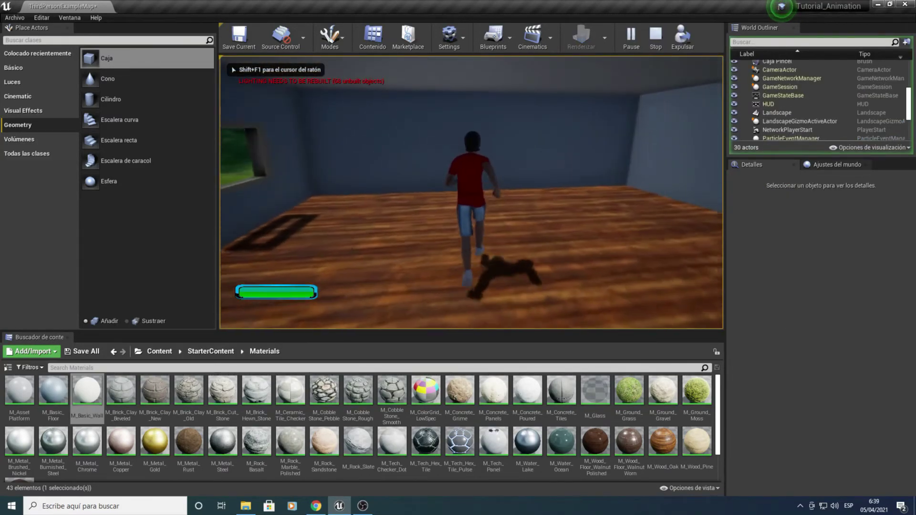
pyautogui.press('a')
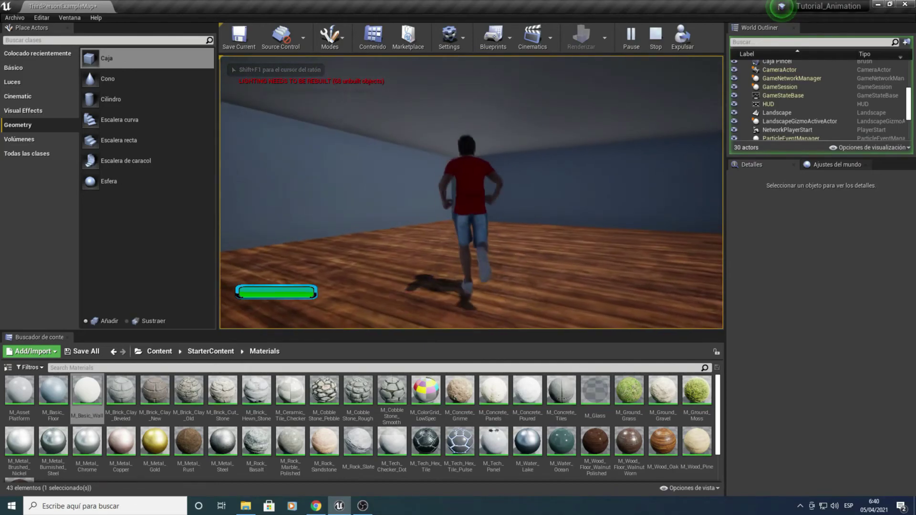
pyautogui.press('w')
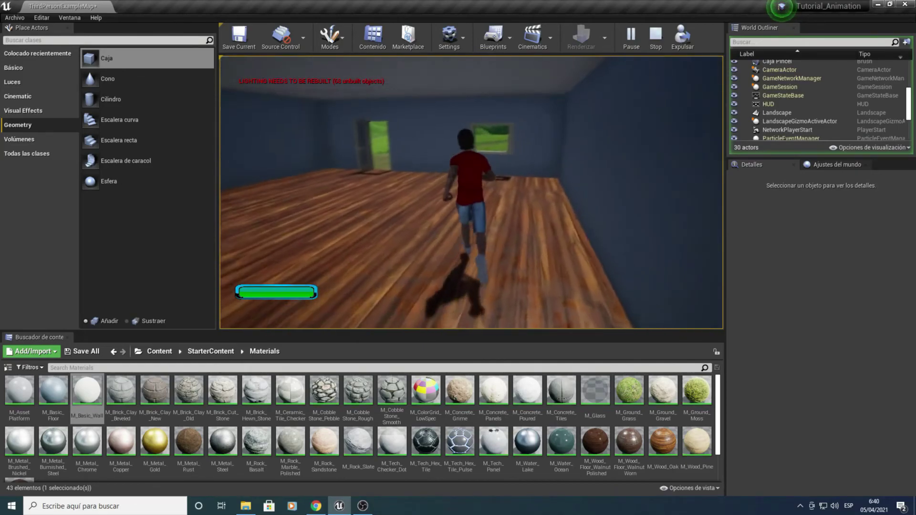
pyautogui.press('s')
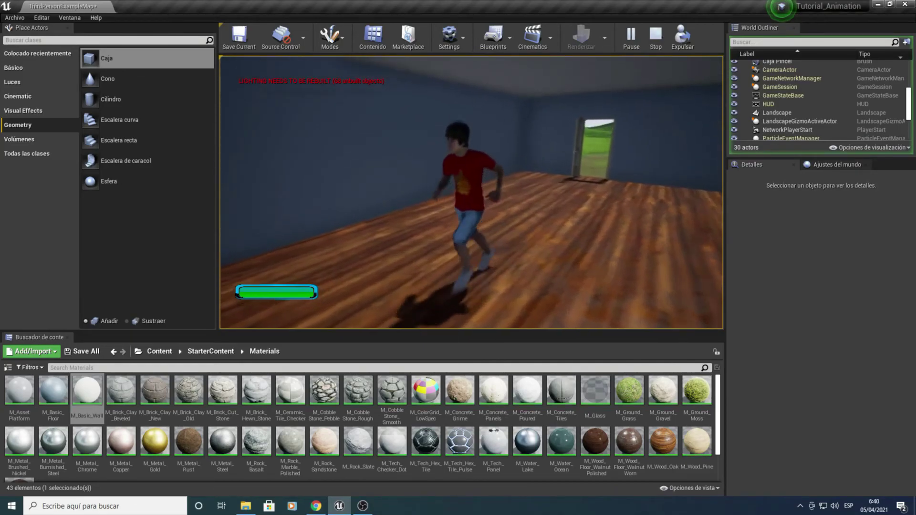
pyautogui.press('a')
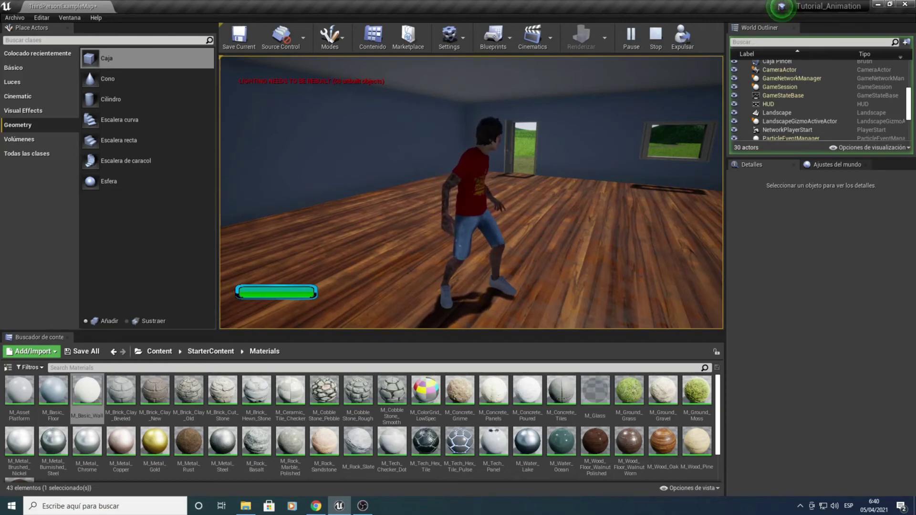
pyautogui.press('w')
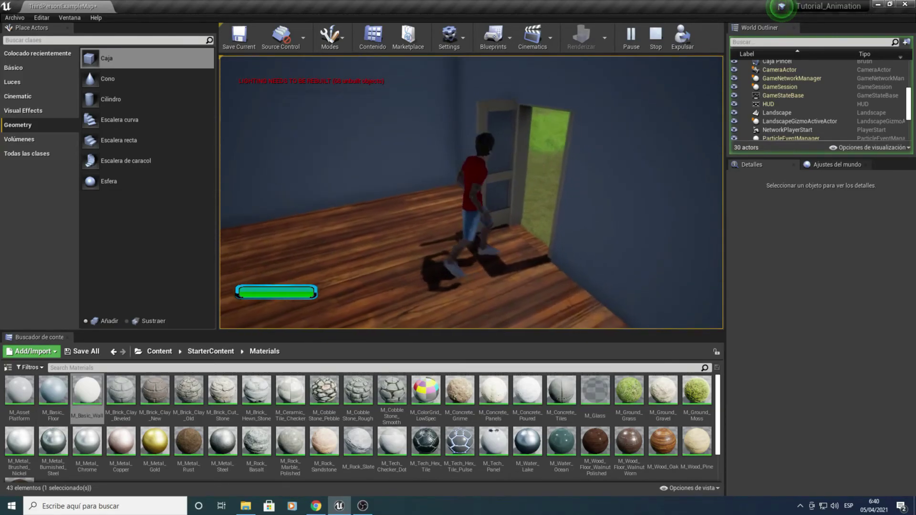
pyautogui.press('s')
pyautogui.press('w')
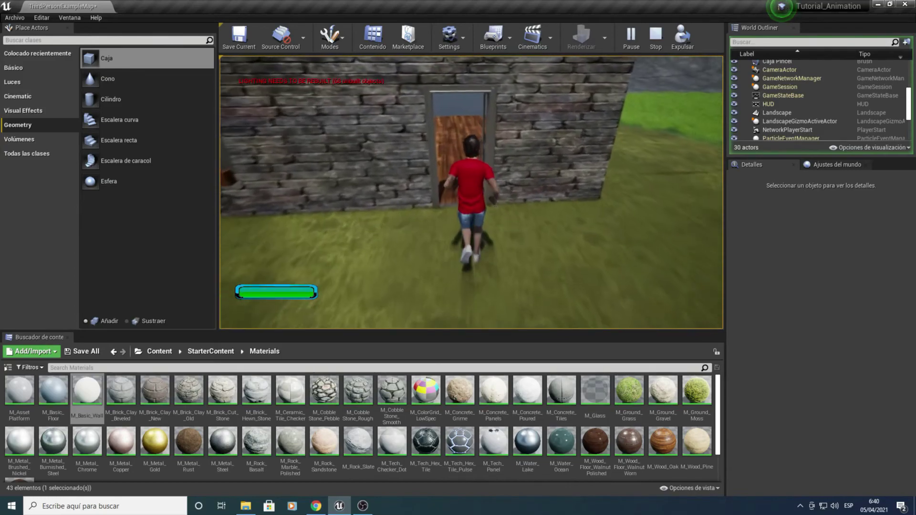
pyautogui.press('a')
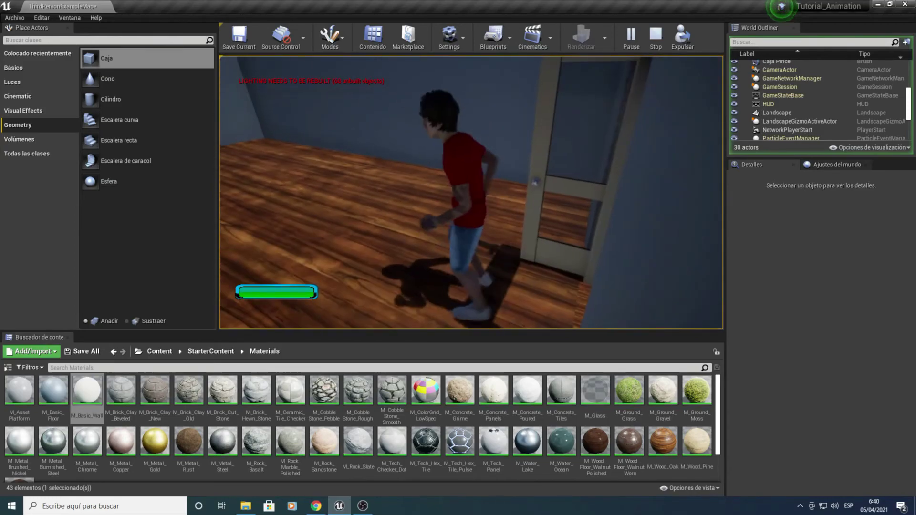
# Run the character left and right across the floor, then toward the open door.
pyautogui.press('s')
pyautogui.press('w')
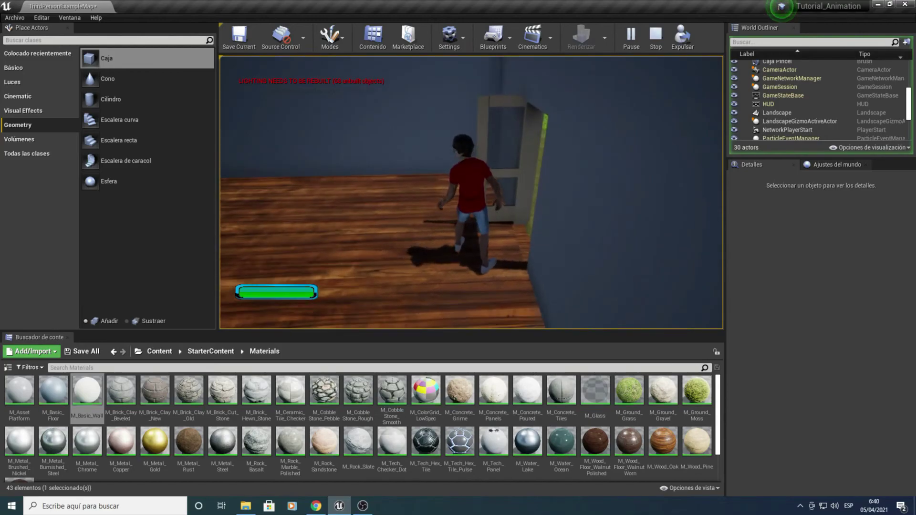
pyautogui.press('d')
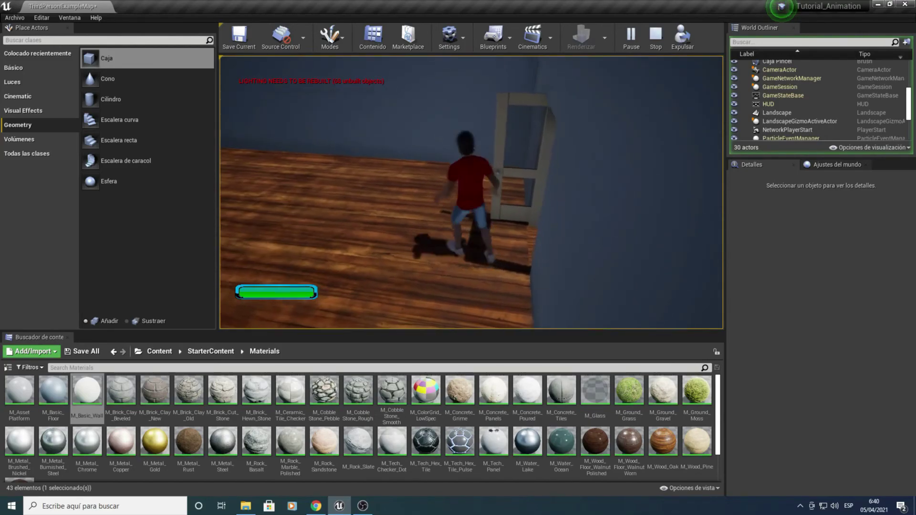
pyautogui.press('a')
pyautogui.press('d')
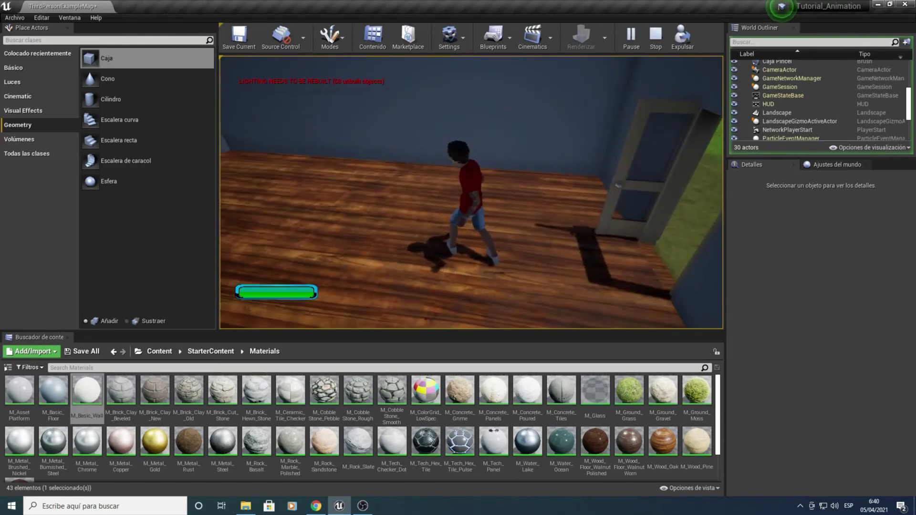
pyautogui.press('a')
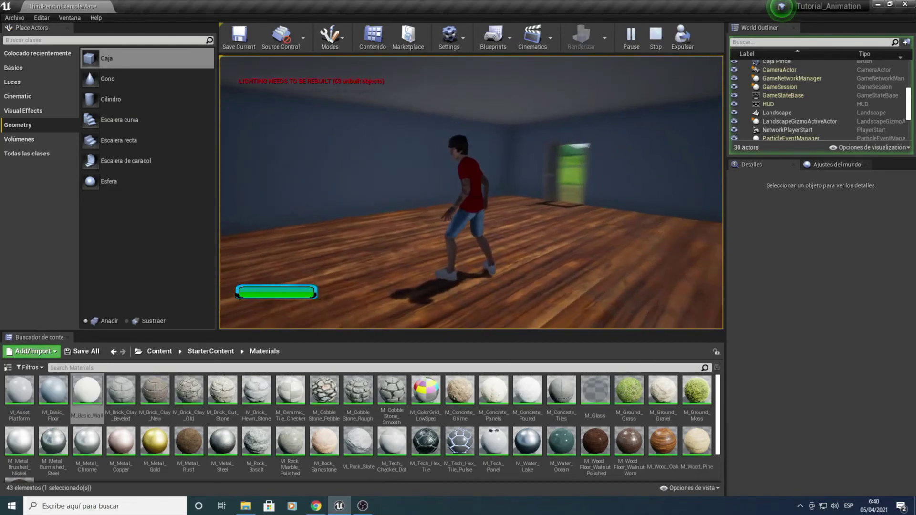
pyautogui.press('d')
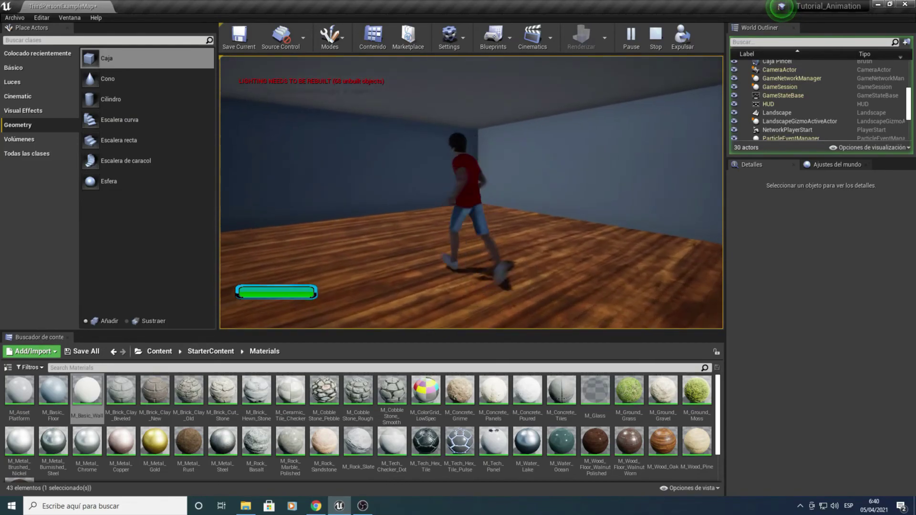
pyautogui.press('a')
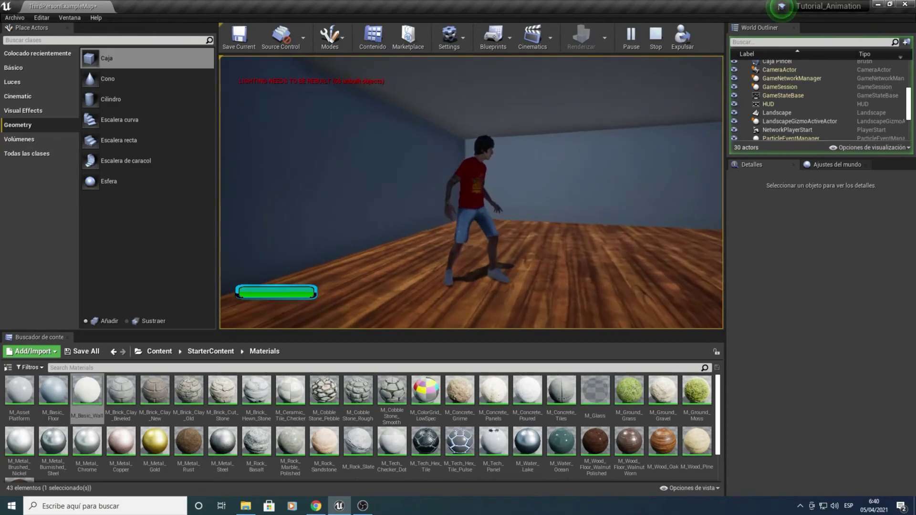
pyautogui.press('d')
pyautogui.press('w')
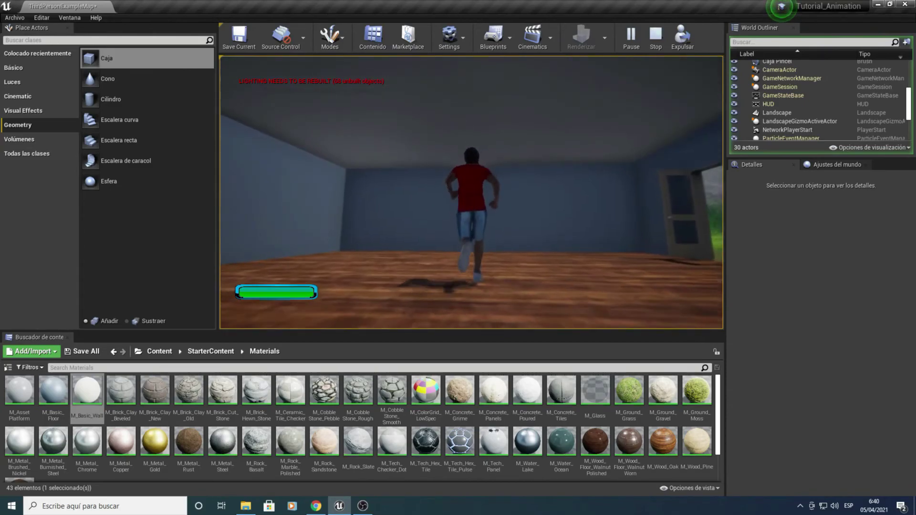